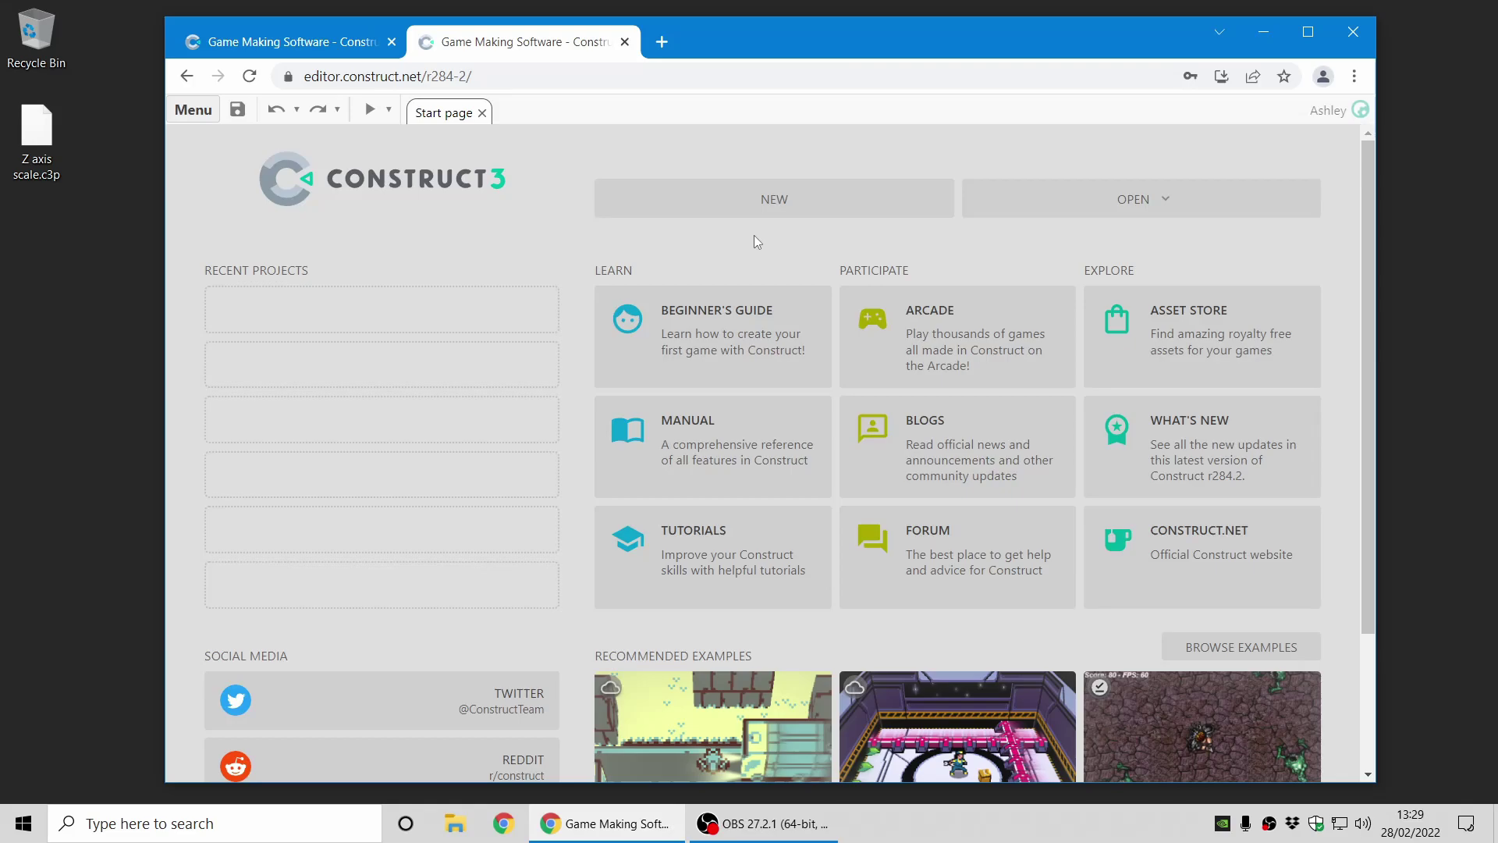
Step: Compare the new start page with the older start page, then return to the new one
scroll(749, 242, "down", 2)
scroll(753, 250, "up", 2)
left_click(334, 48)
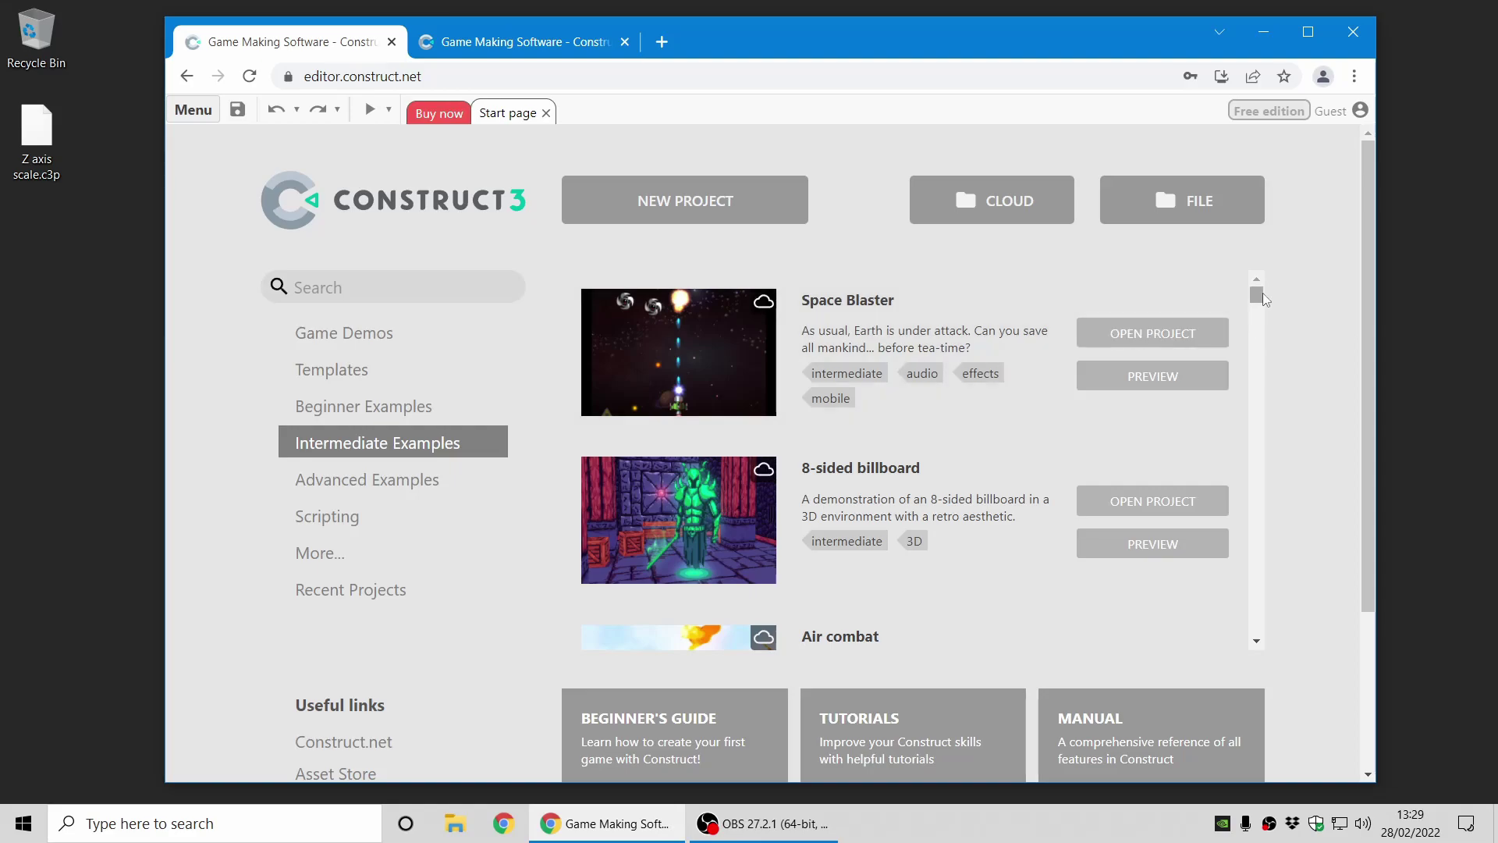
mouse_move(1256, 295)
left_mouse_down()
mouse_move(1264, 628)
mouse_move(1251, 535)
mouse_move(1264, 295)
left_mouse_up()
left_click(527, 43)
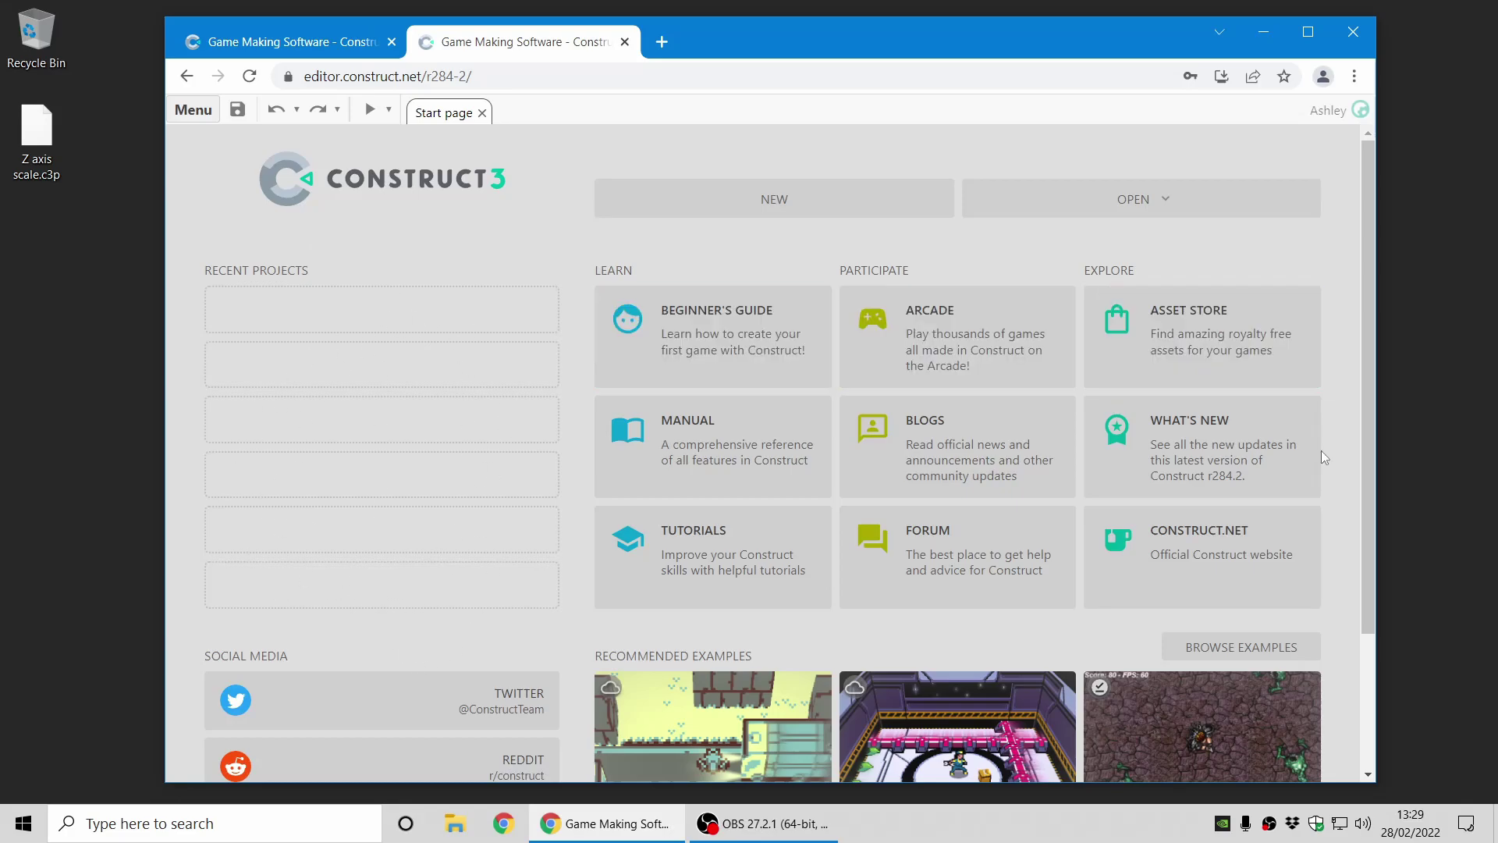
scroll(466, 663, "down", 3)
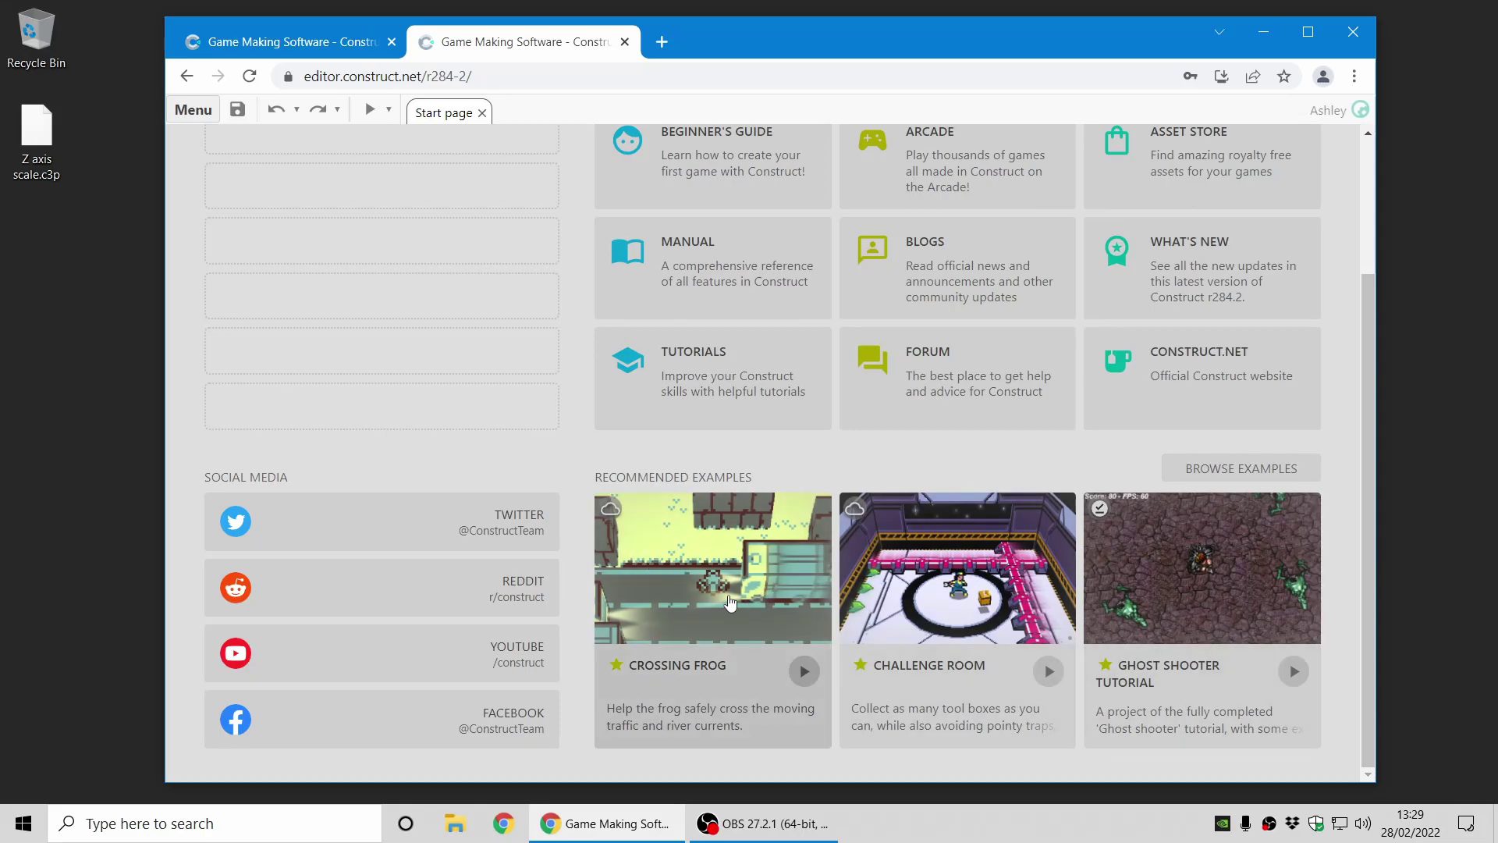
scroll(1006, 546, "up", 3)
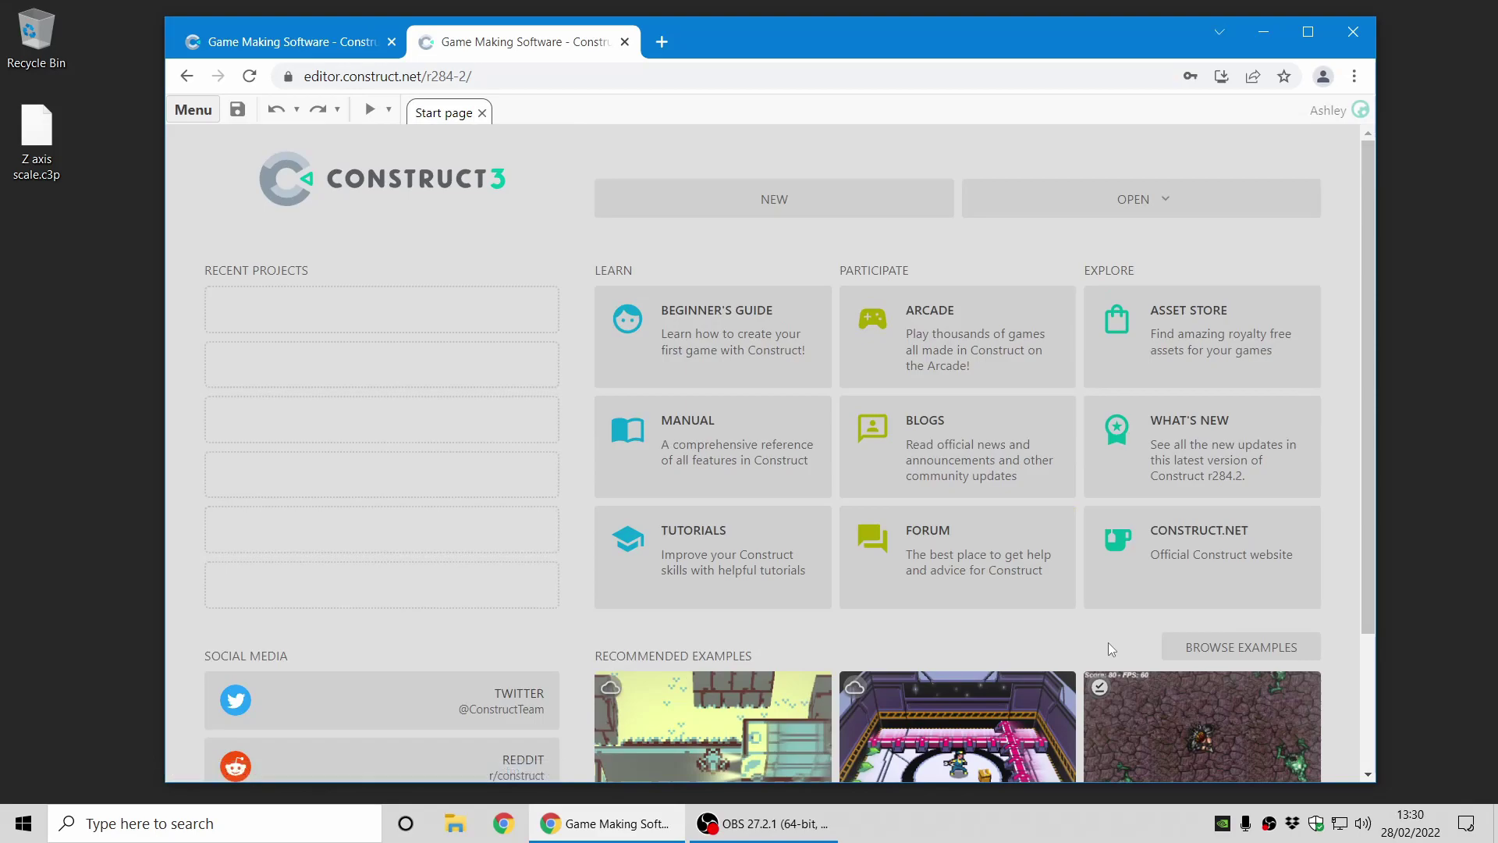
Step: Browse the recommended examples and view the First-Person Shooter example's details
left_click(1256, 657)
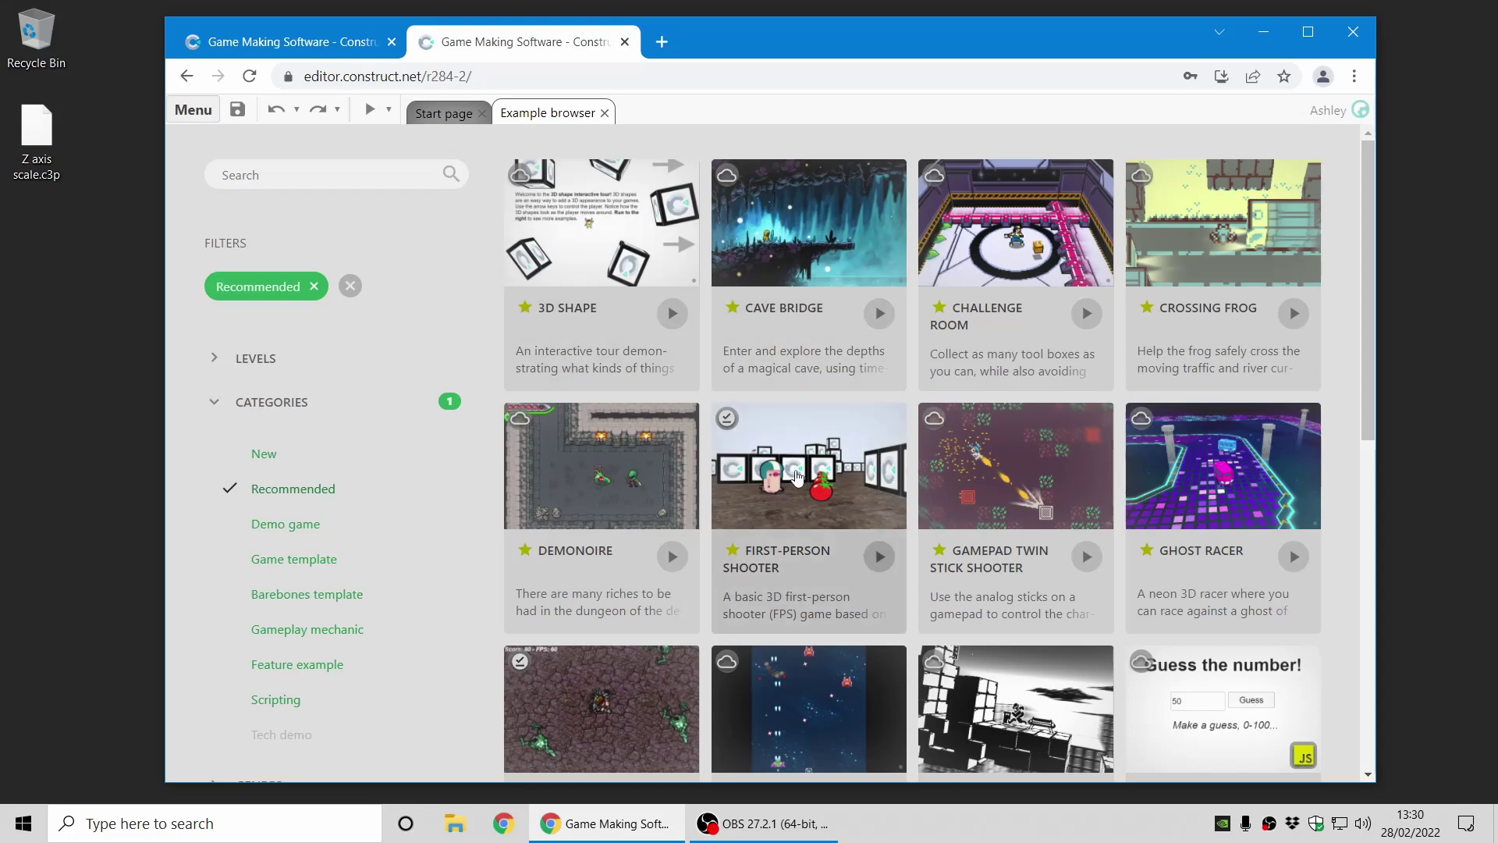
scroll(551, 391, "down", 2)
scroll(297, 445, "up", 2)
scroll(297, 445, "down", 3)
scroll(295, 390, "up", 3)
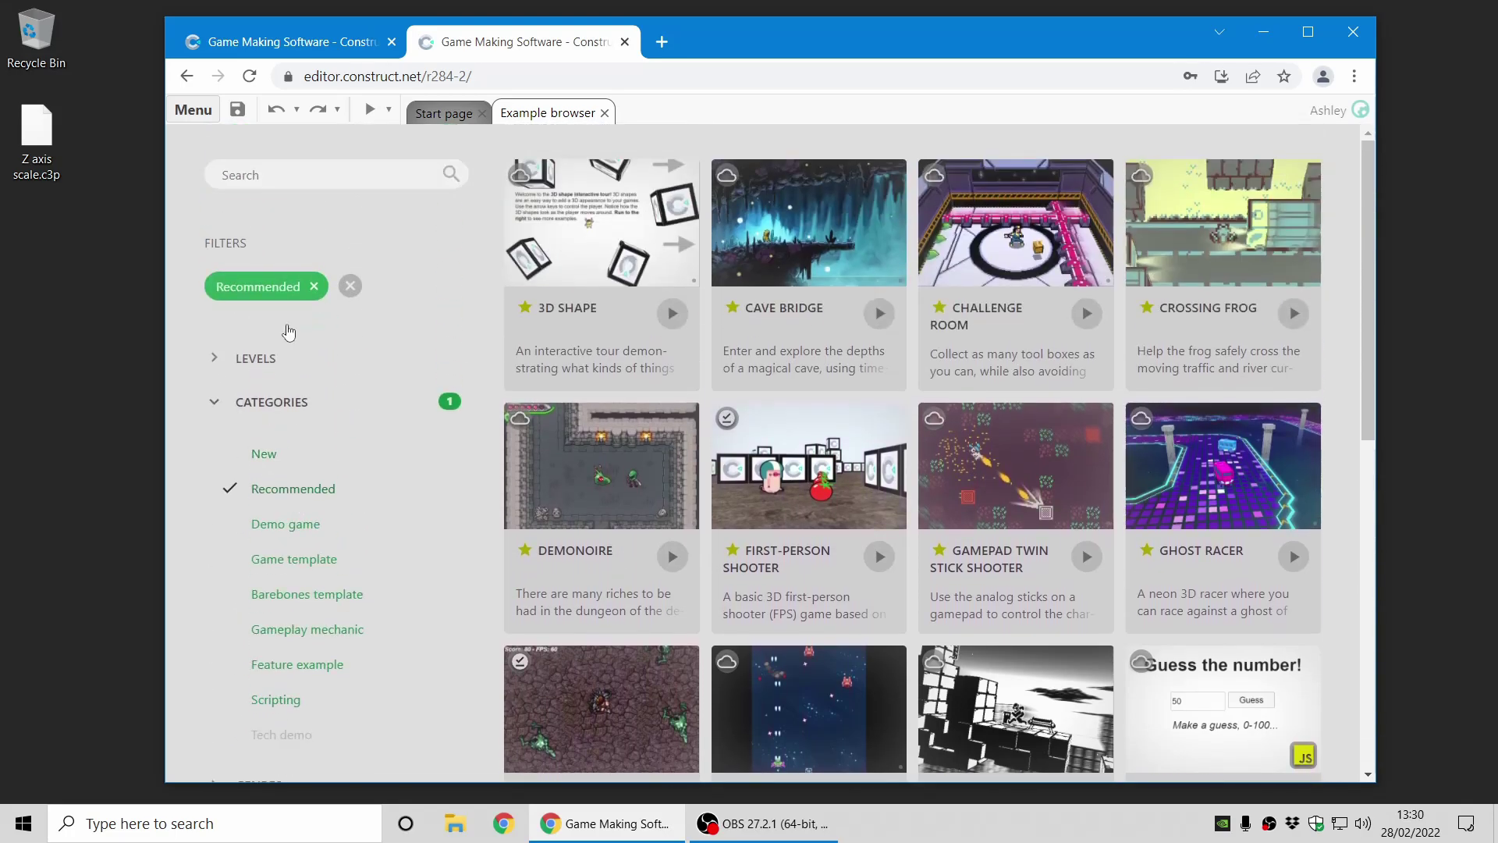
scroll(948, 385, "down", 3)
scroll(948, 384, "down", 5)
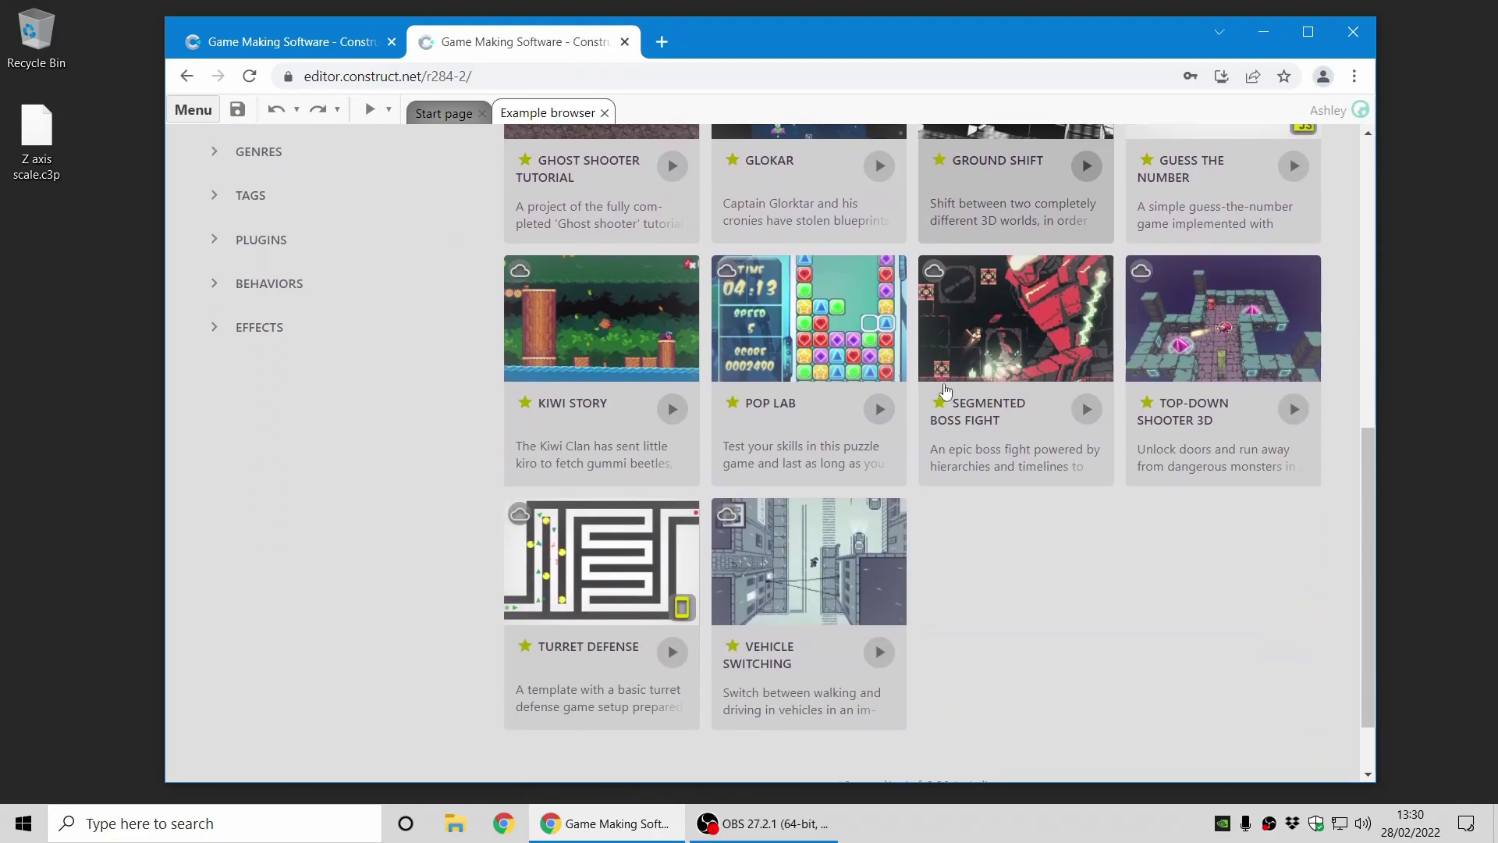
scroll(1022, 508, "up", 8)
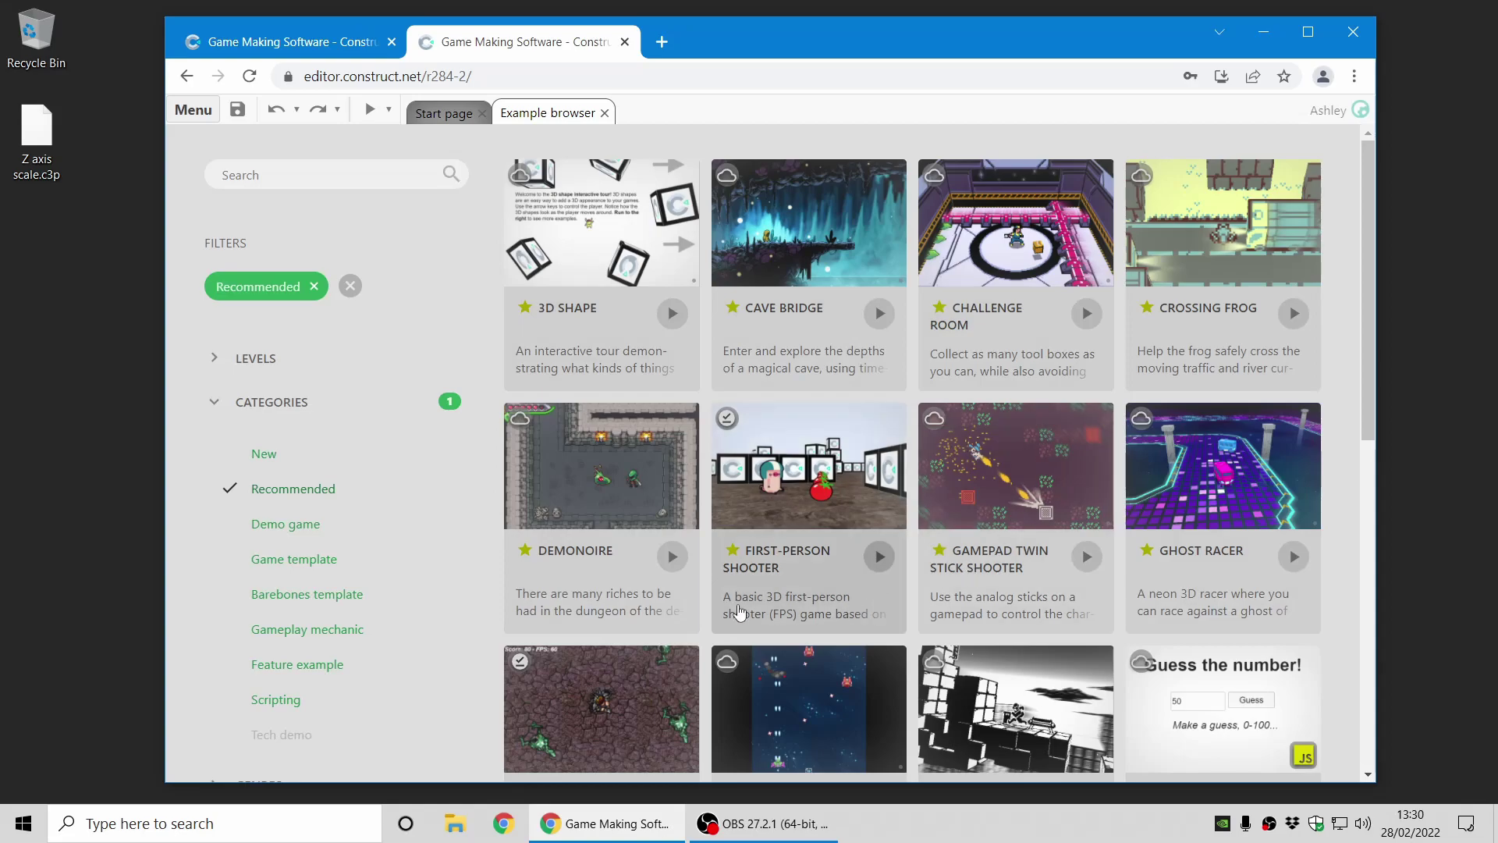
left_click(788, 604)
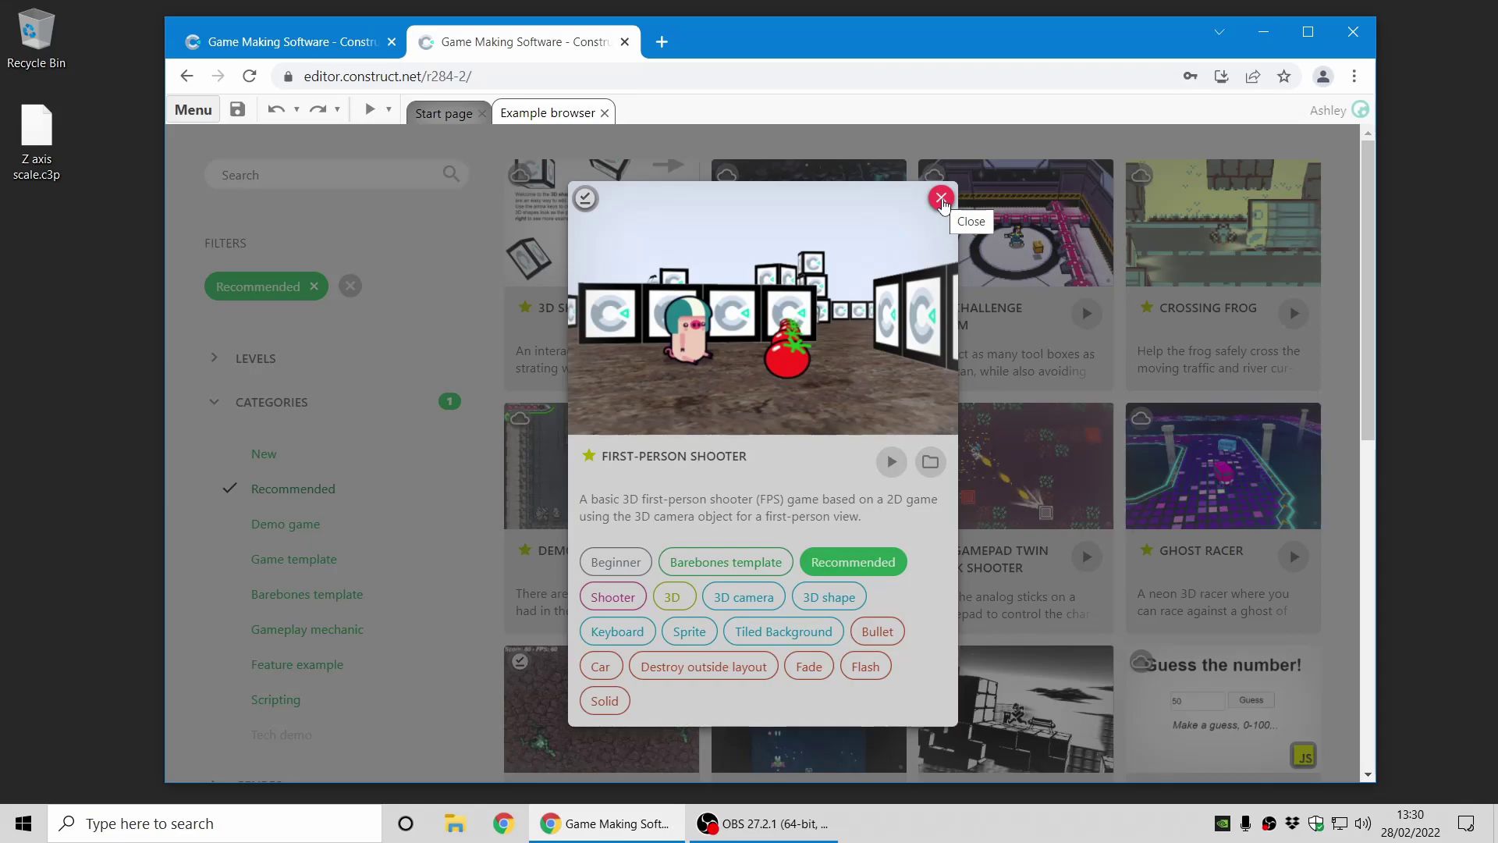
left_click(941, 200)
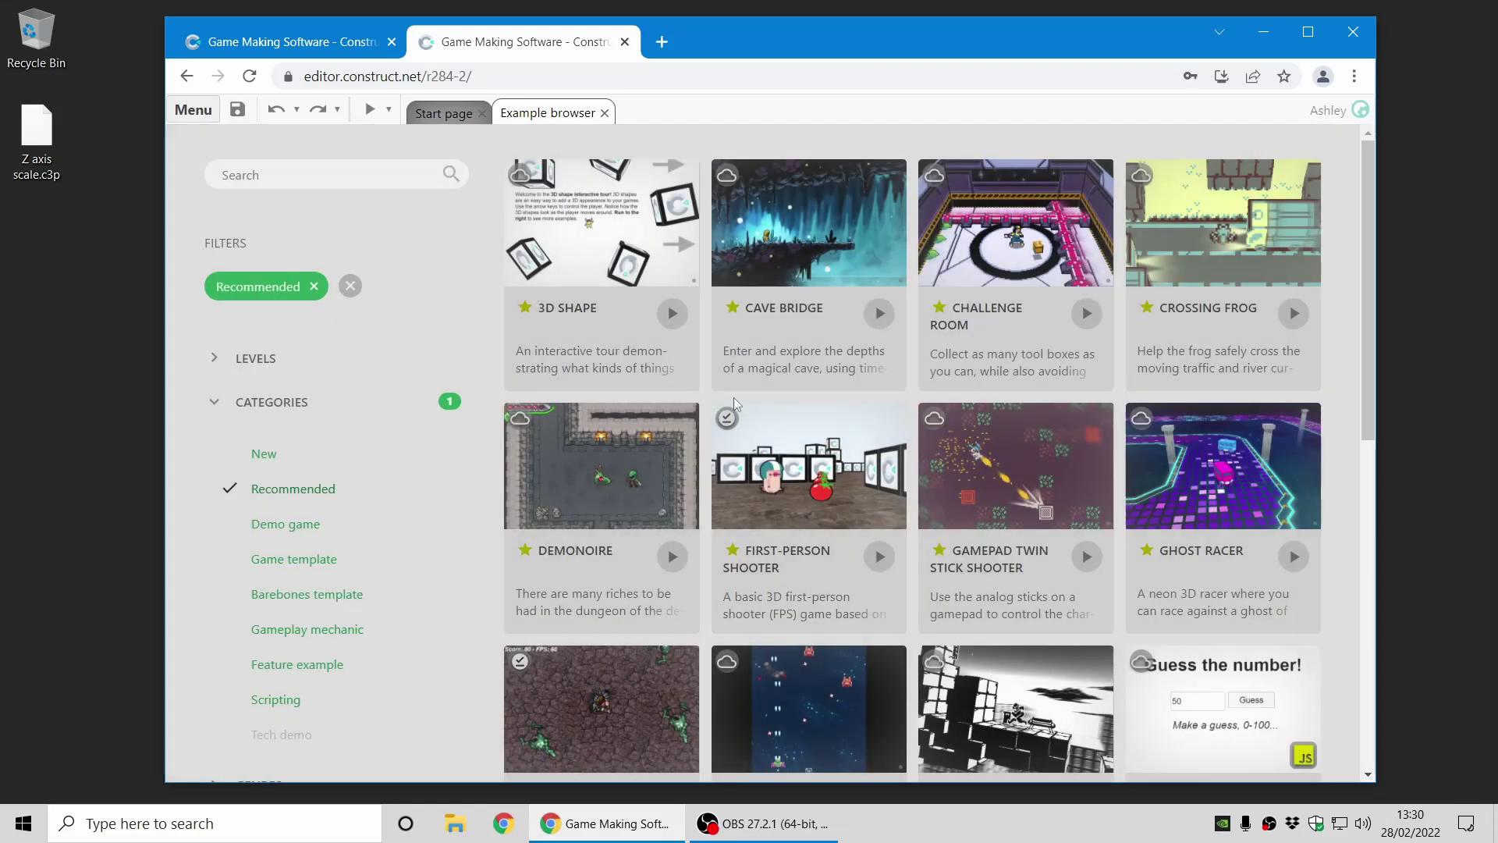
Step: Clear the Recommended filter, then try and remove the New category filter
left_click(277, 365)
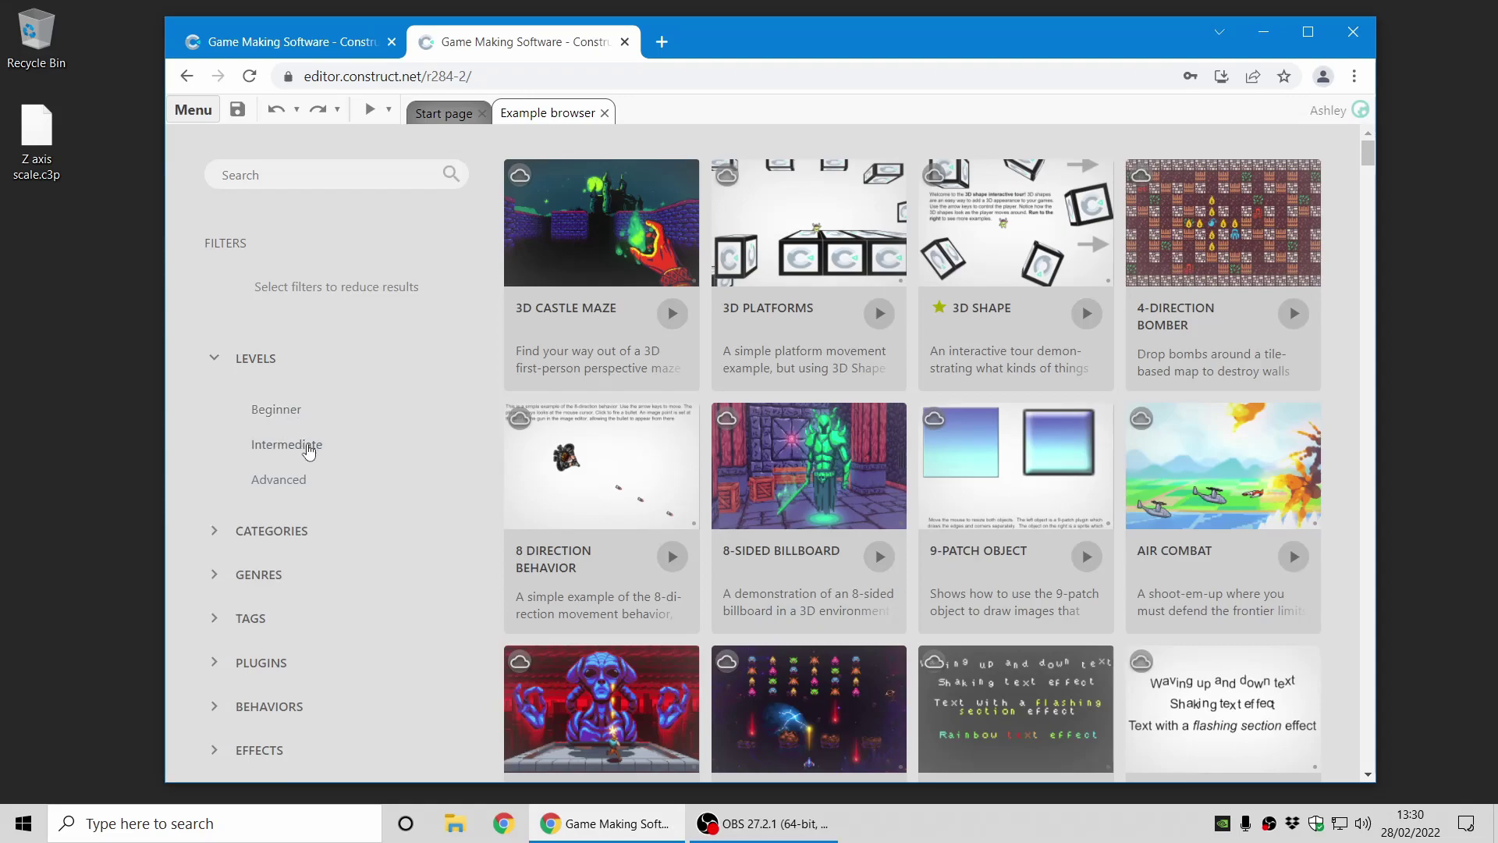
left_click(275, 360)
scroll(315, 312, "down", 1)
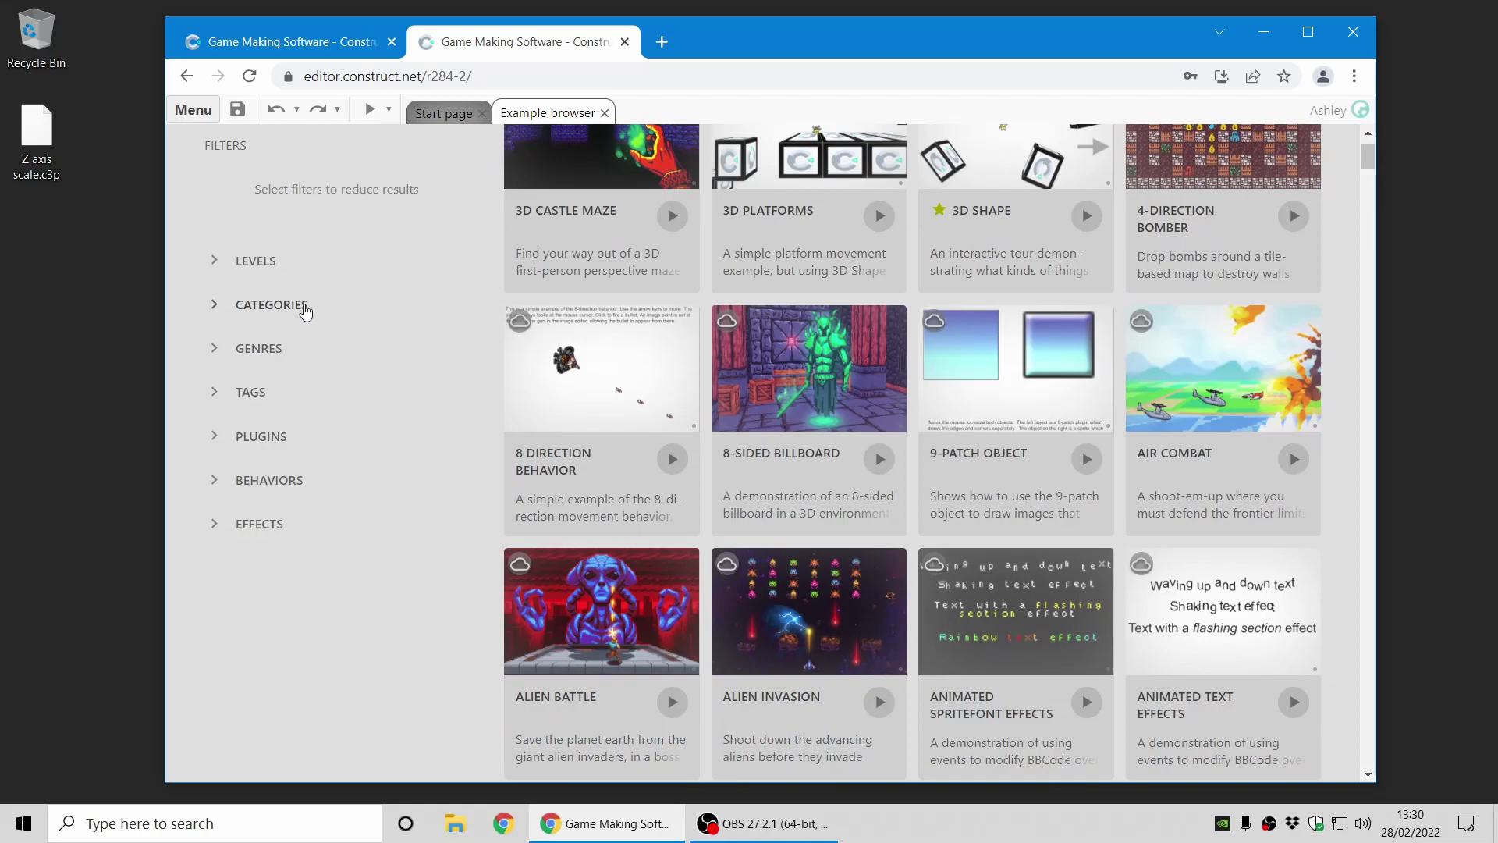
left_click(305, 313)
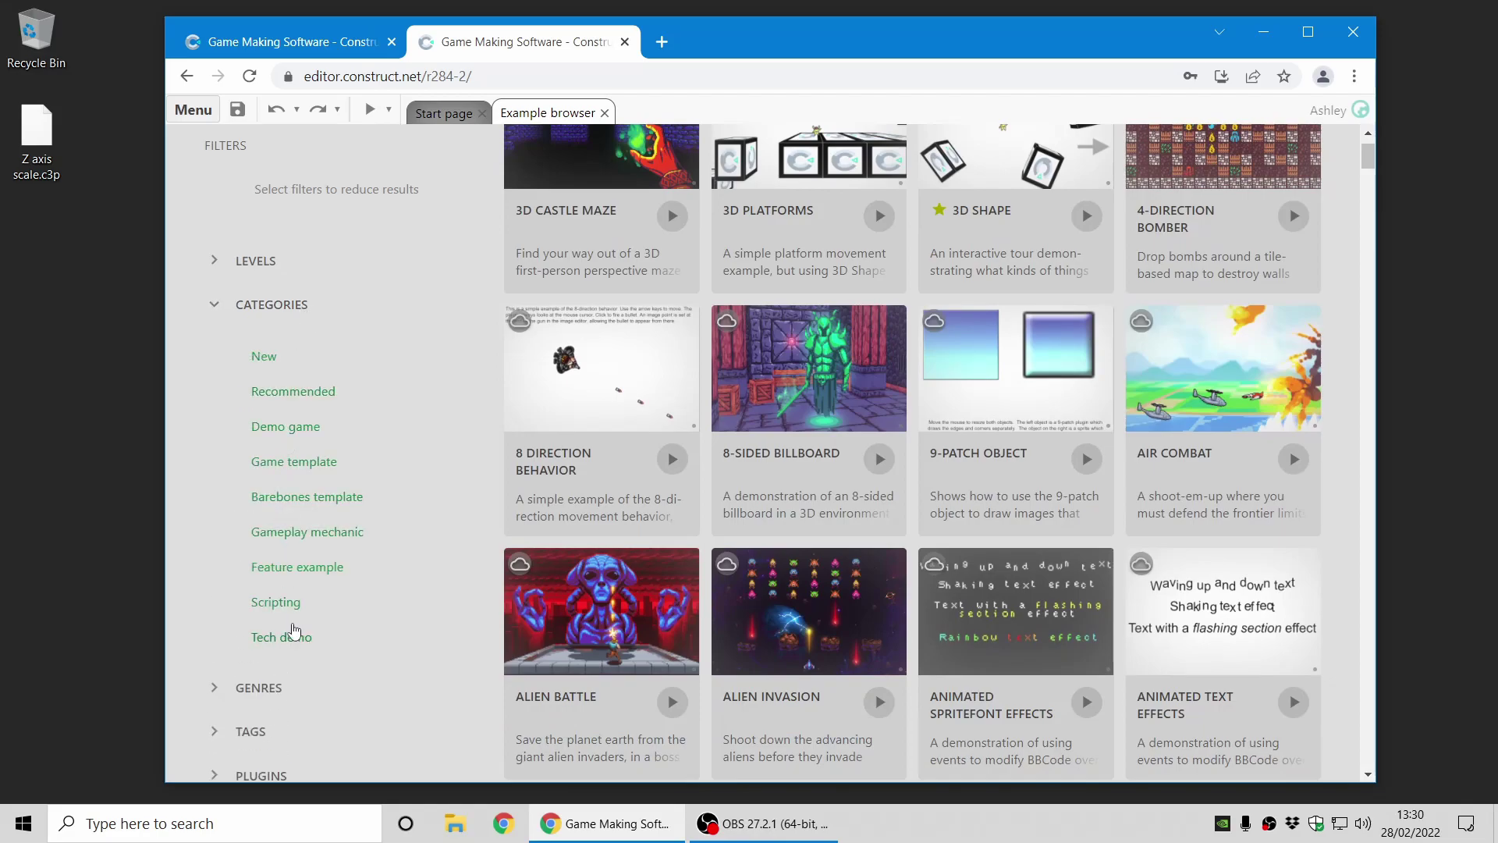
left_click(262, 357)
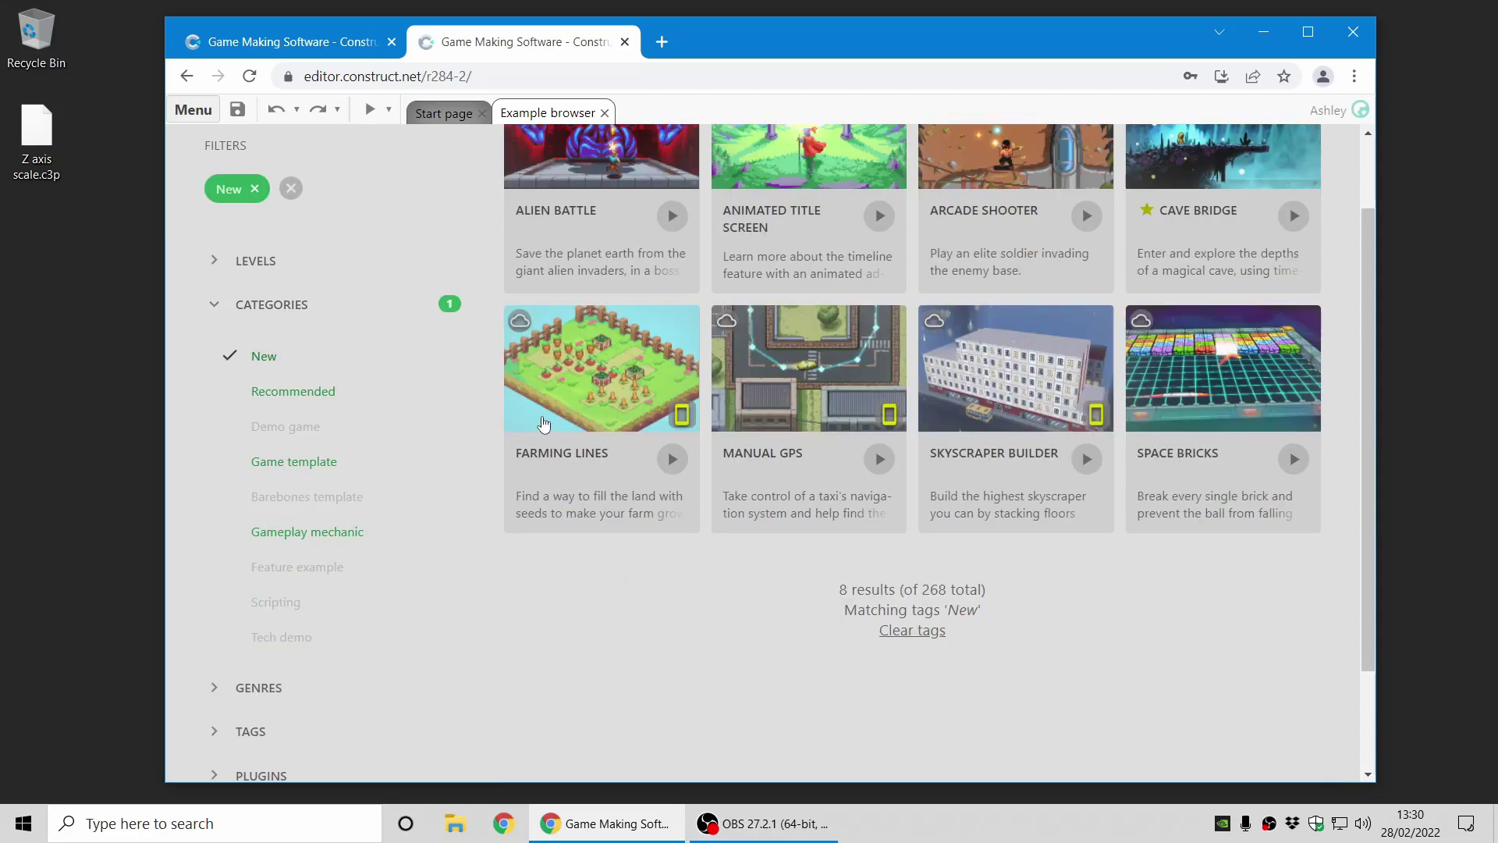
scroll(546, 422, "up", 1)
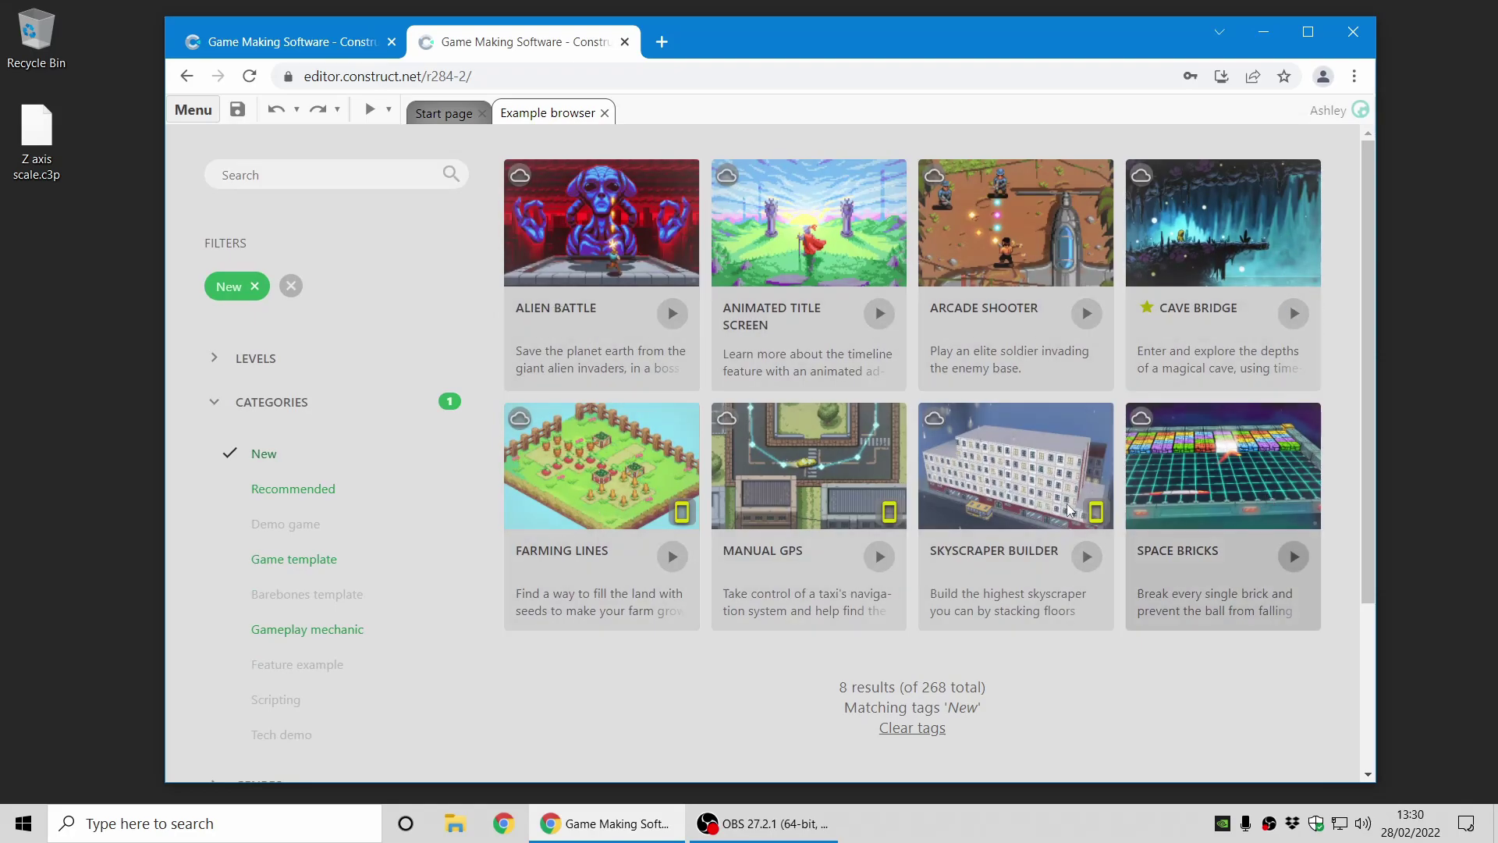
left_click(277, 457)
scroll(326, 476, "down", 1)
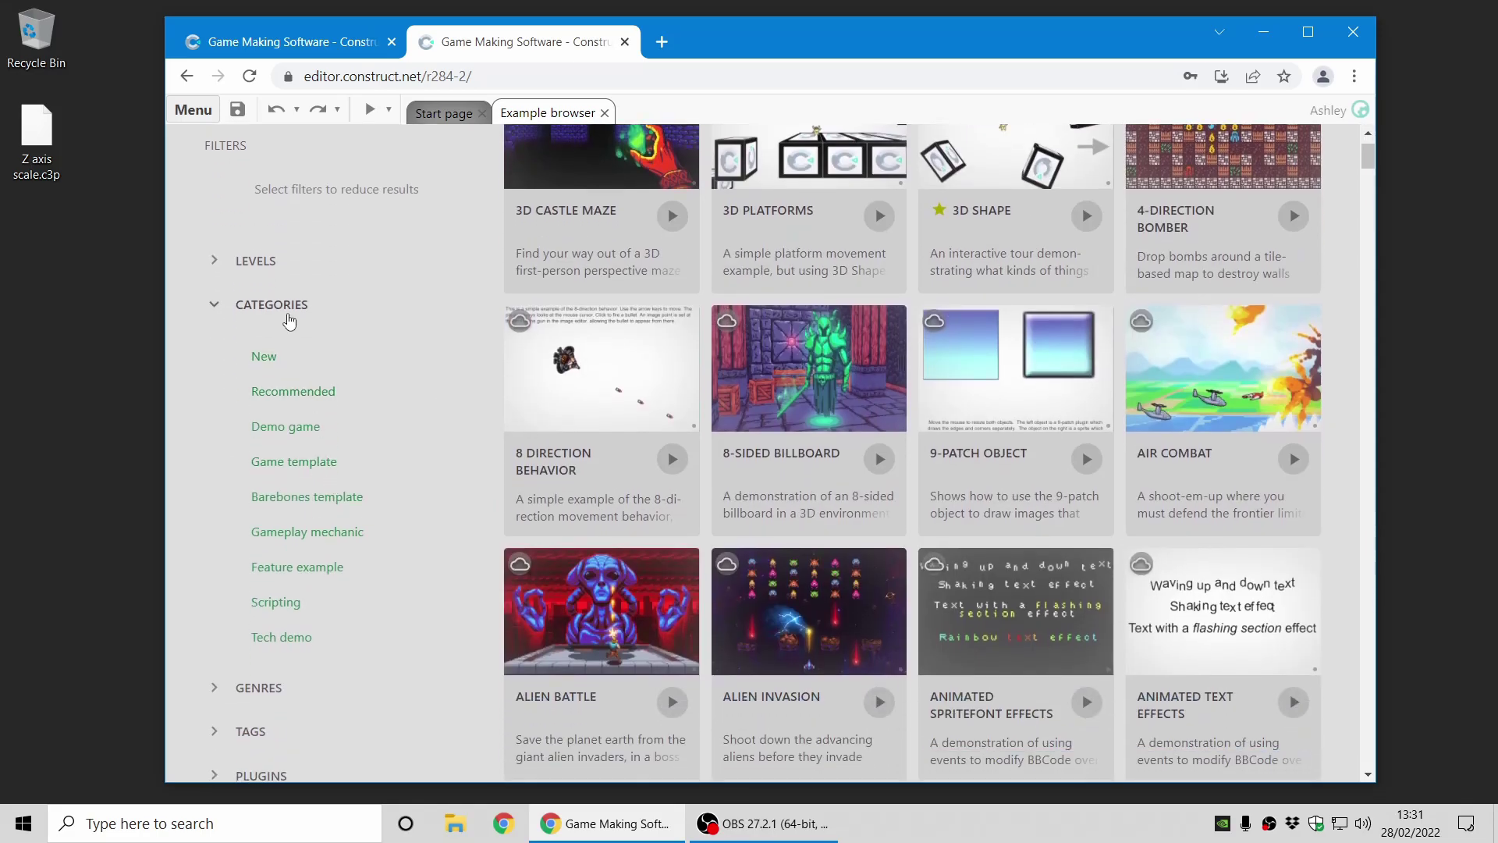
left_click(286, 306)
Step: Expand the Genres, Tags, Plugins, Behaviors and Effects filter groups
left_click(273, 351)
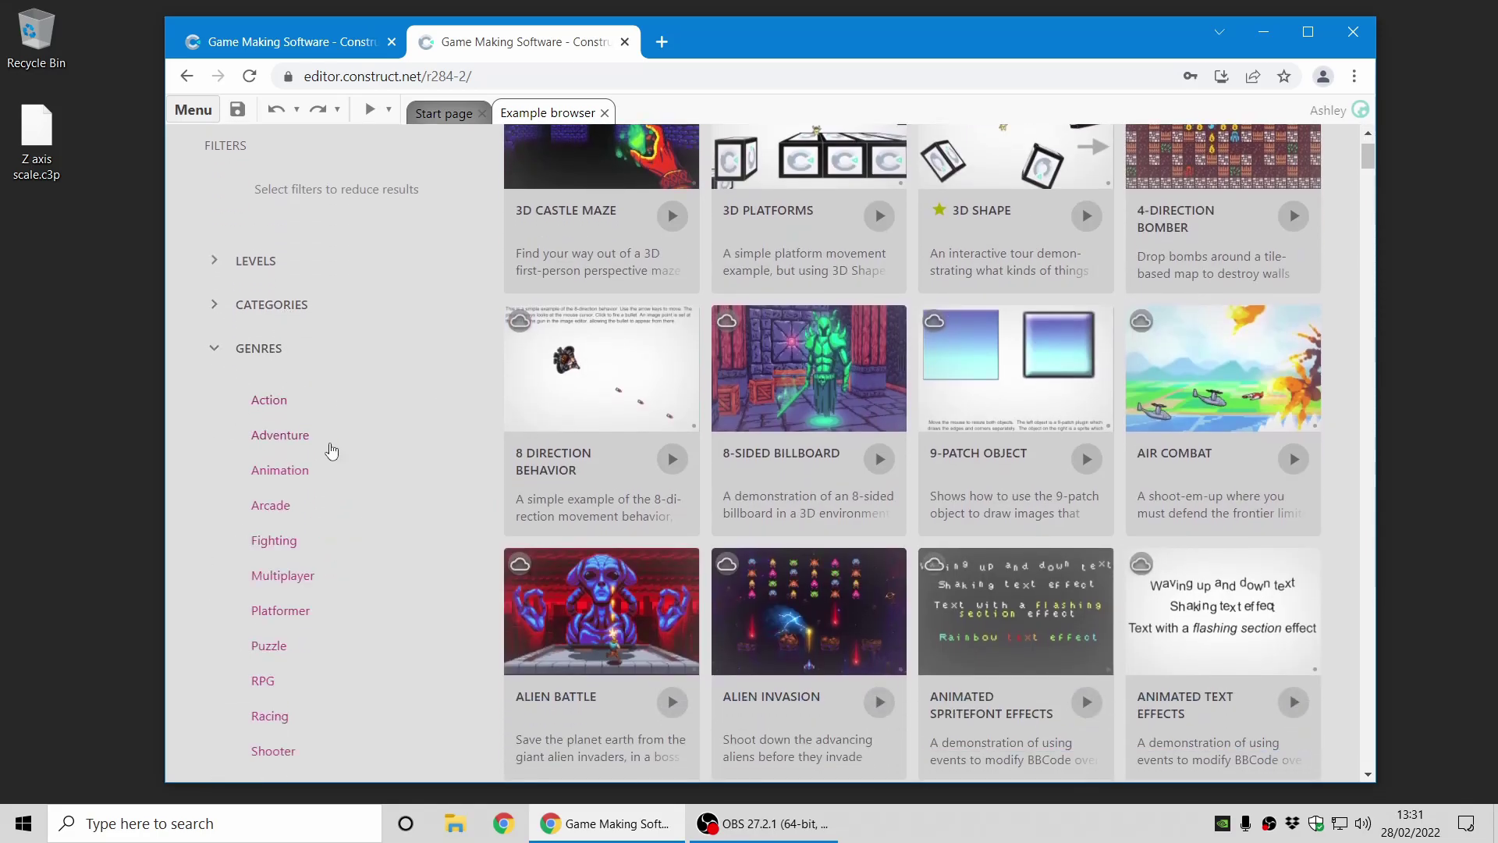
scroll(328, 449, "down", 1)
scroll(316, 524, "down", 3)
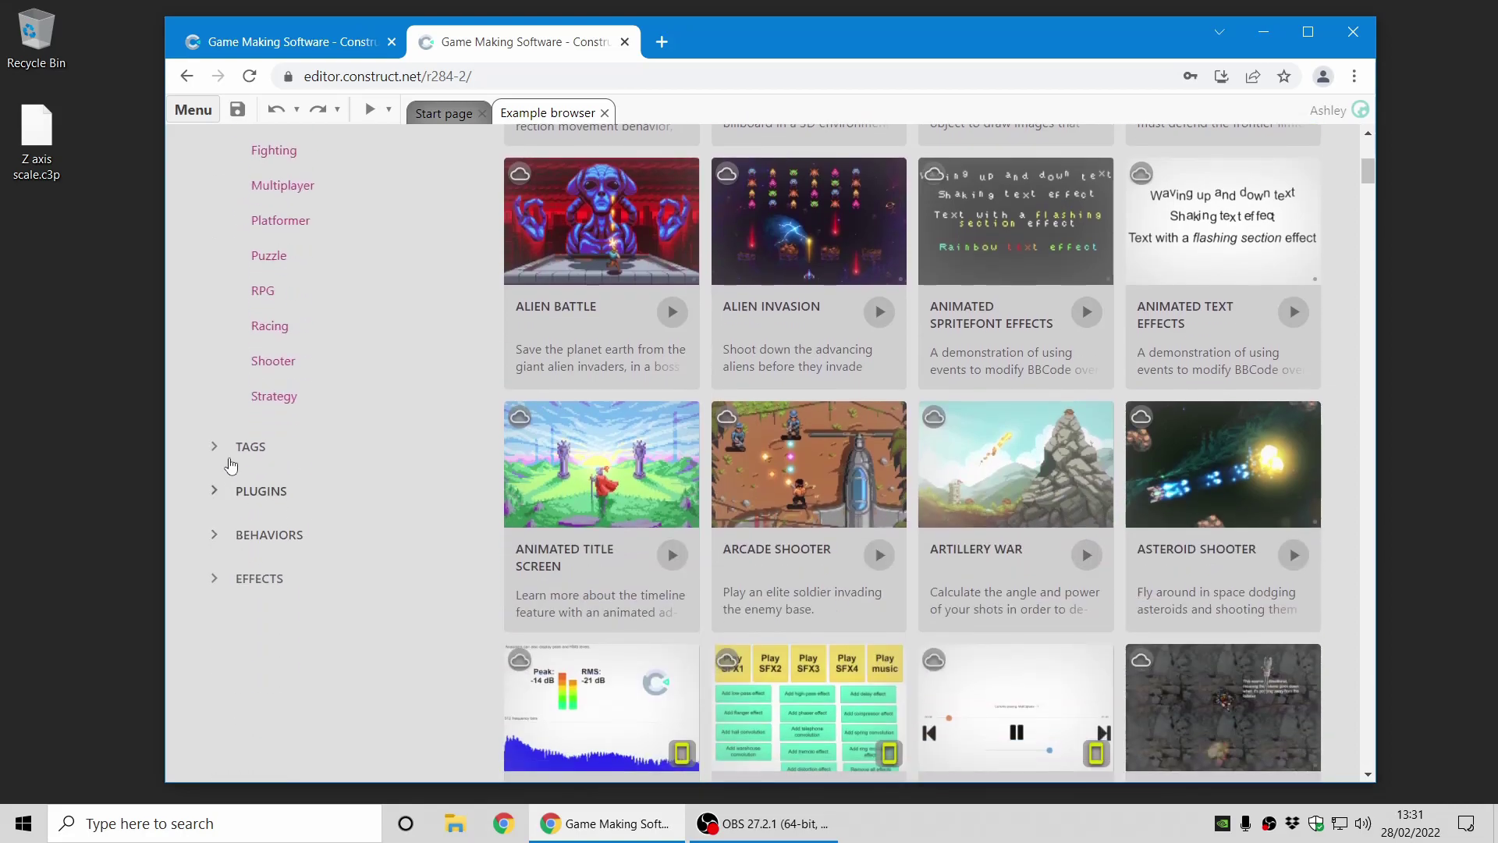
left_click(242, 448)
scroll(285, 472, "up", 1)
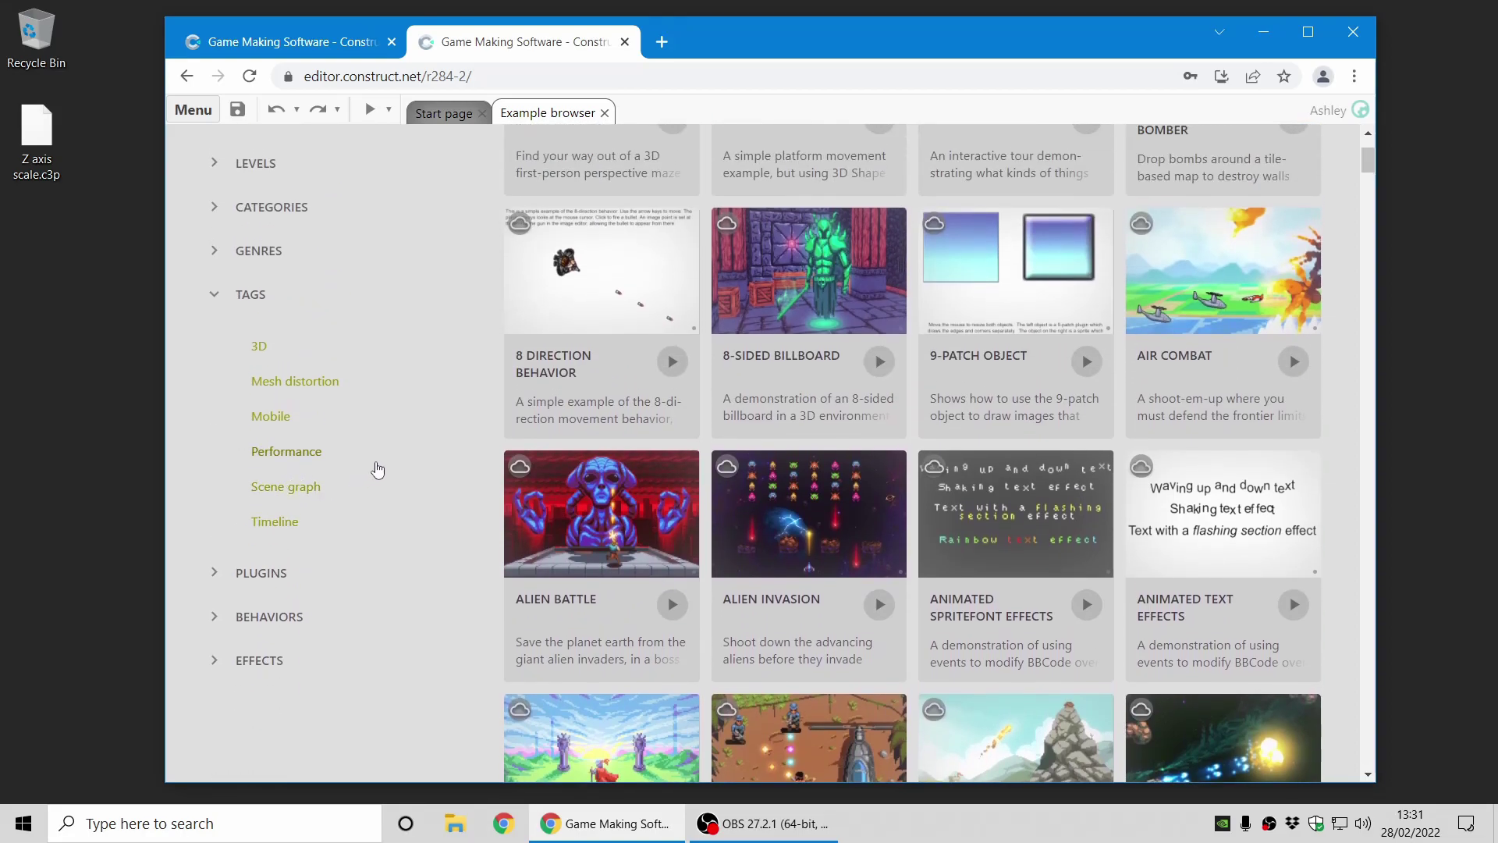
left_click(273, 575)
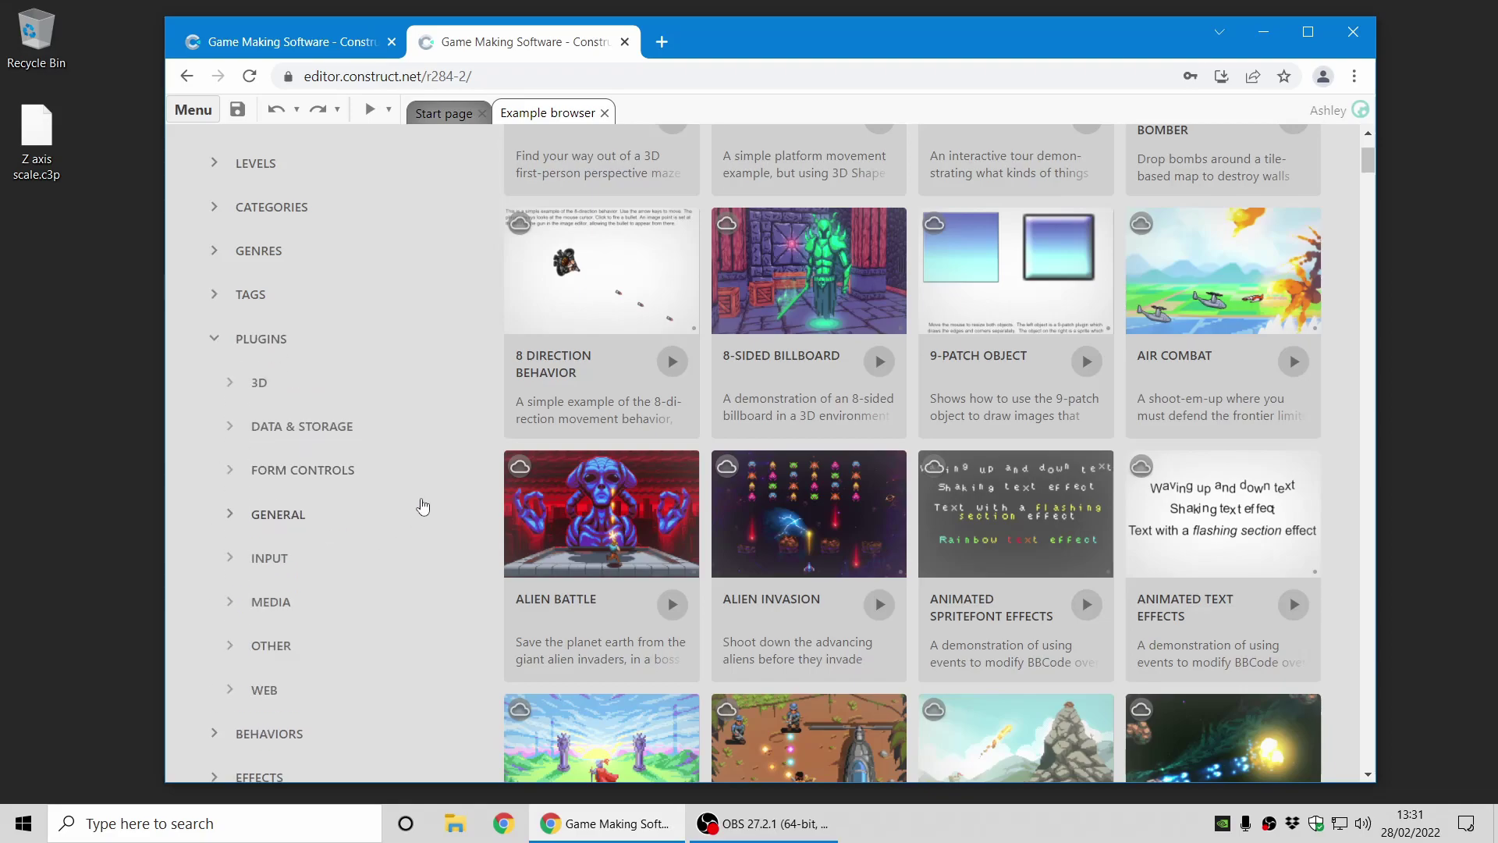
left_click(269, 733)
left_click(260, 560)
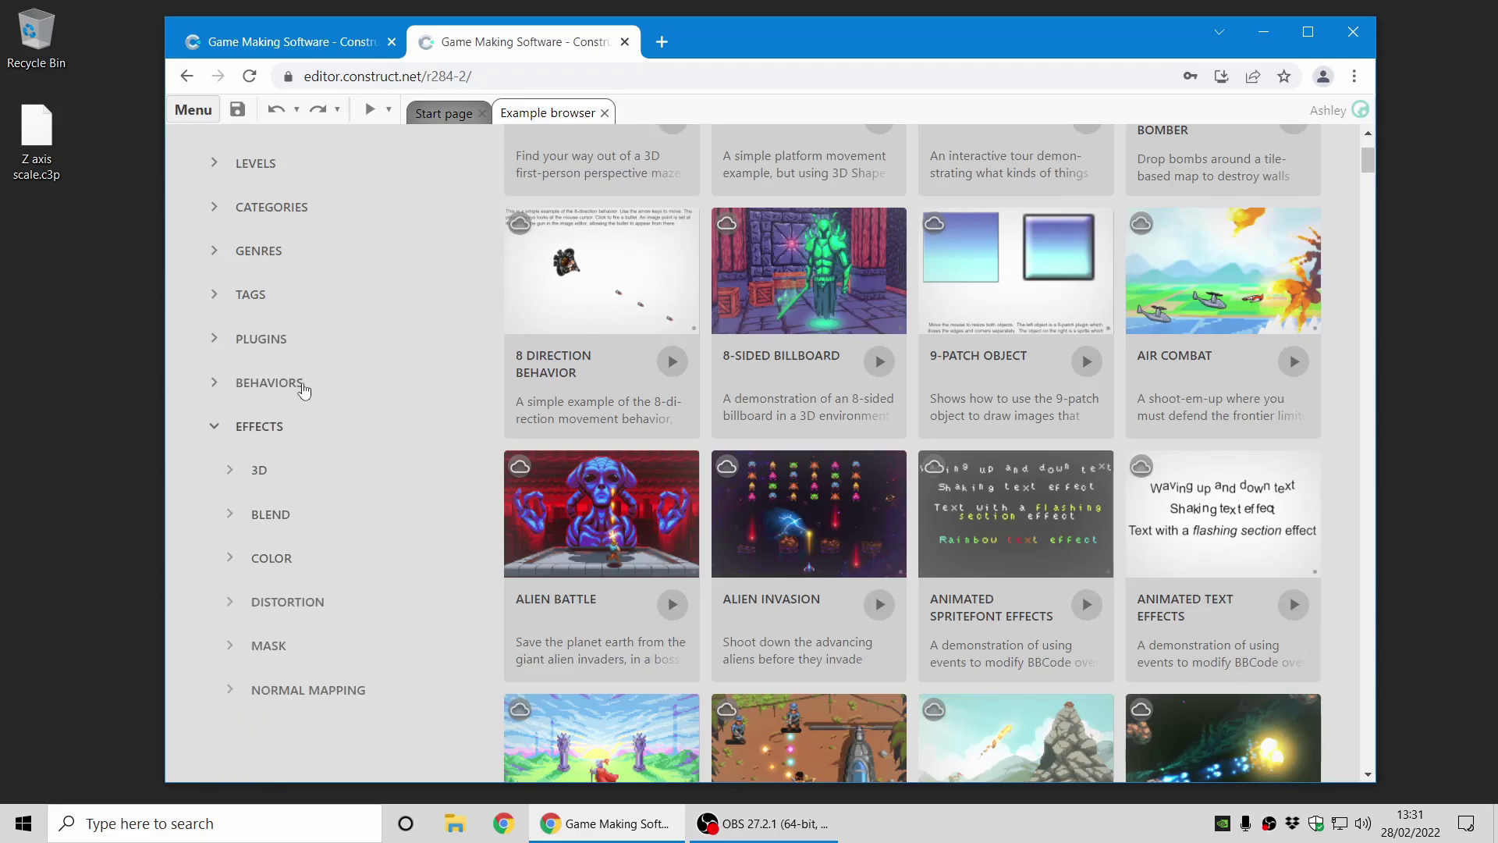
Step: Filter the examples to those using the Array plugin under Data & Storage
left_click(288, 342)
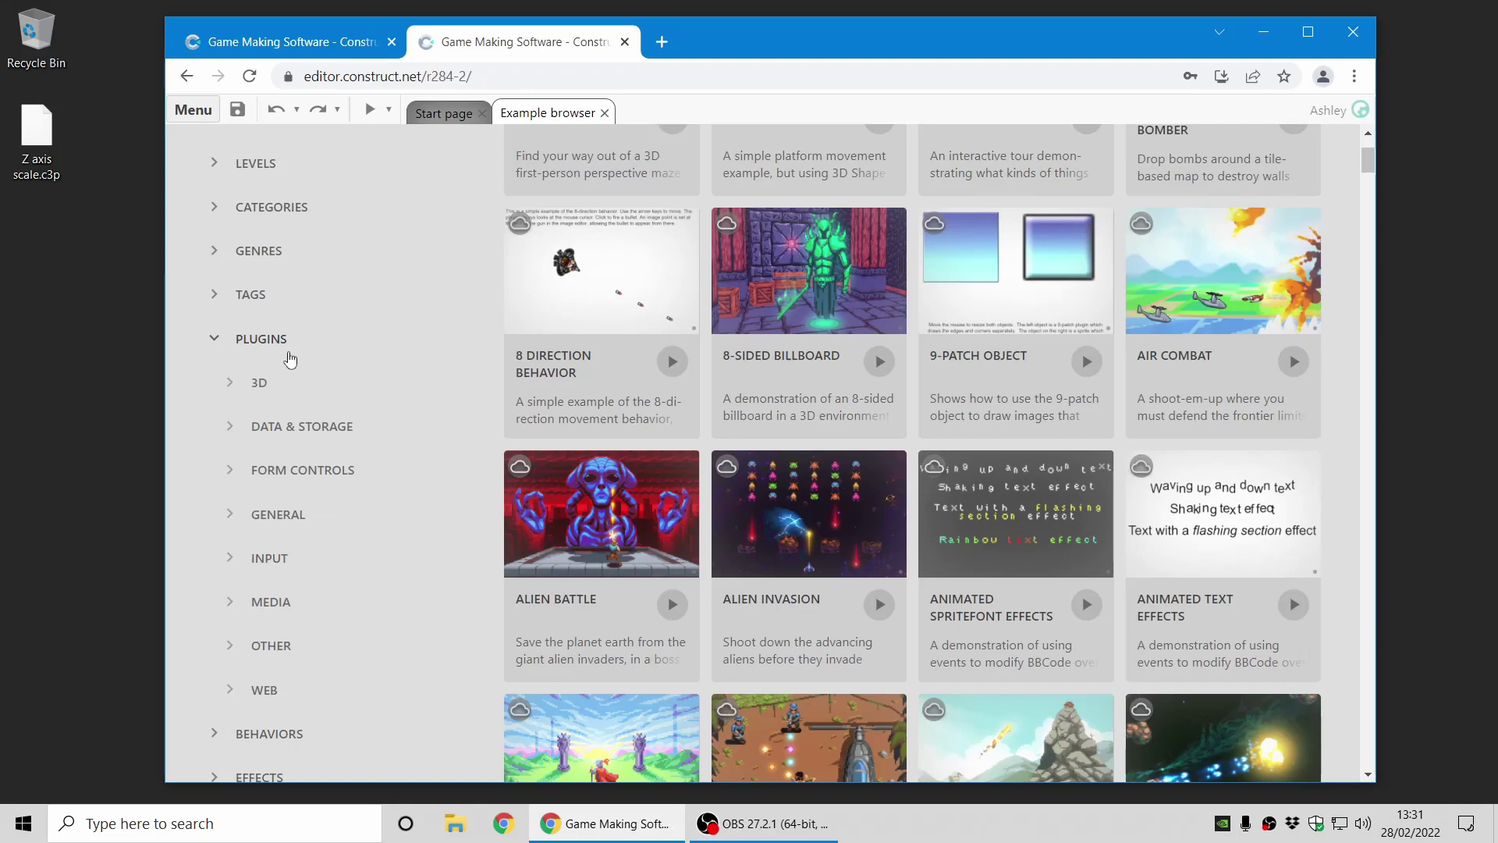
left_click(334, 428)
left_click(273, 490)
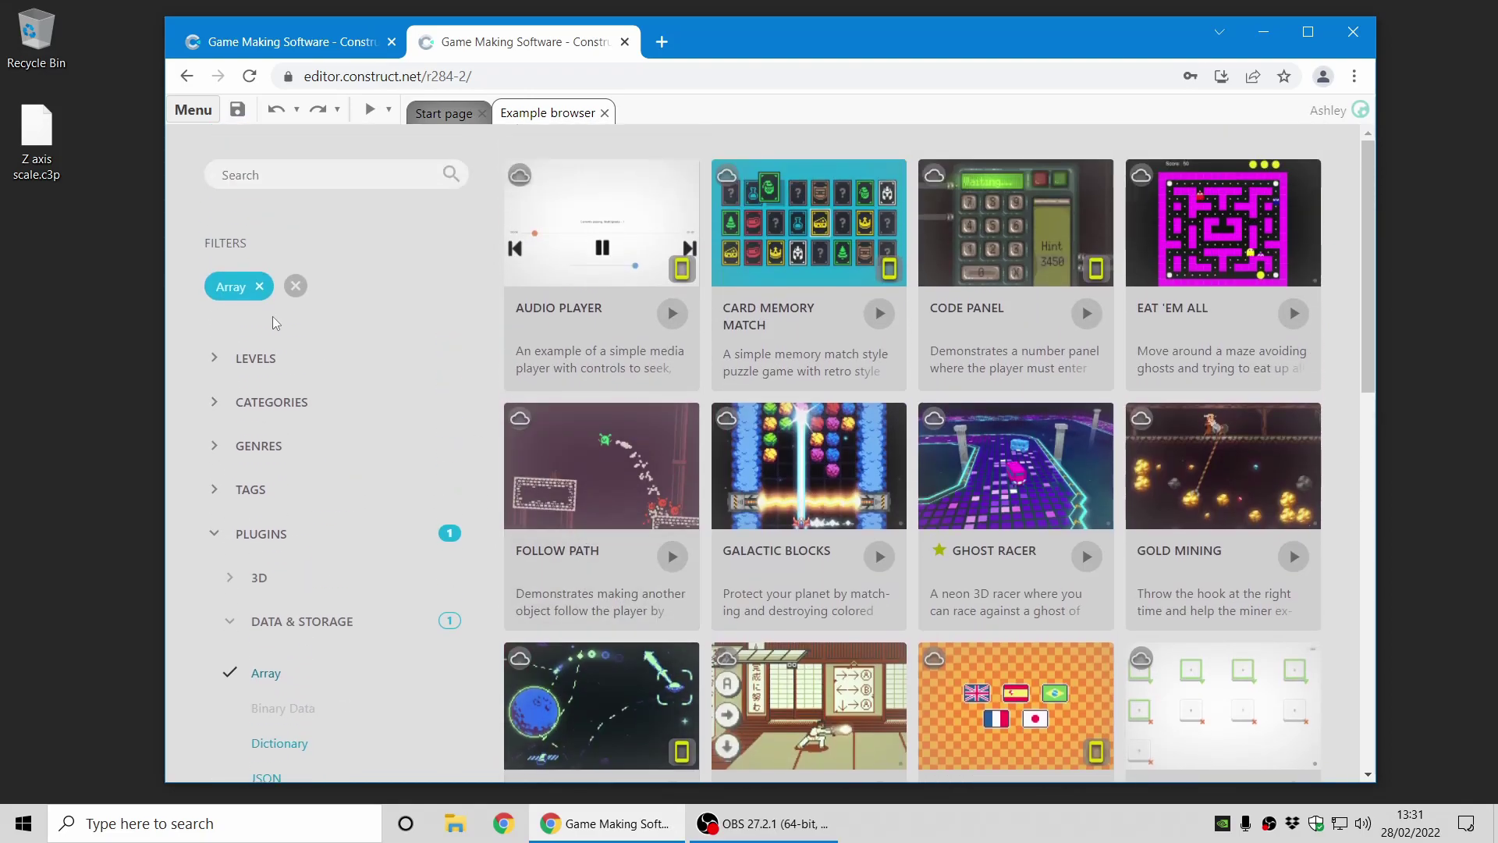
Step: Clear all filters and show only Beginner-level examples
left_click(296, 287)
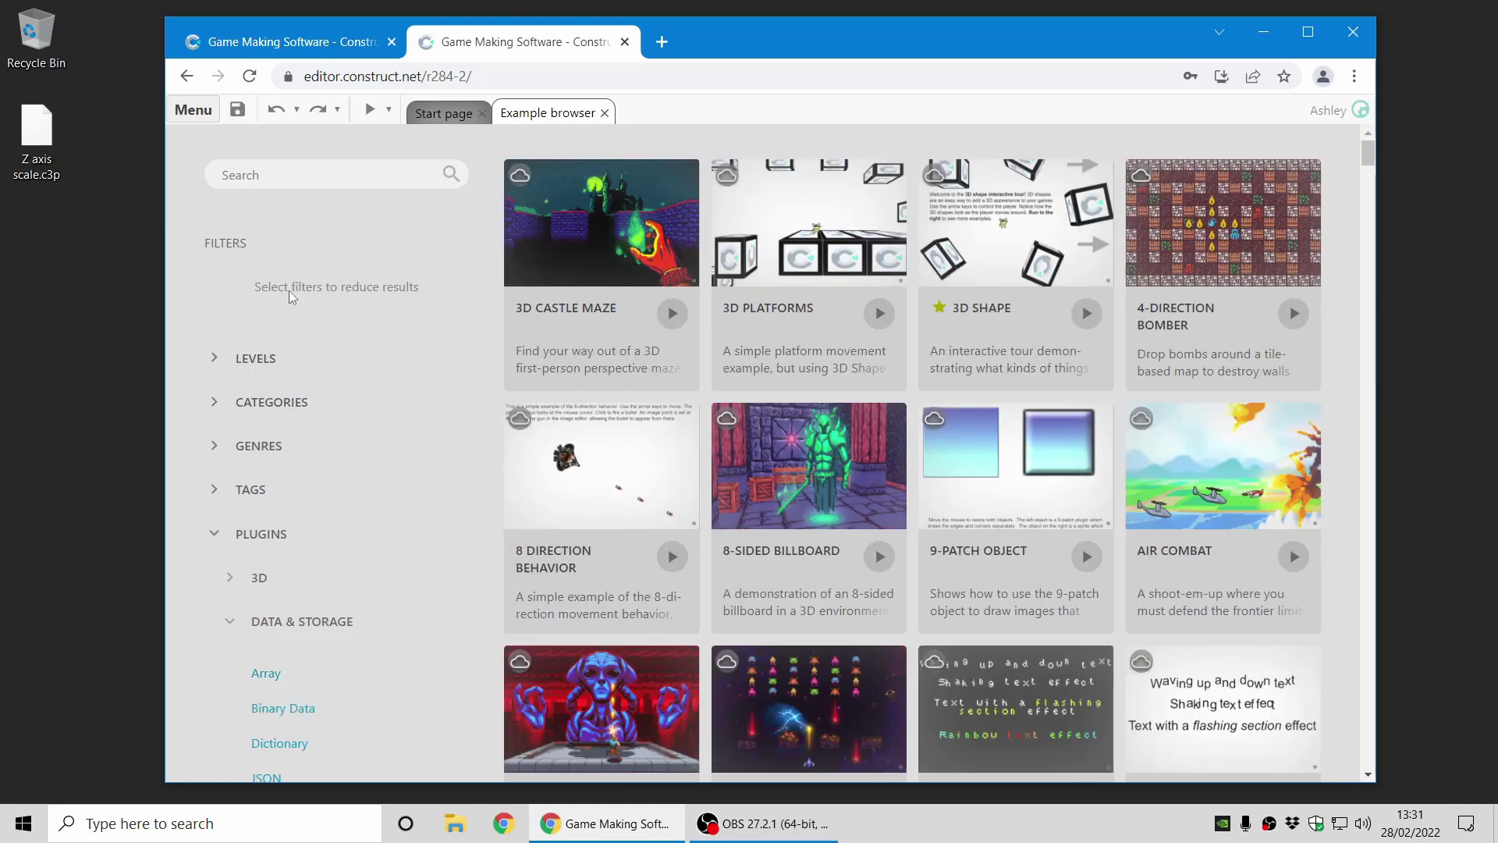
left_click(258, 359)
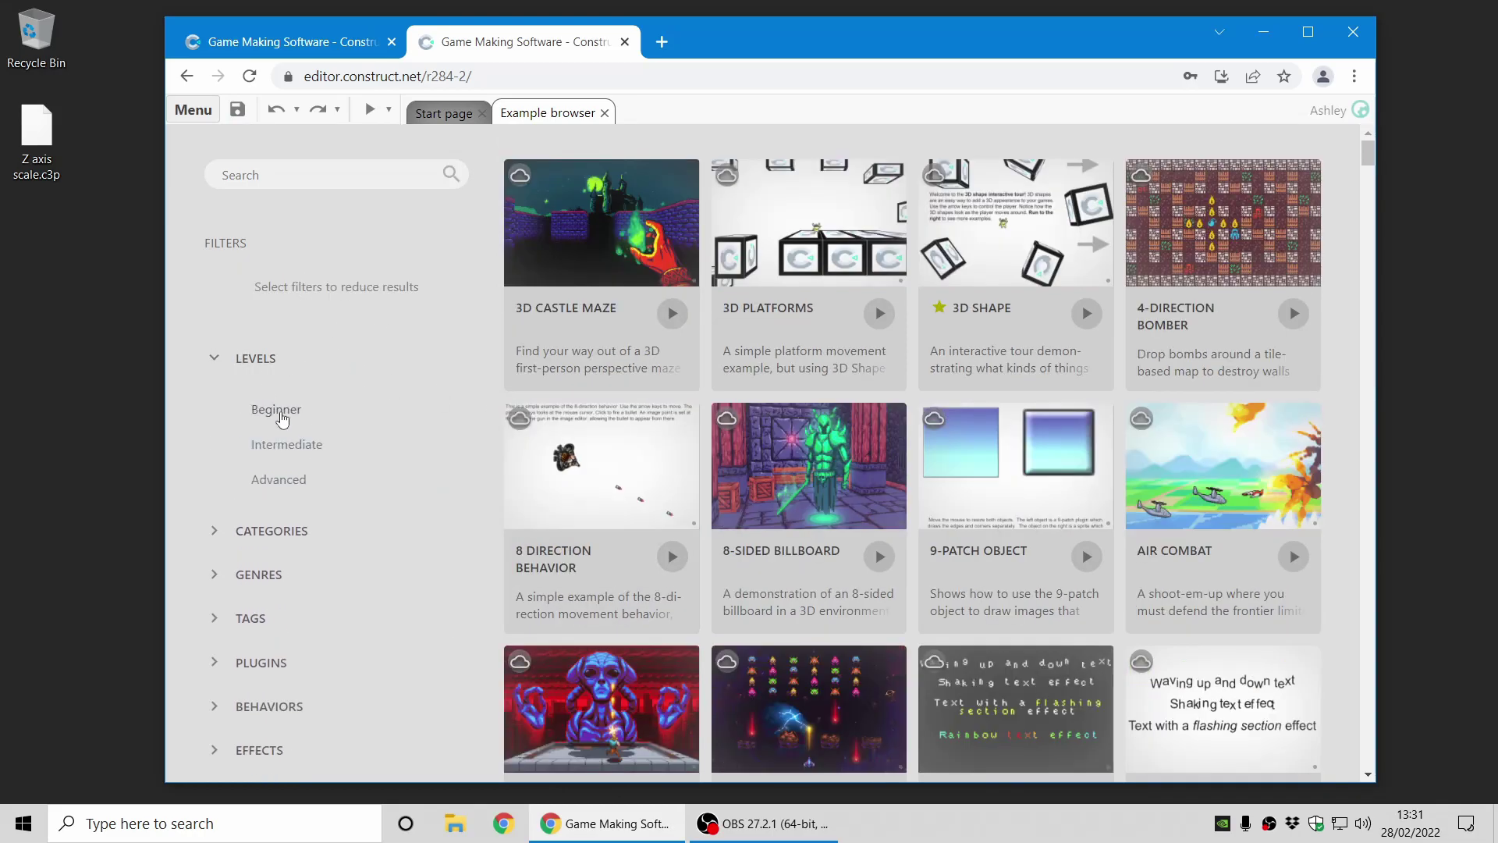
left_click(277, 411)
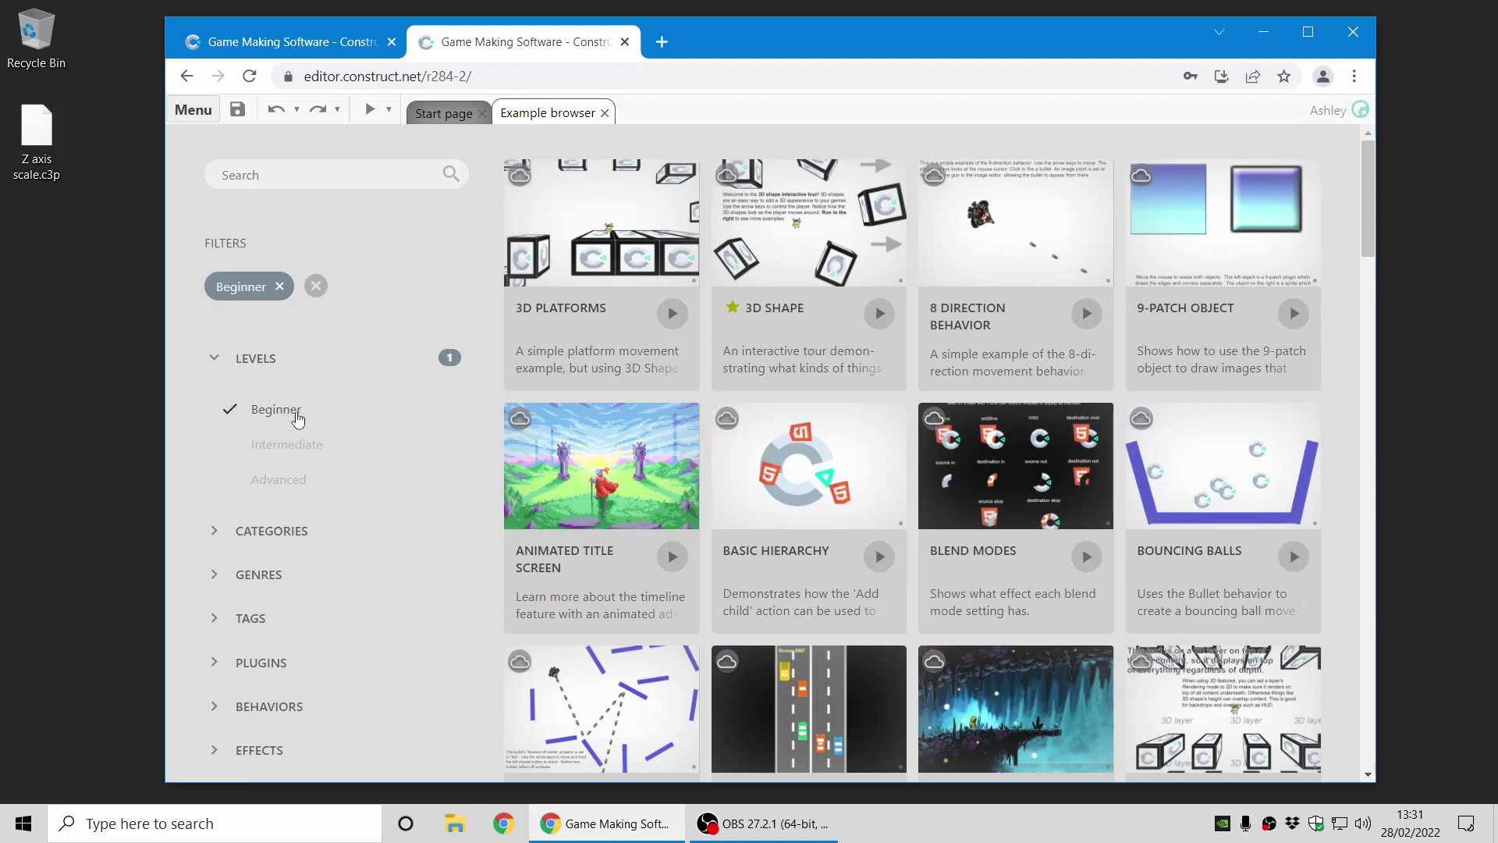
Step: Add the Platformer genre filter, then close the Example browser tab
left_click(264, 575)
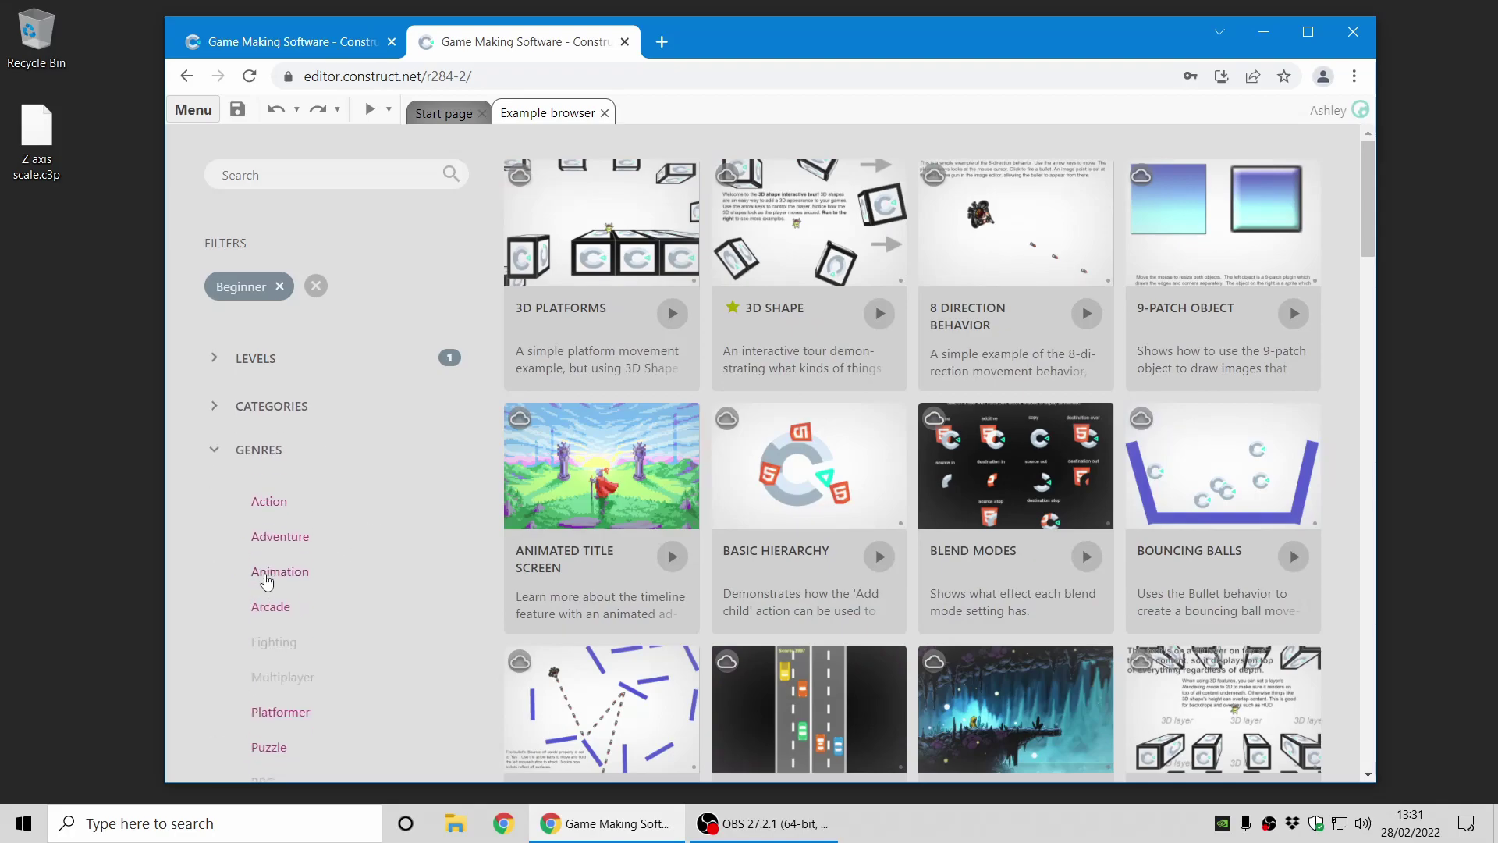
scroll(313, 582, "down", 3)
left_click(293, 514)
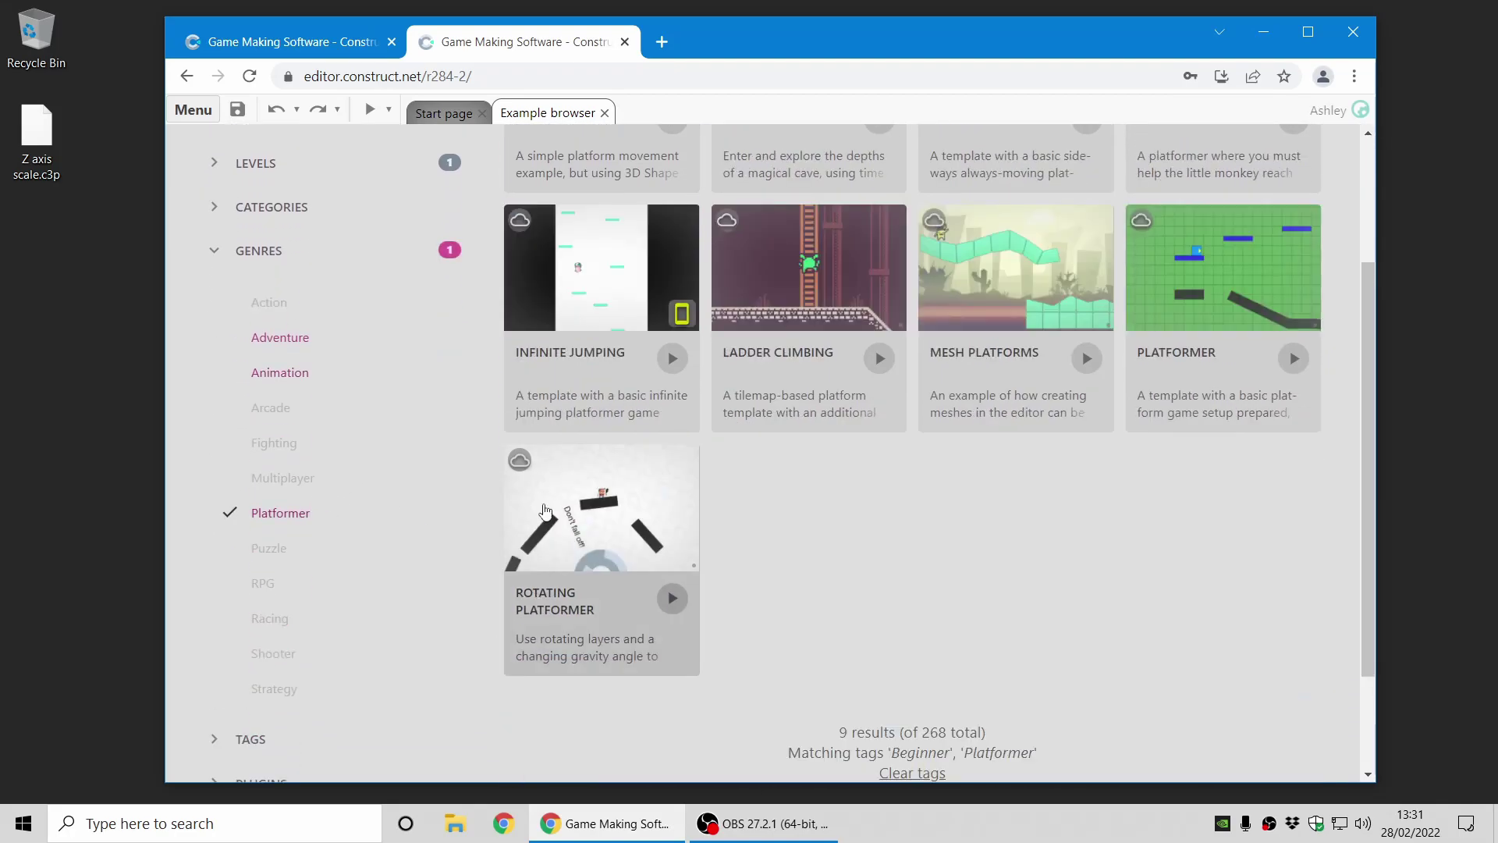
scroll(962, 544, "up", 2)
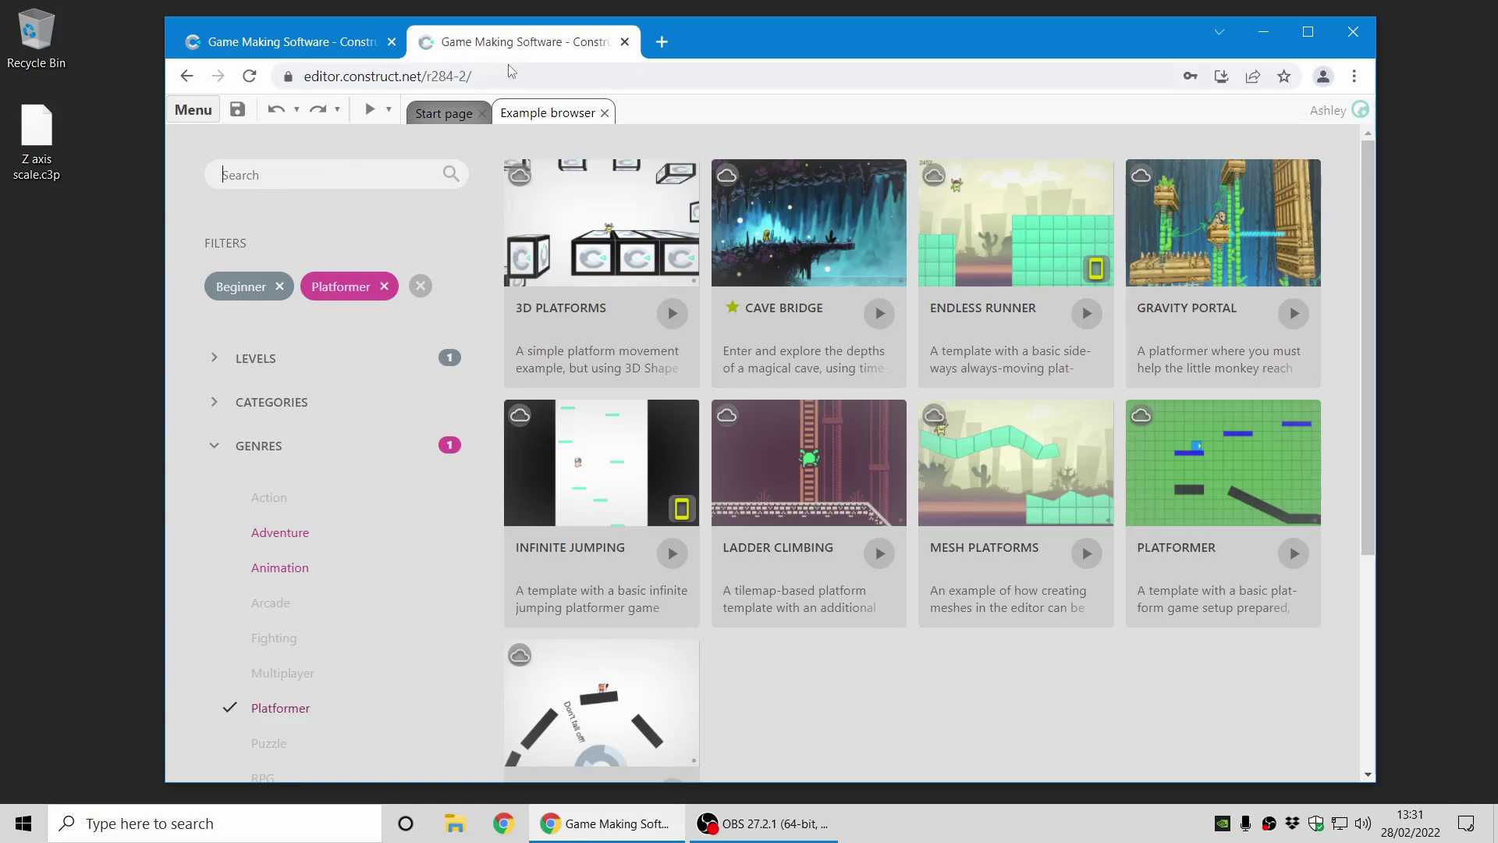
middle_click(545, 116)
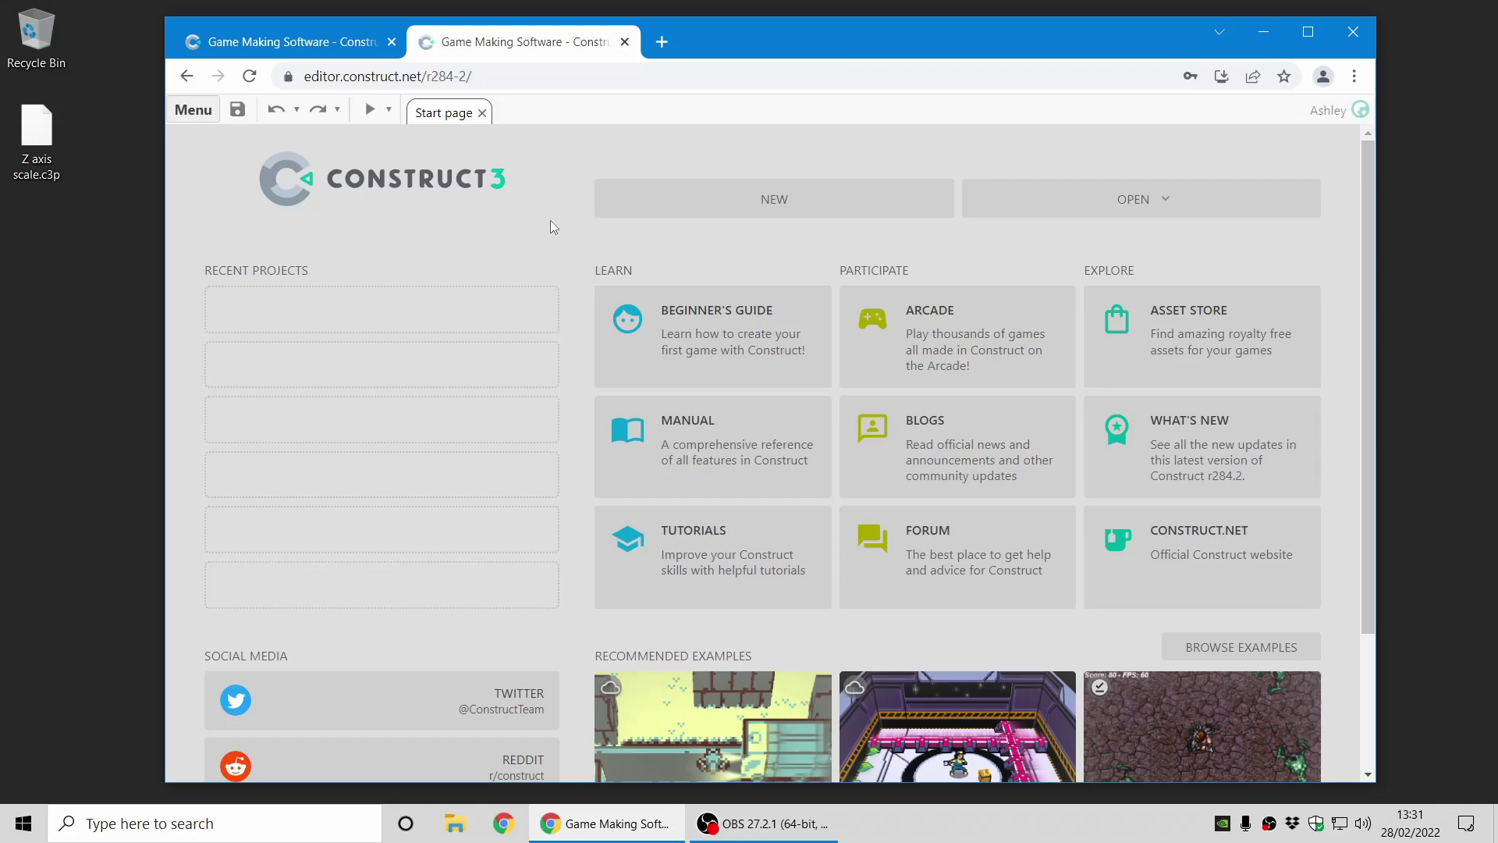
Step: Open Z axis scale.c3p and inspect the project properties and the die shape's properties
left_click_drag(36, 133, 770, 234)
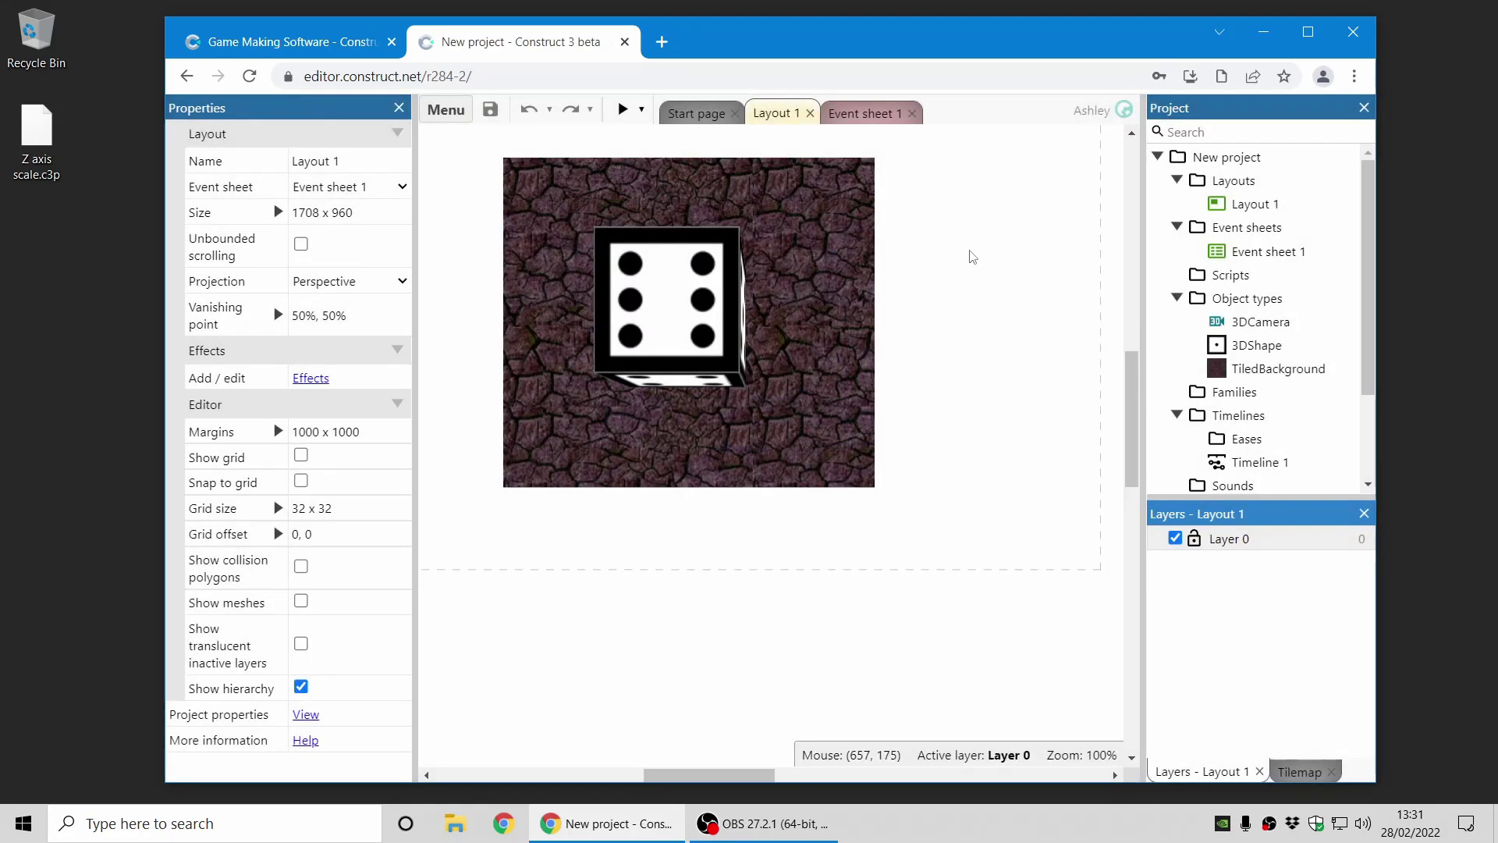
left_click(1230, 157)
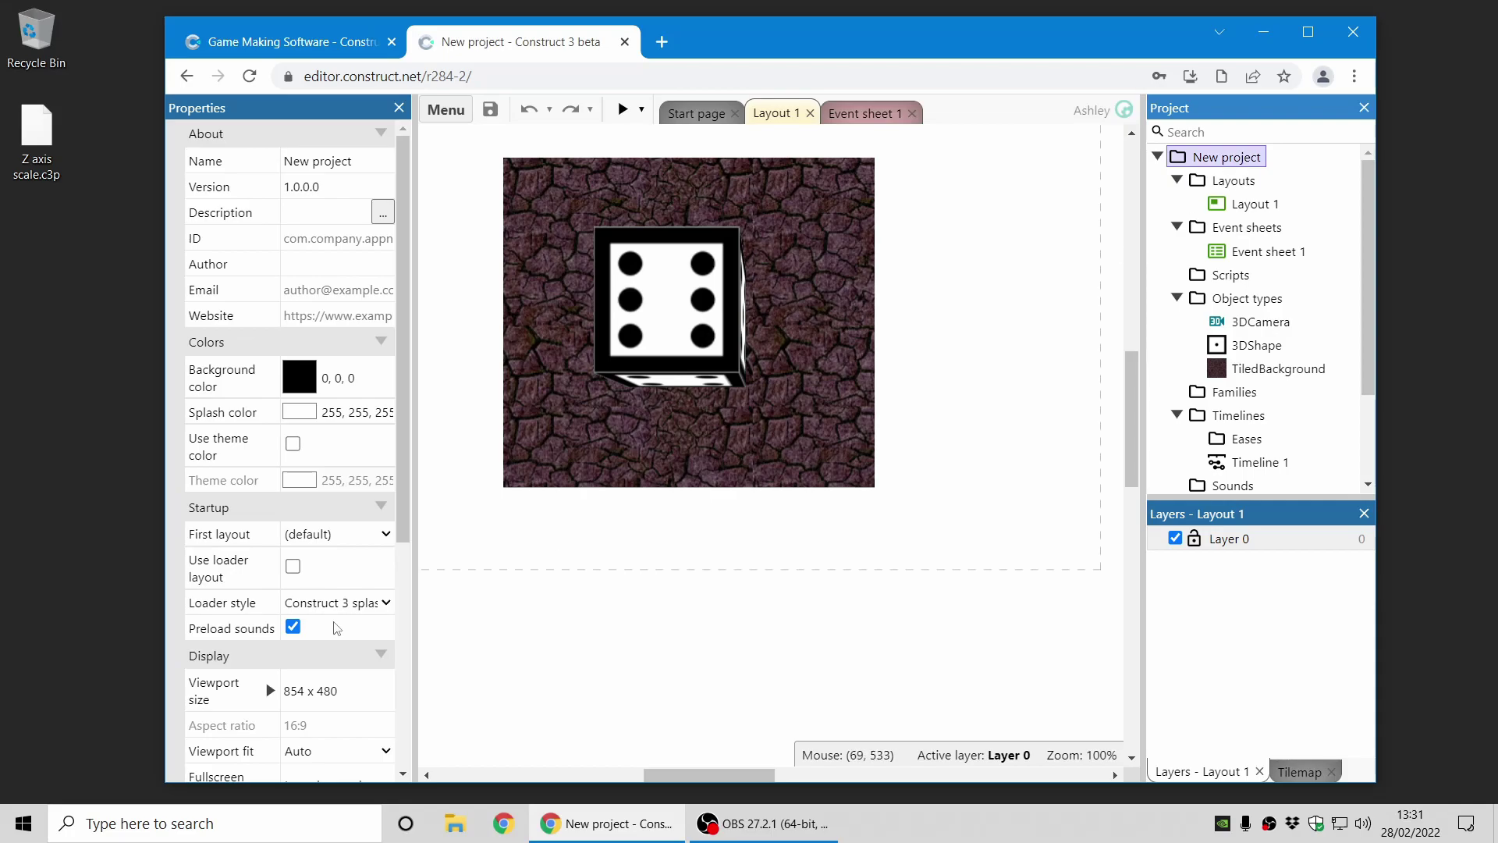
scroll(332, 621, "down", 5)
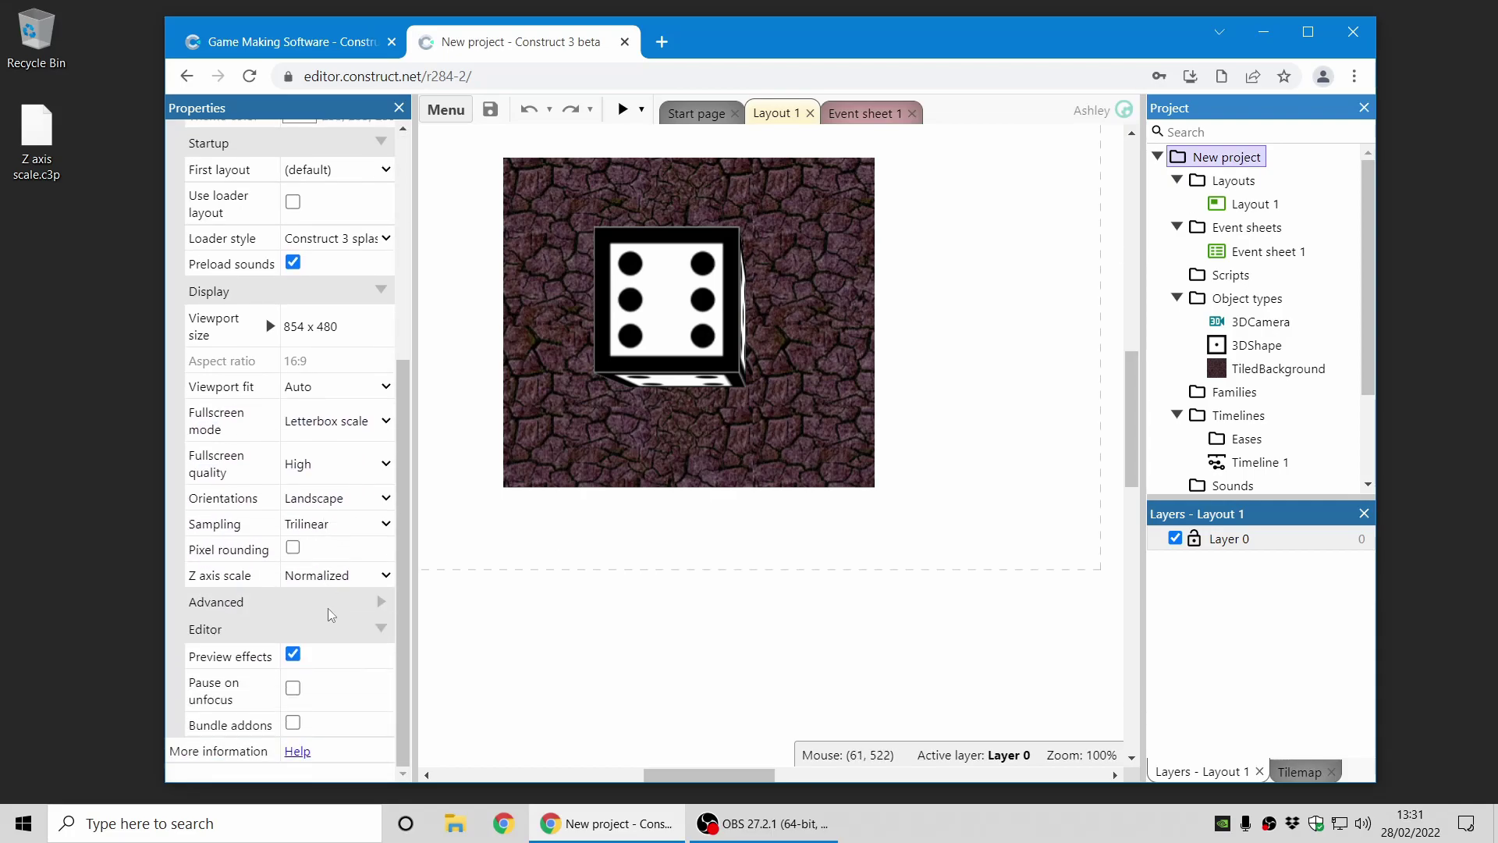
scroll(325, 629, "up", 3)
mouse_move(660, 526)
middle_mouse_down()
mouse_move(710, 505)
mouse_move(673, 512)
middle_mouse_up()
left_click(693, 338)
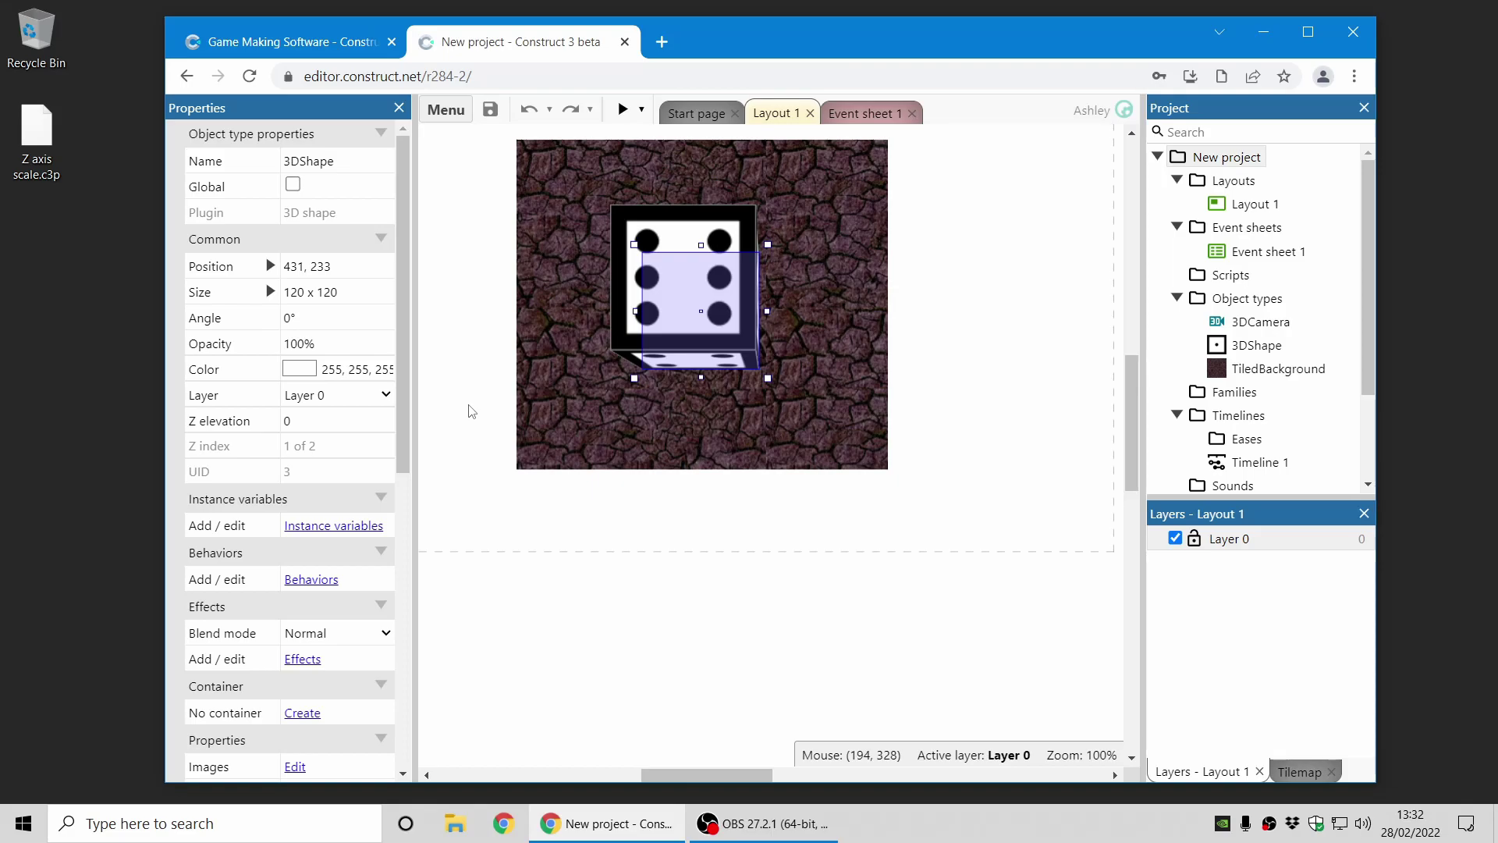
Step: Review the die's 3DShape properties, then deselect it to show the layout properties
middle_click_drag(985, 381, 934, 371)
left_click(892, 397)
left_click(665, 322)
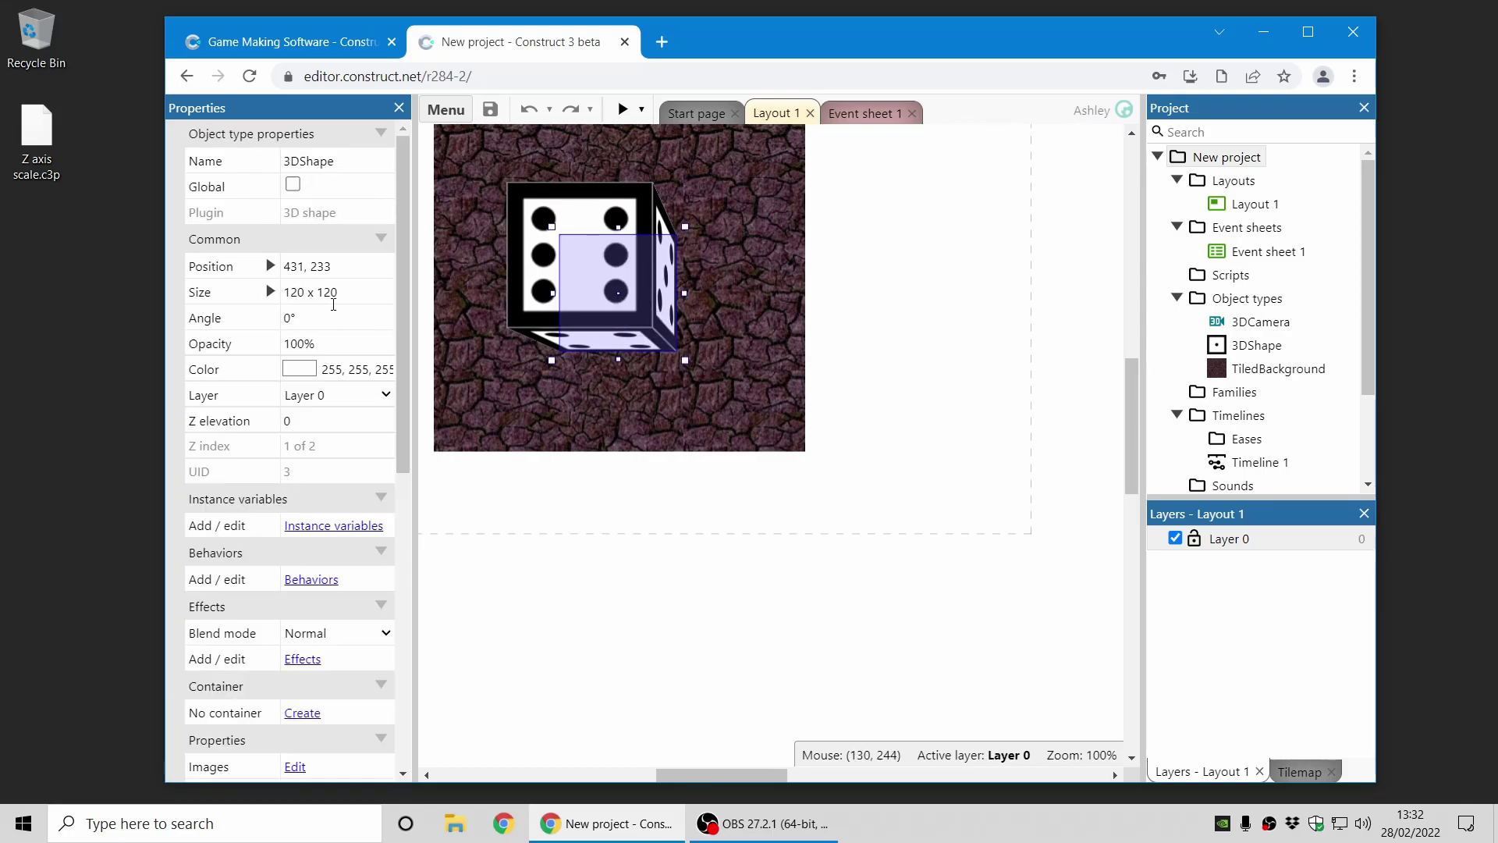
scroll(341, 305, "down", 6)
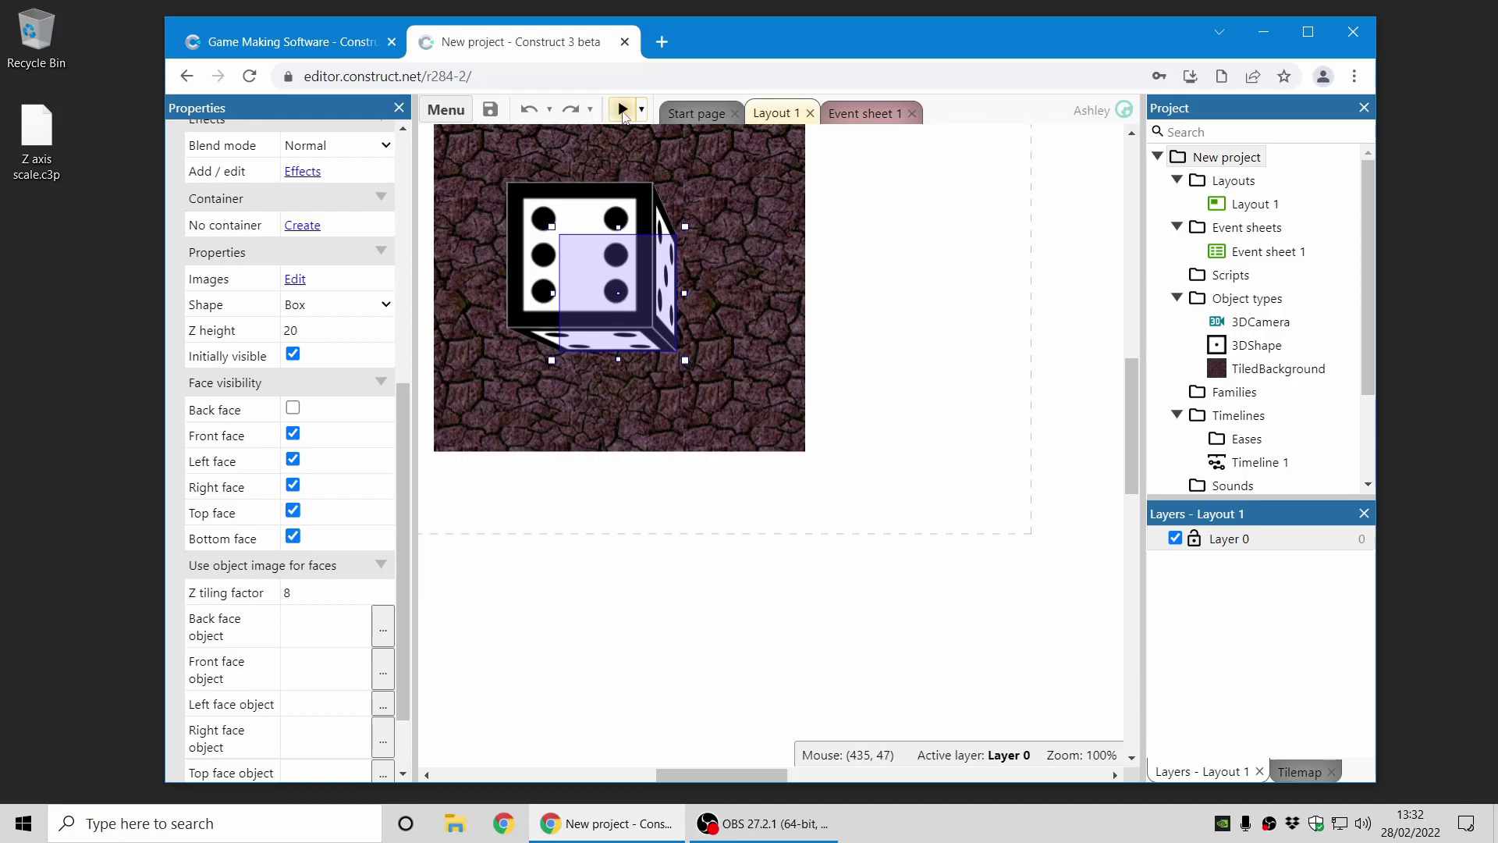
left_click(867, 252)
Step: Preview the die as a 3D cube, then check the 3DCamera's Z scale of 5.8
left_click(622, 109)
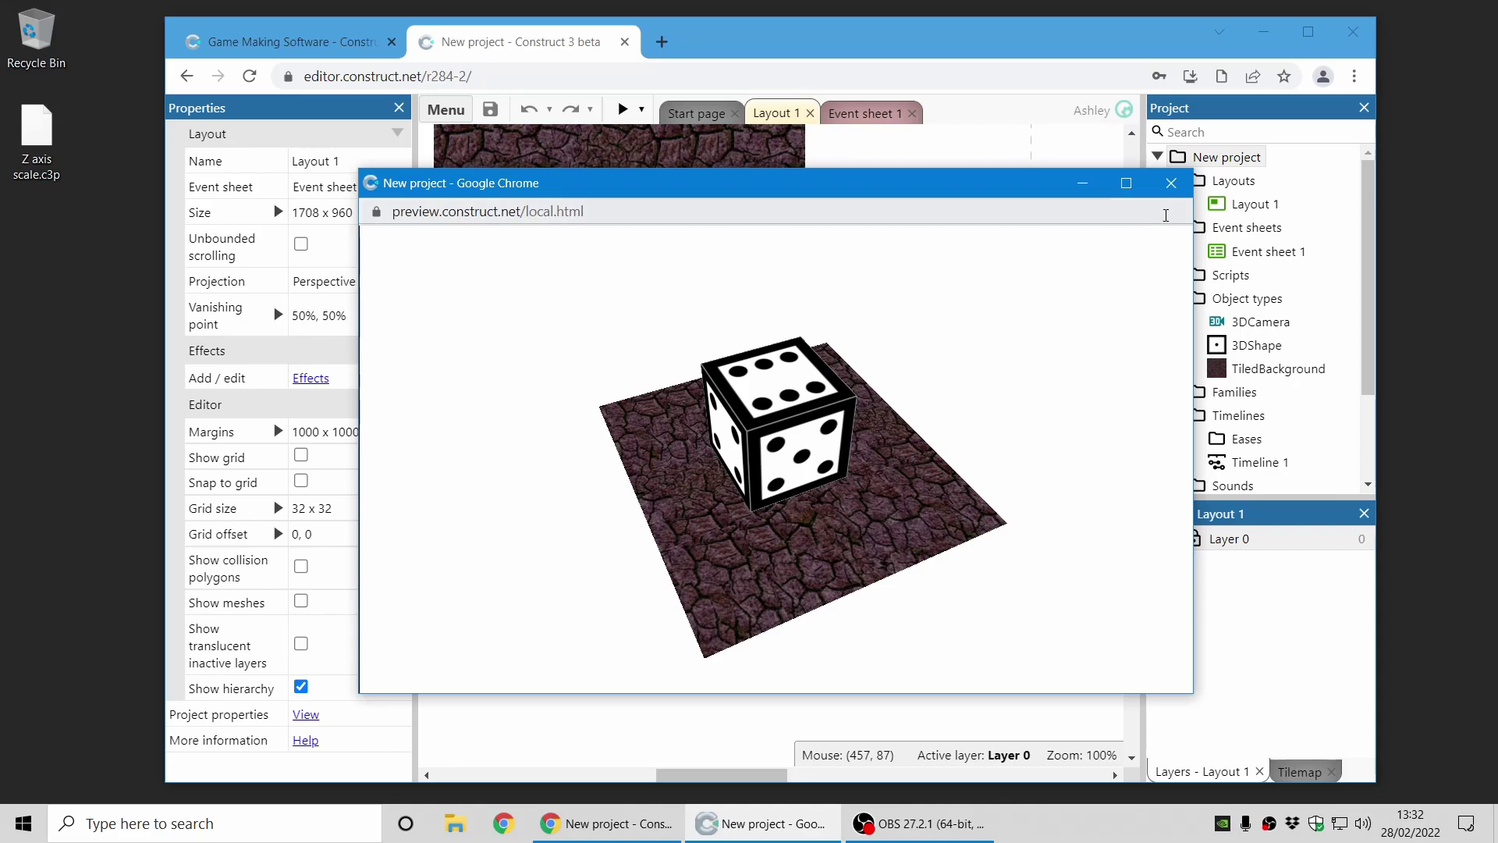
left_click(1175, 184)
left_click(1260, 321)
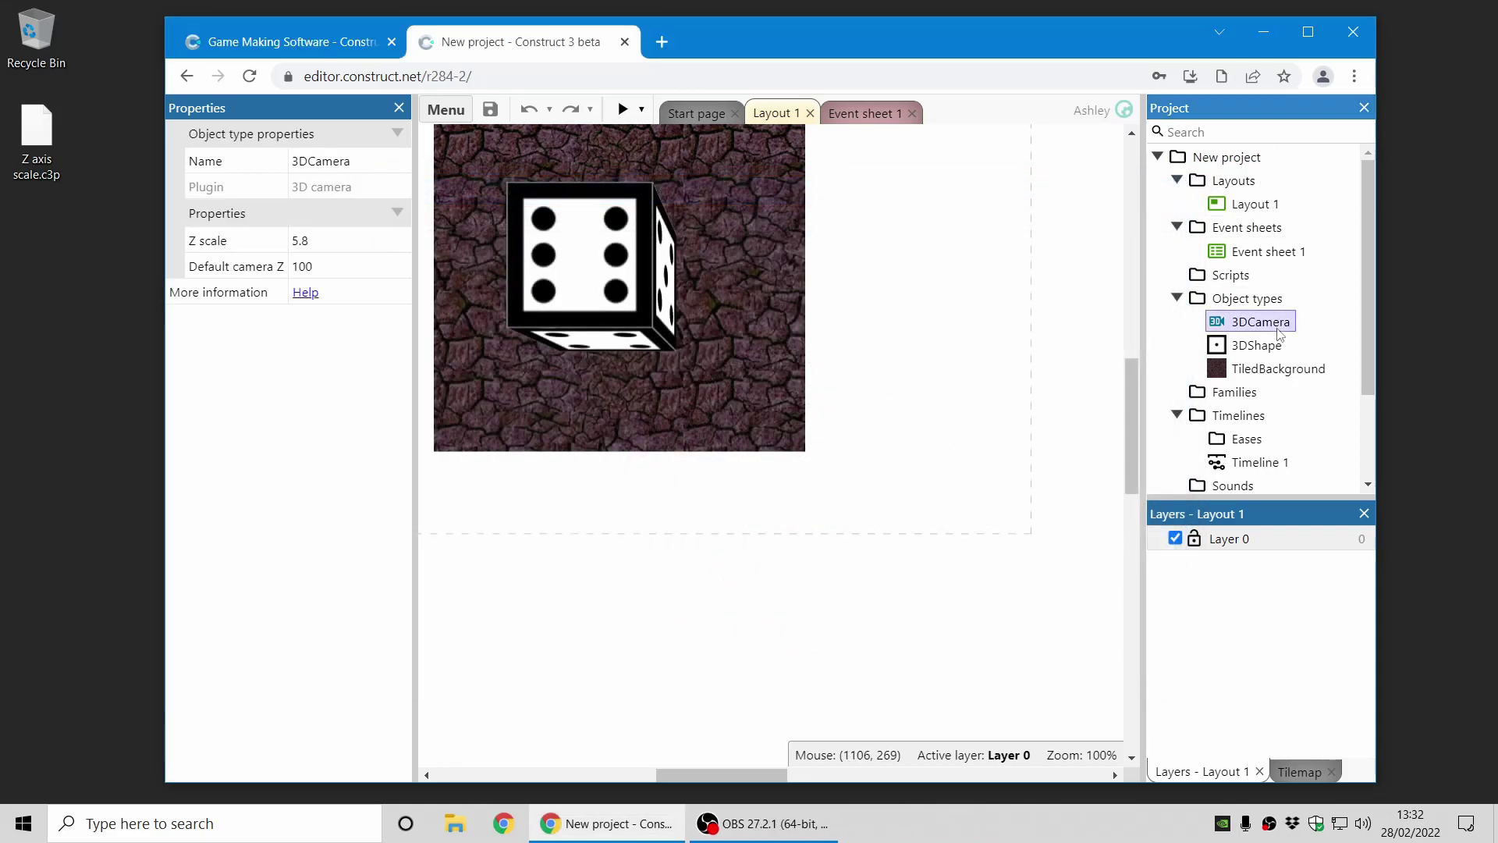
Step: Read the help for Default camera Z and Z scale, then show the project's Display properties
left_click(242, 266)
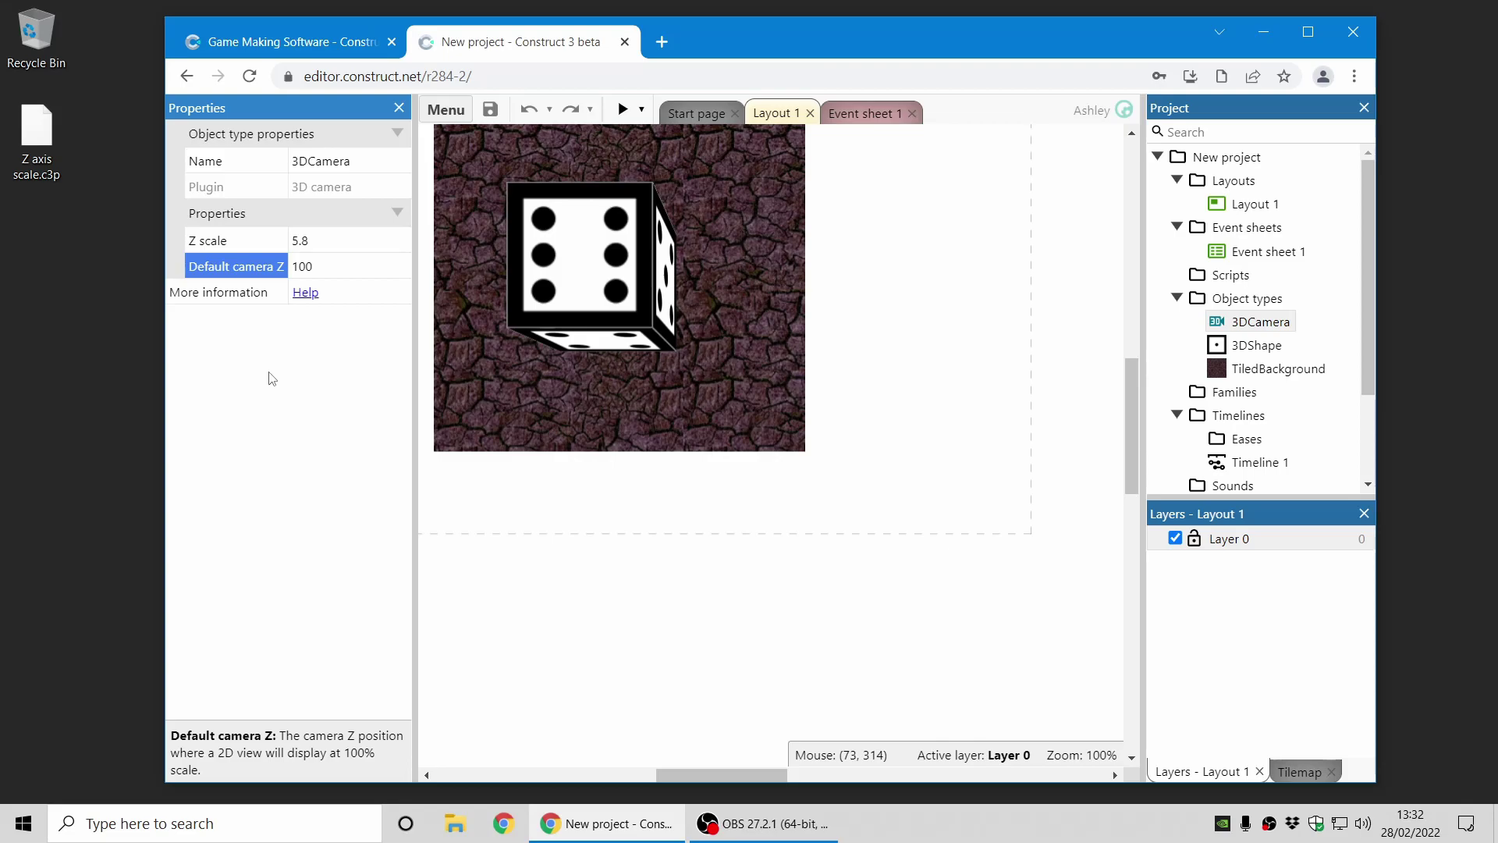
left_click(250, 242)
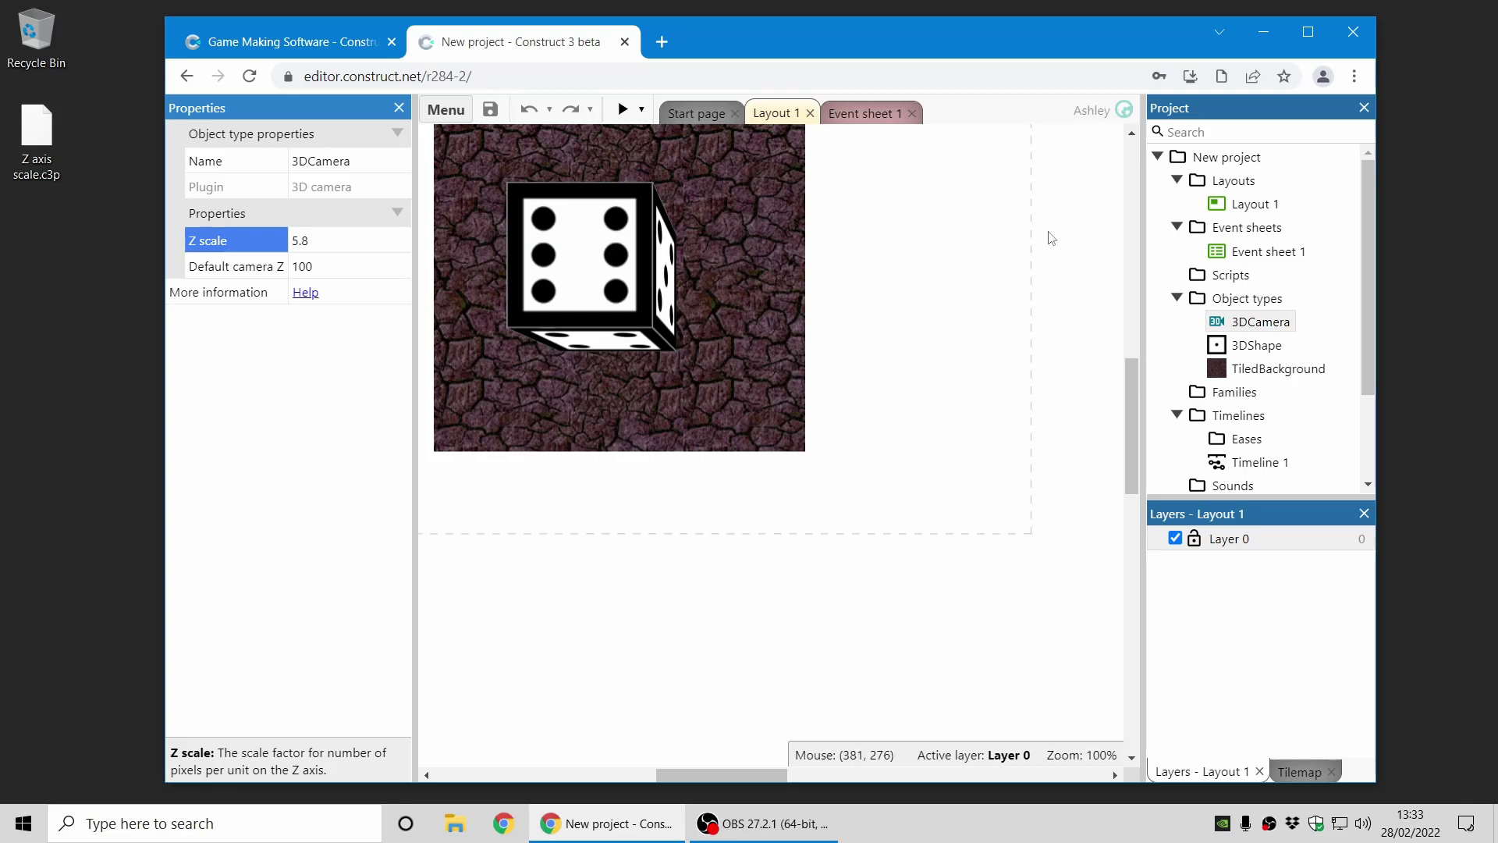
left_click(1201, 157)
scroll(336, 565, "down", 5)
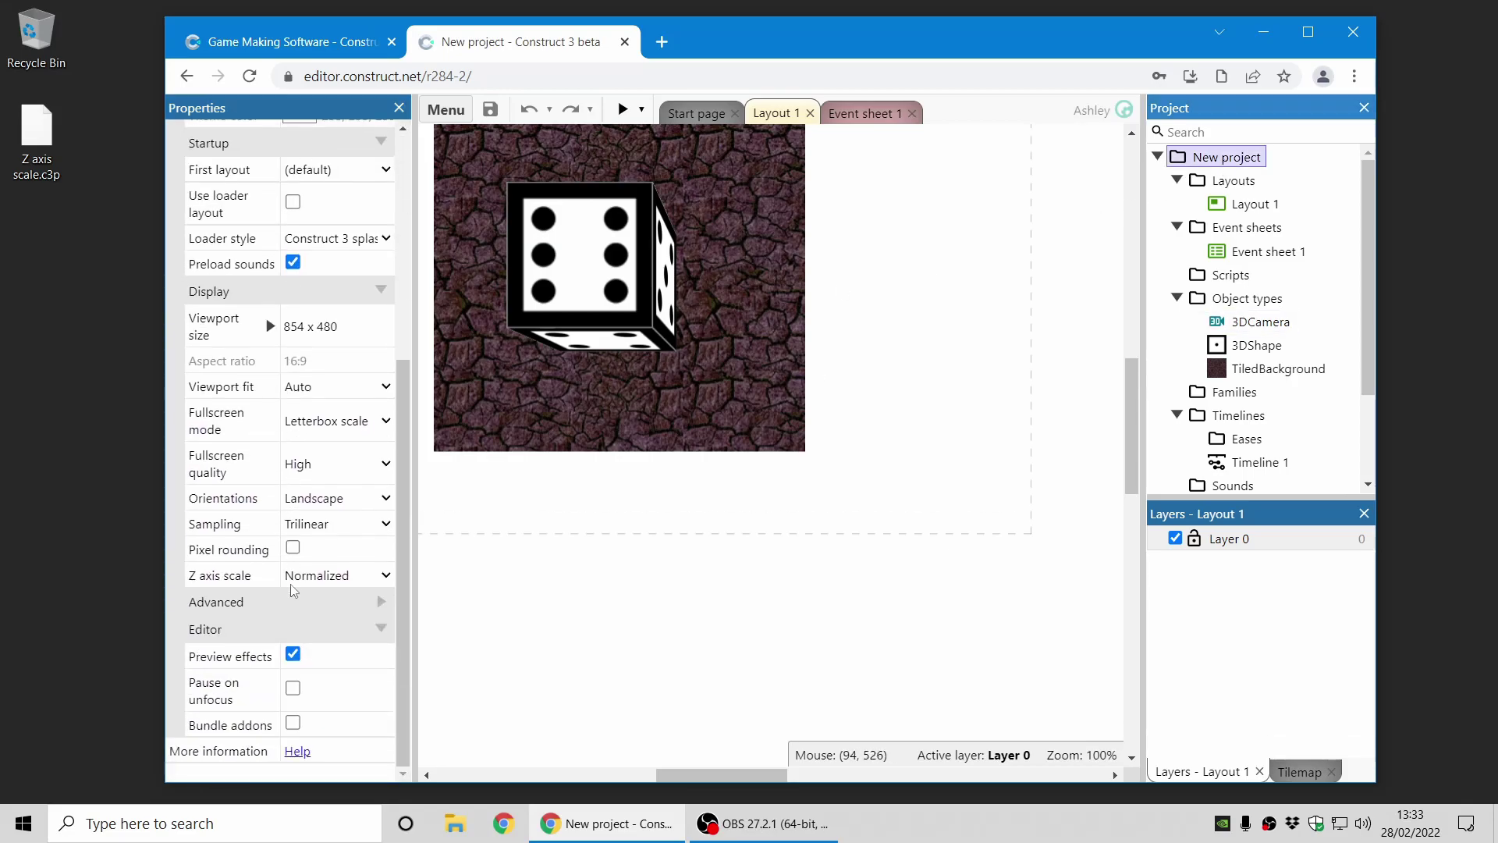
Step: Set Z axis scale to Regular, check the 3DCamera's Z scale 1 and camera Z 579.4, and preview
left_click(337, 579)
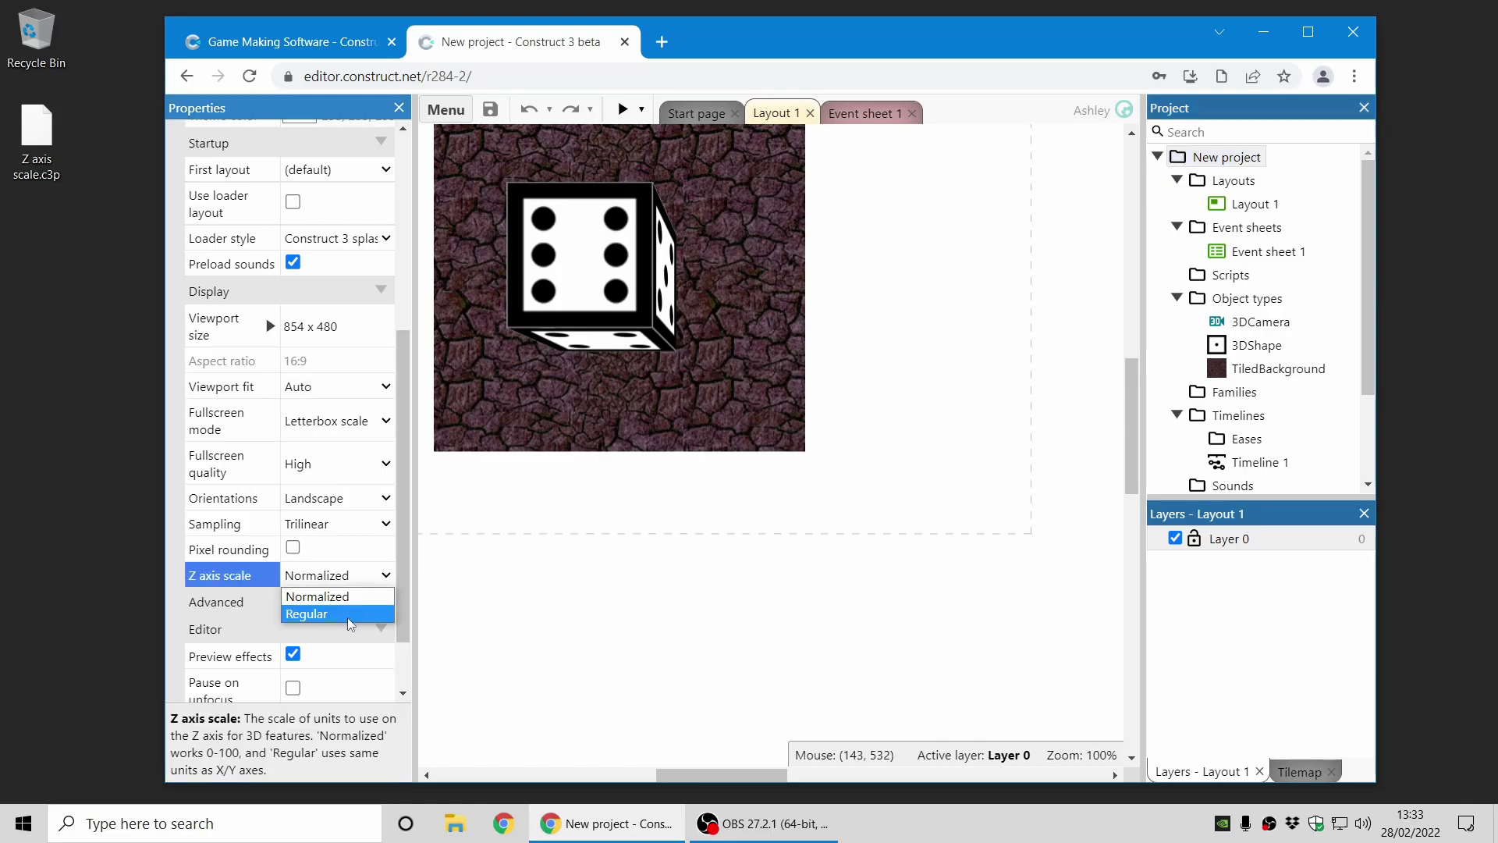
left_click(349, 615)
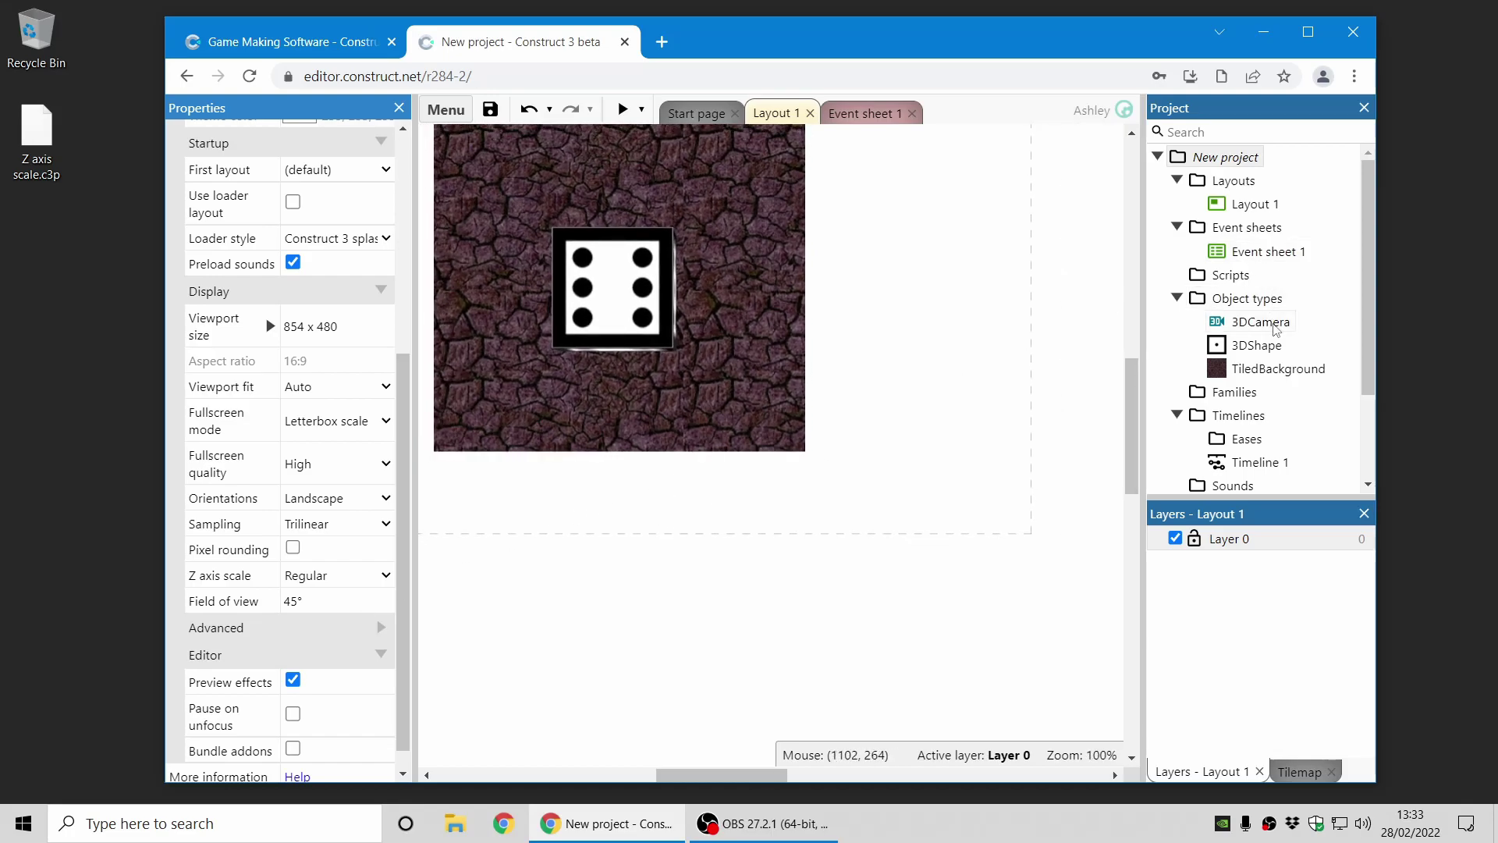
left_click(1280, 326)
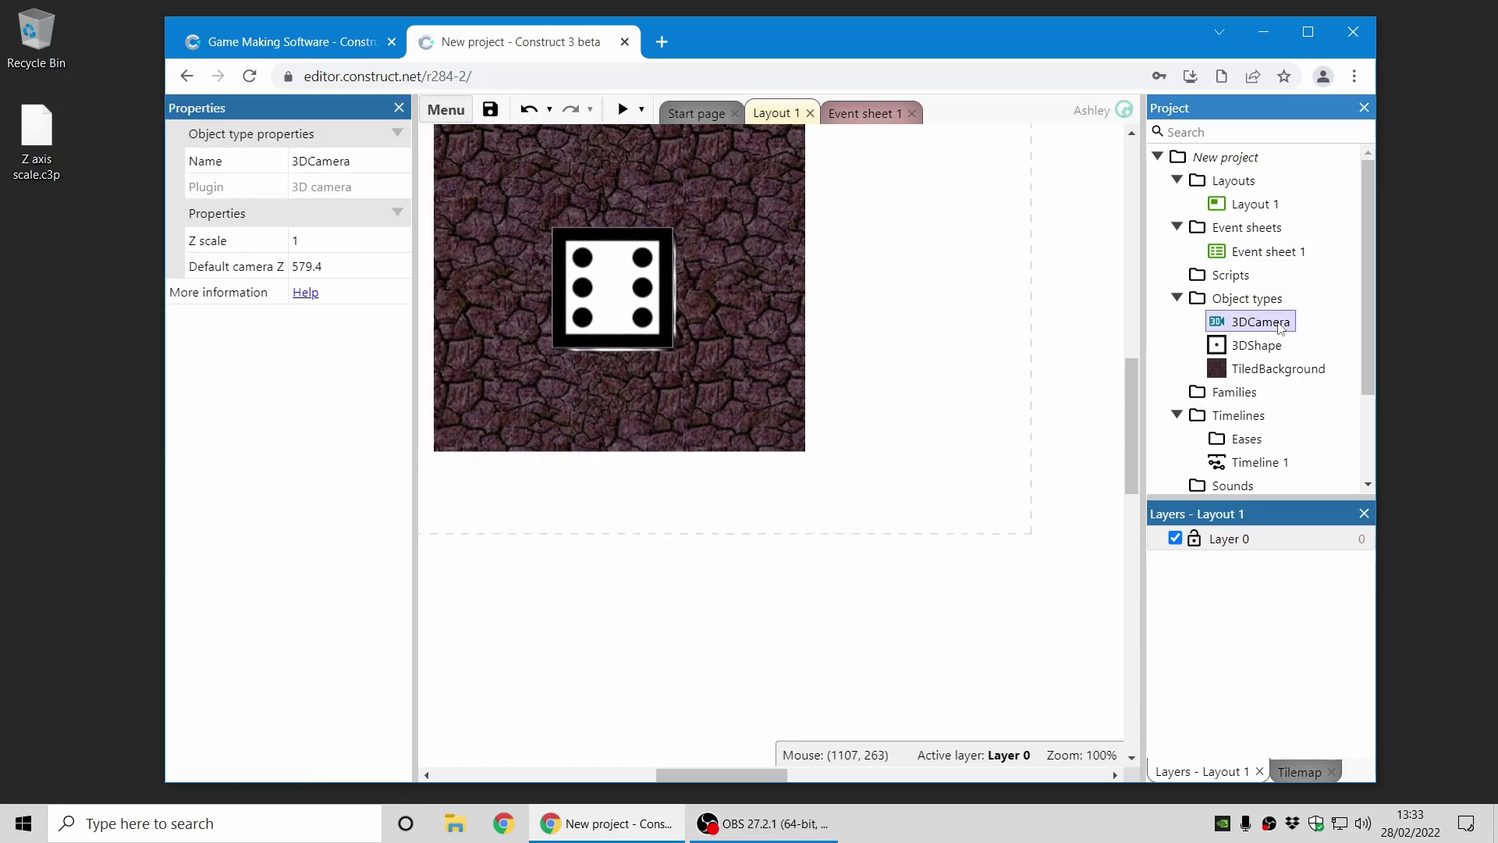
left_click(248, 243)
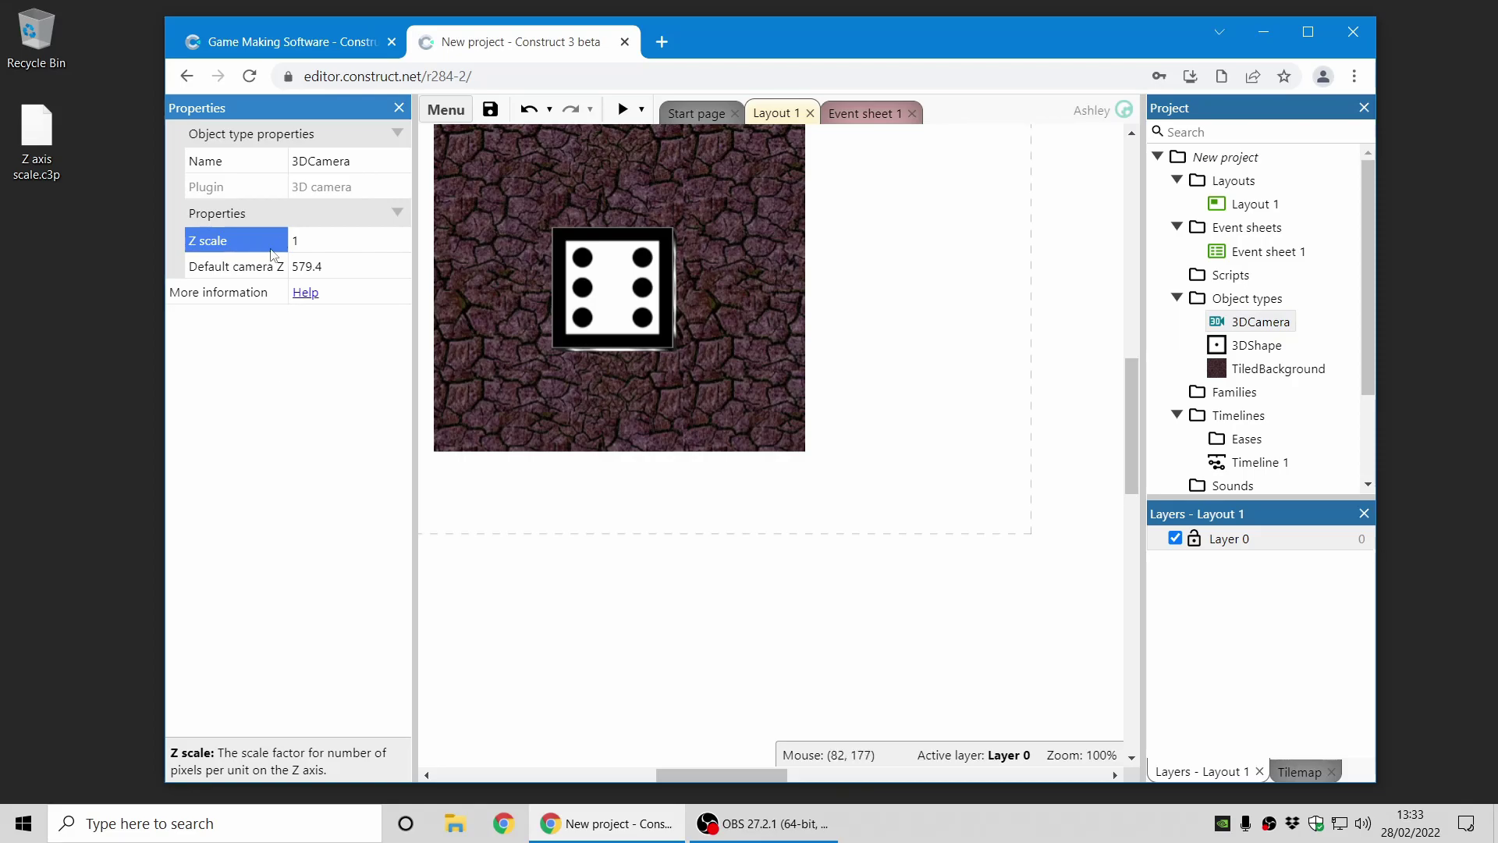
left_click(254, 266)
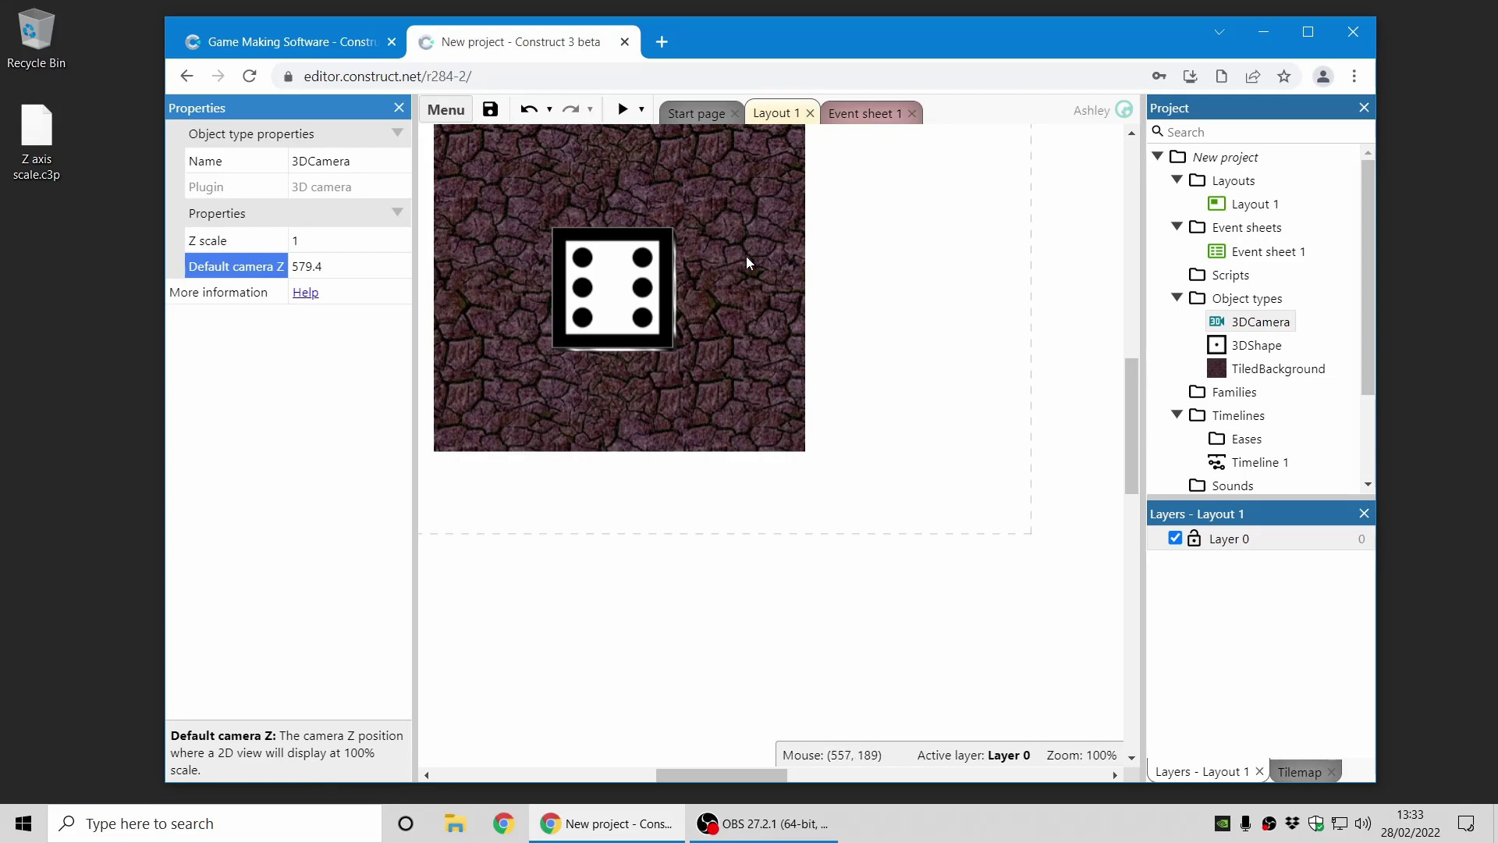
left_click(625, 148)
key("F5")
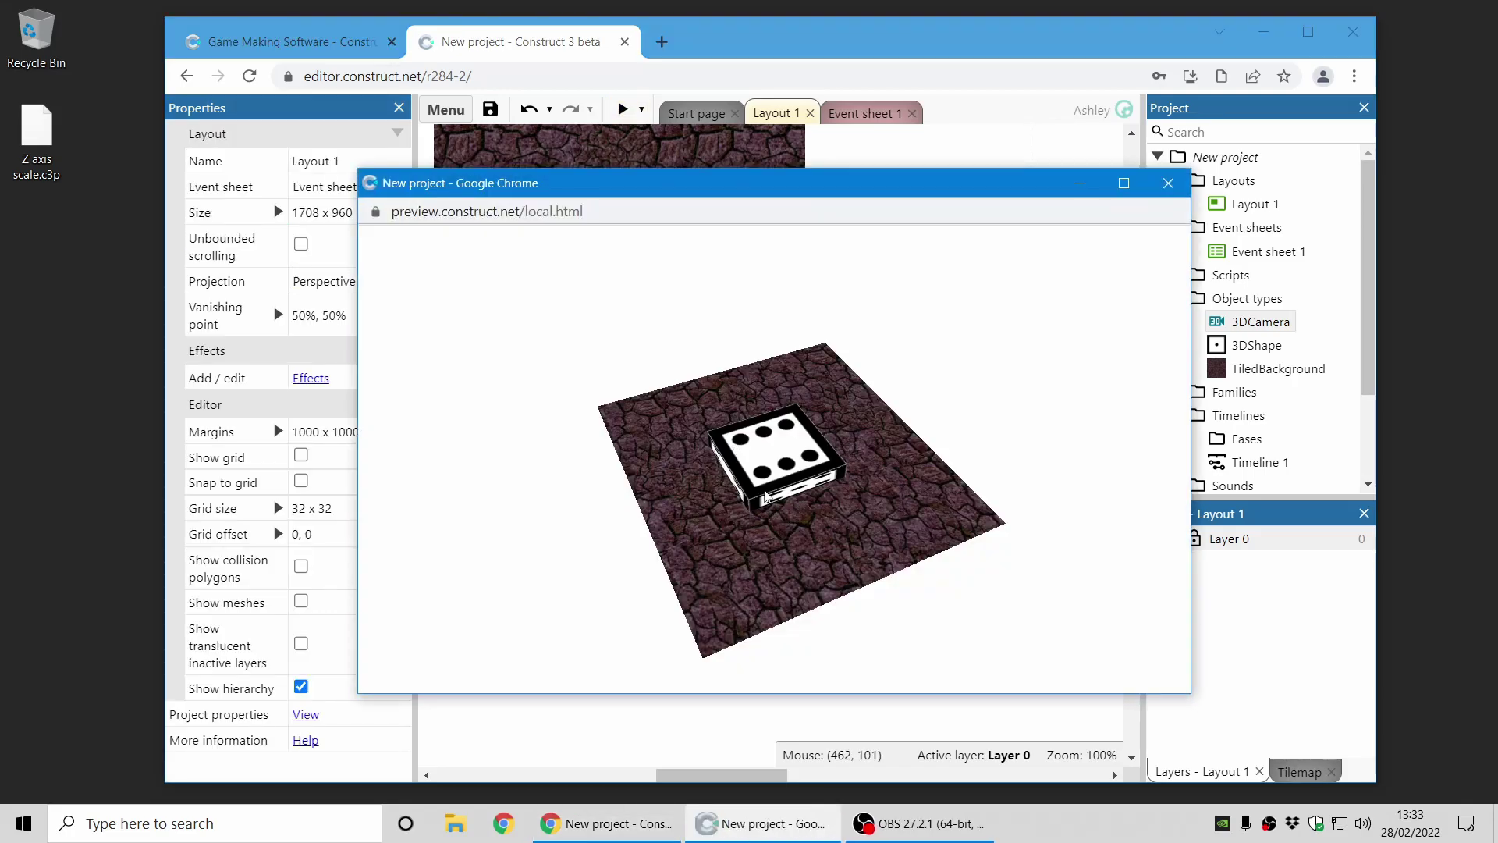
Step: Change the 3DShape die's Z height from 20 to 120
left_click(1168, 182)
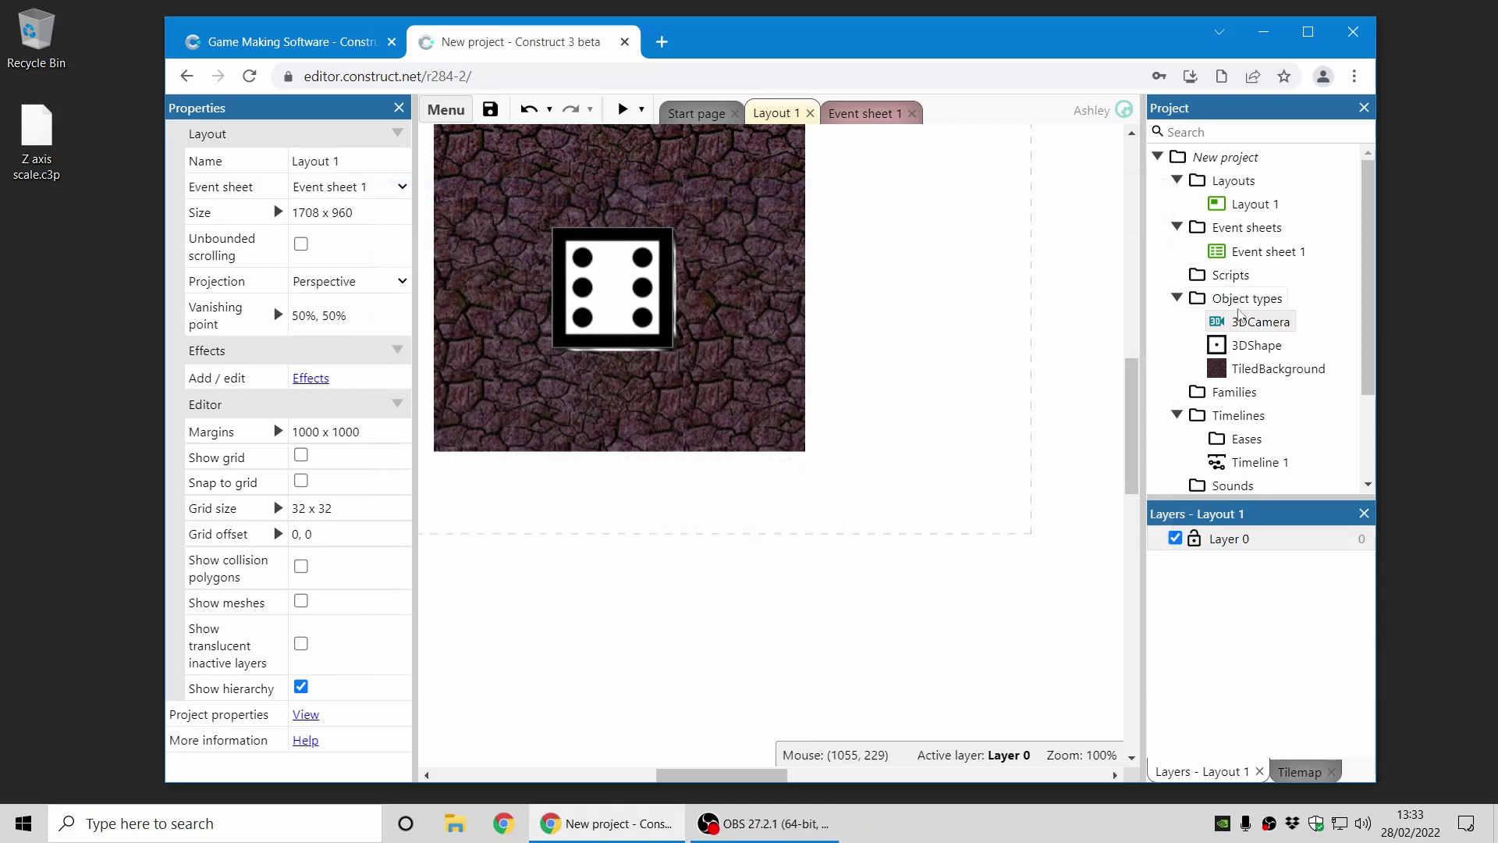
left_click(1256, 345)
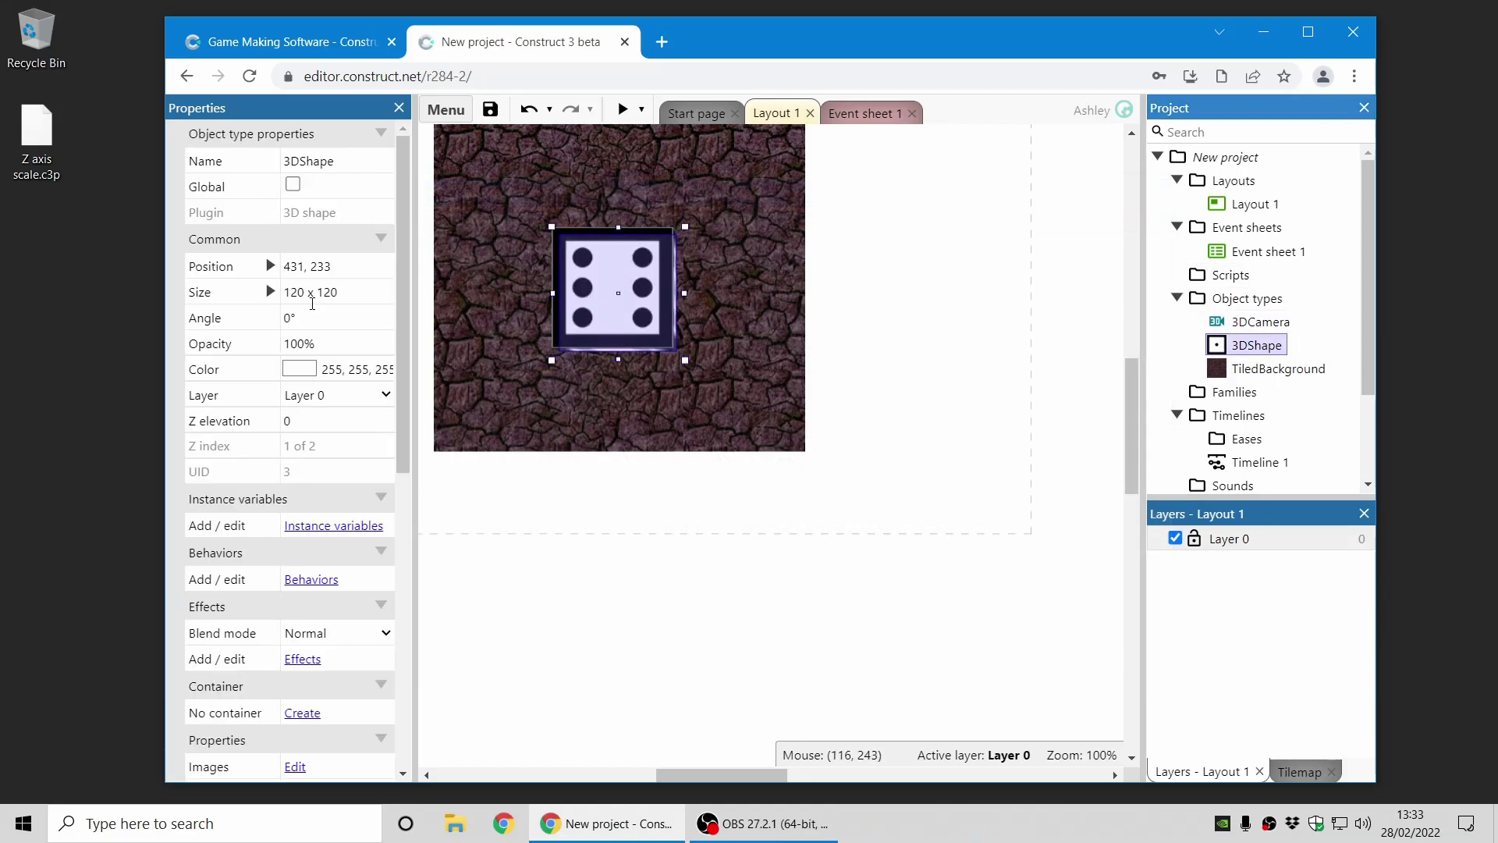
scroll(337, 395, "down", 5)
left_click(331, 426)
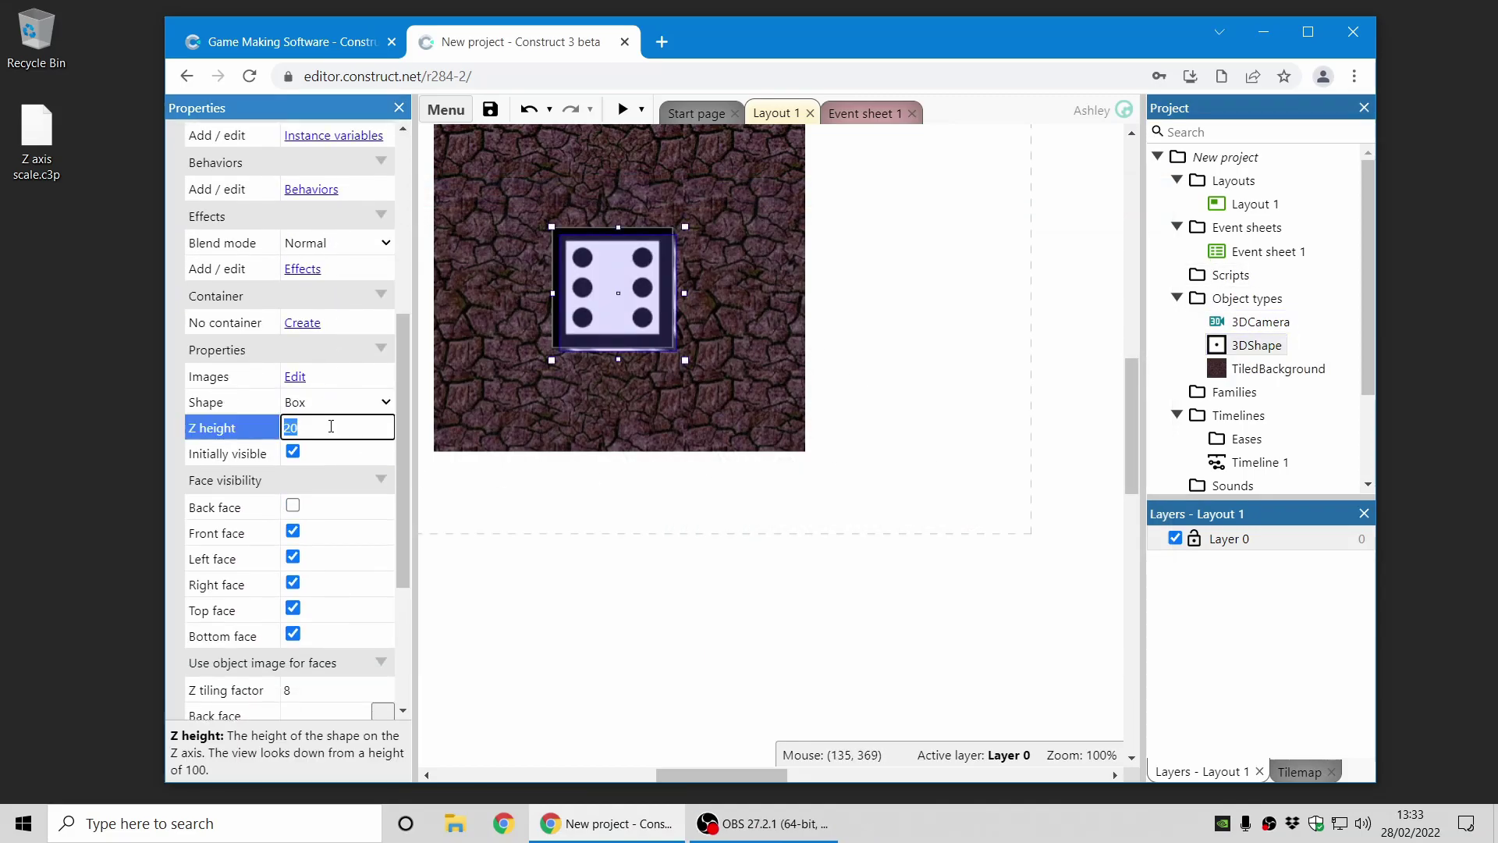
type("120")
key("Tab")
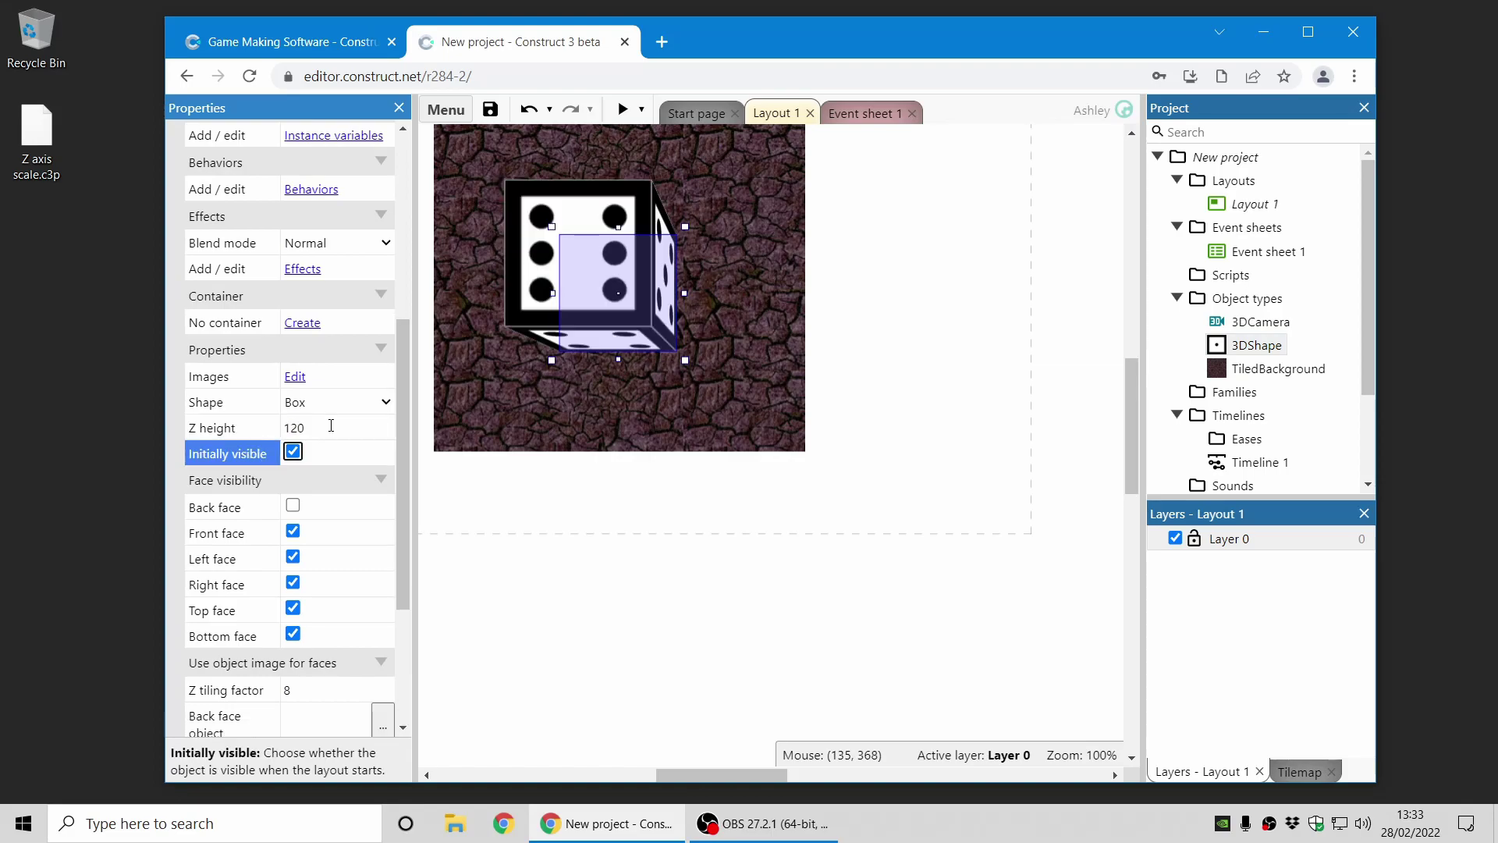
Step: Preview the layout to confirm the die is a full cube again
left_click(652, 495)
left_click(622, 109)
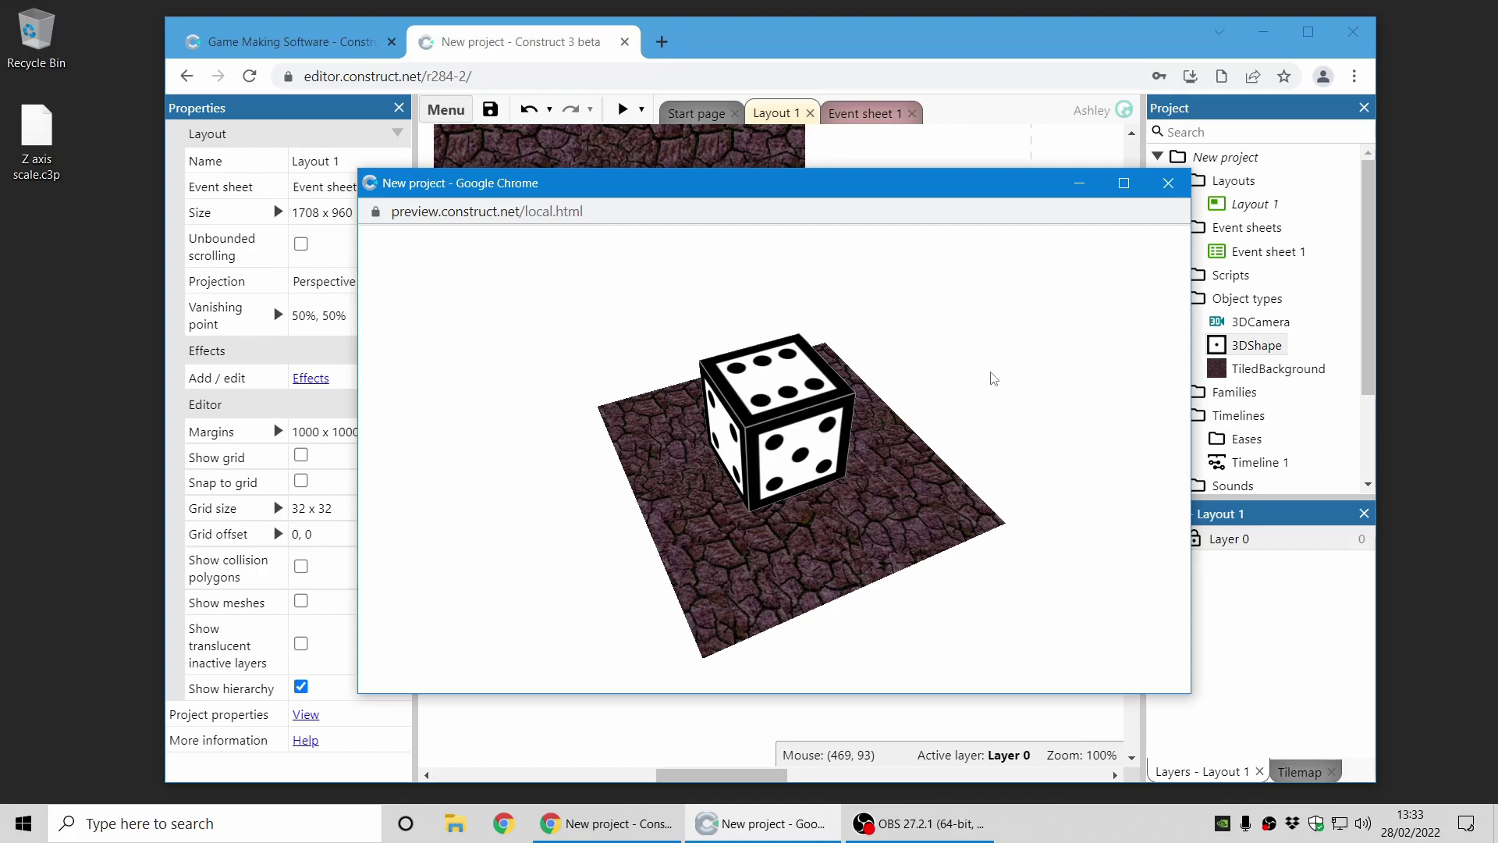
left_click(1168, 182)
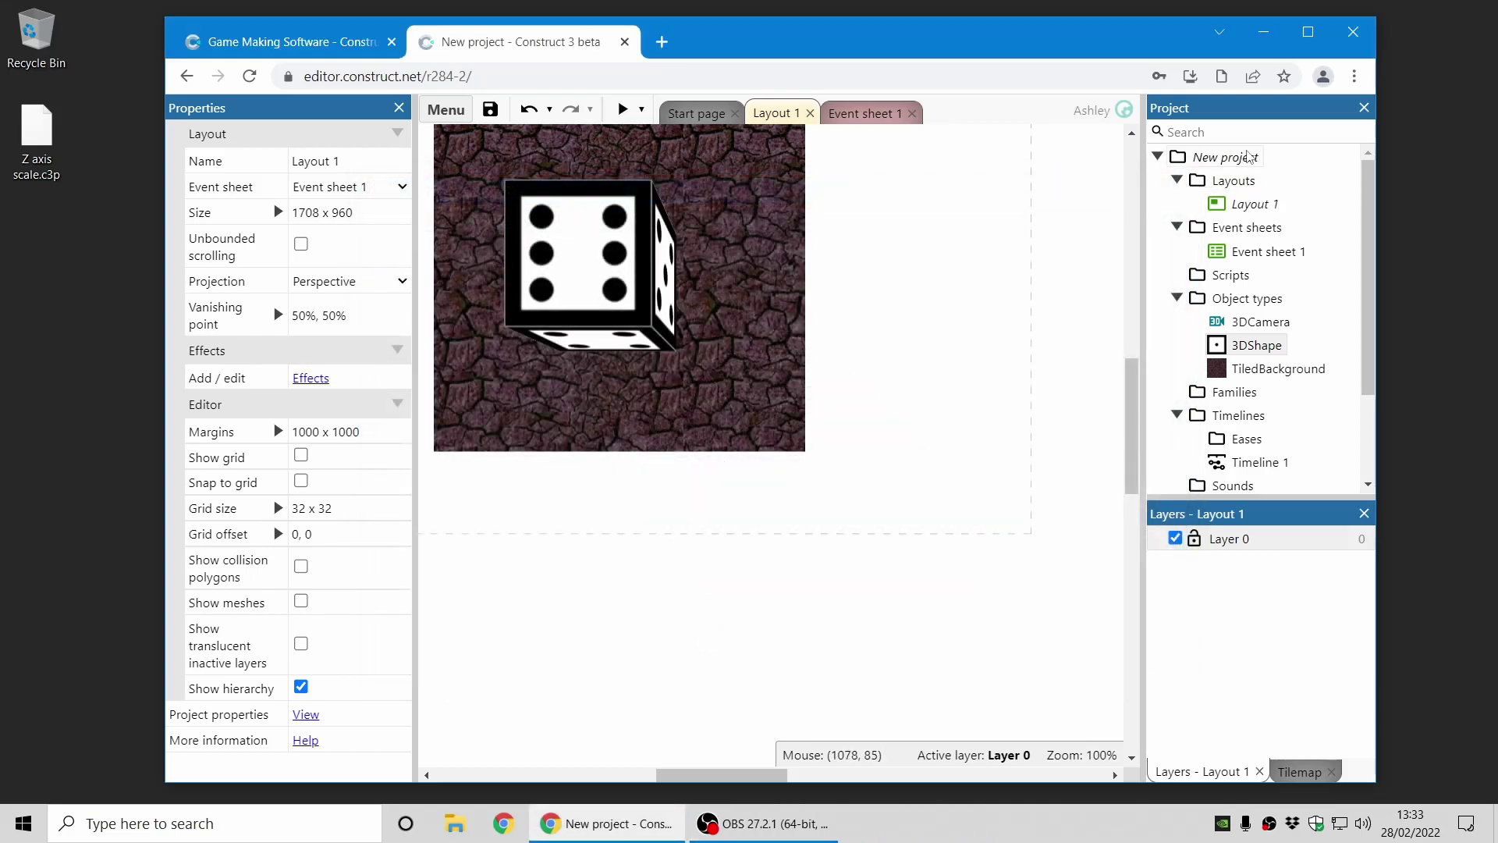
Step: Close the current project, discarding unsaved changes
right_click(1249, 156)
left_click(1224, 357)
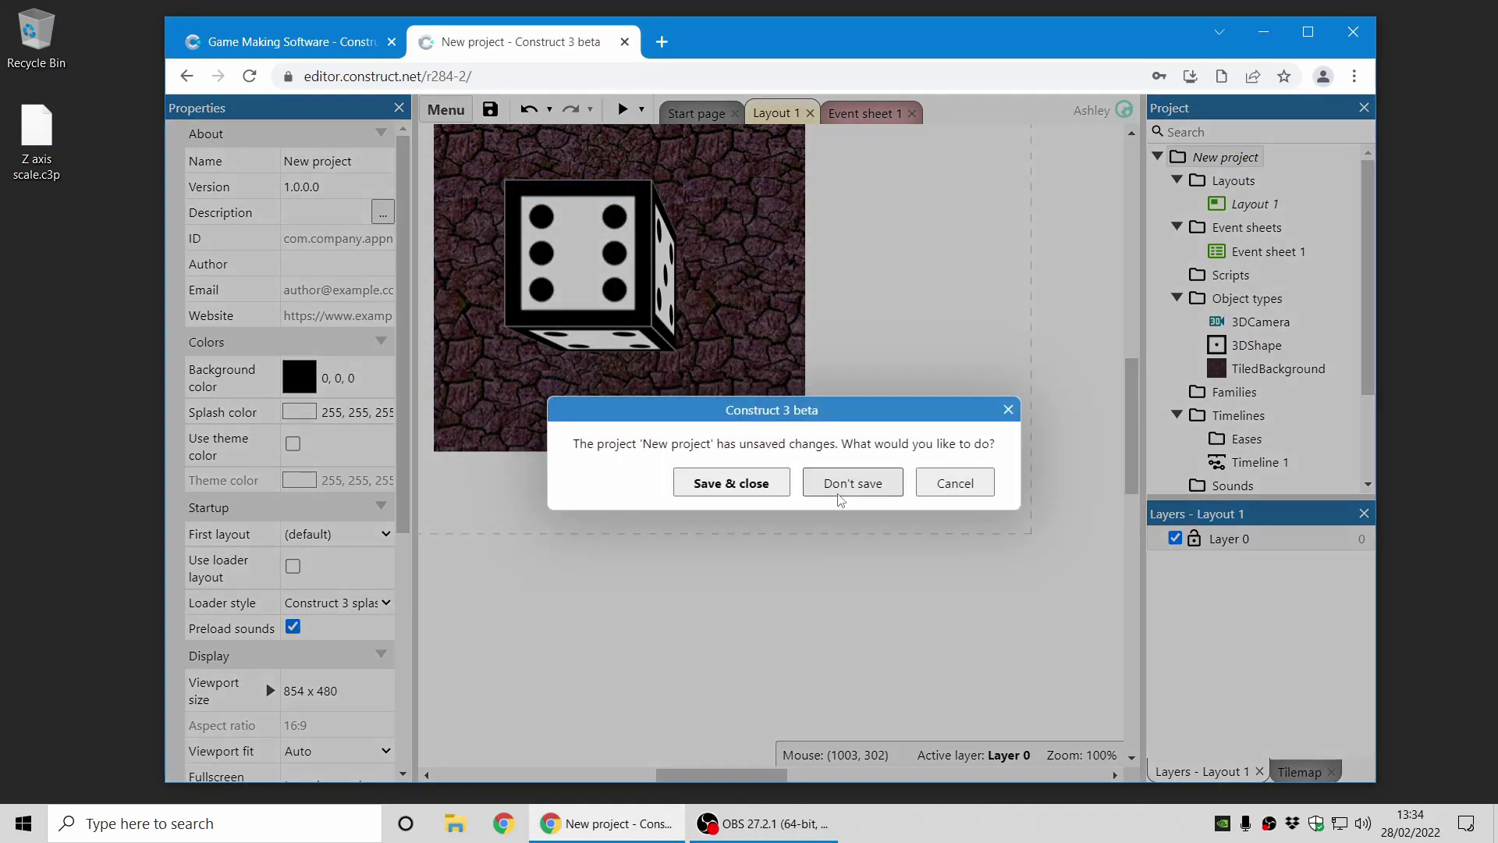
left_click(853, 483)
Step: Clear the Beginner and Platformer filters, show Recommended examples, and open First-Person Shooter
scroll(903, 552, "down", 3)
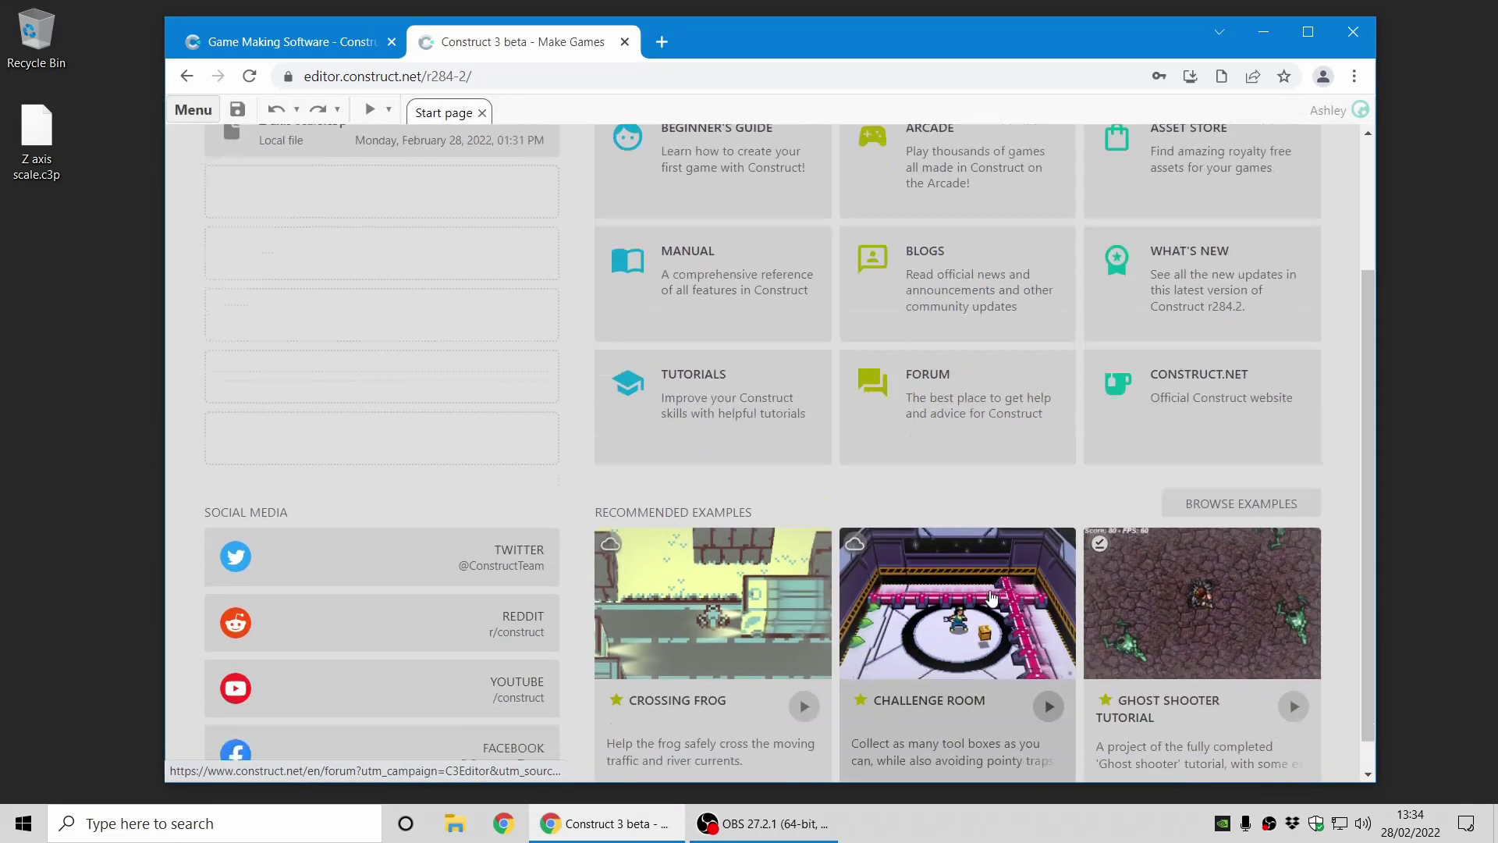
left_click(1191, 470)
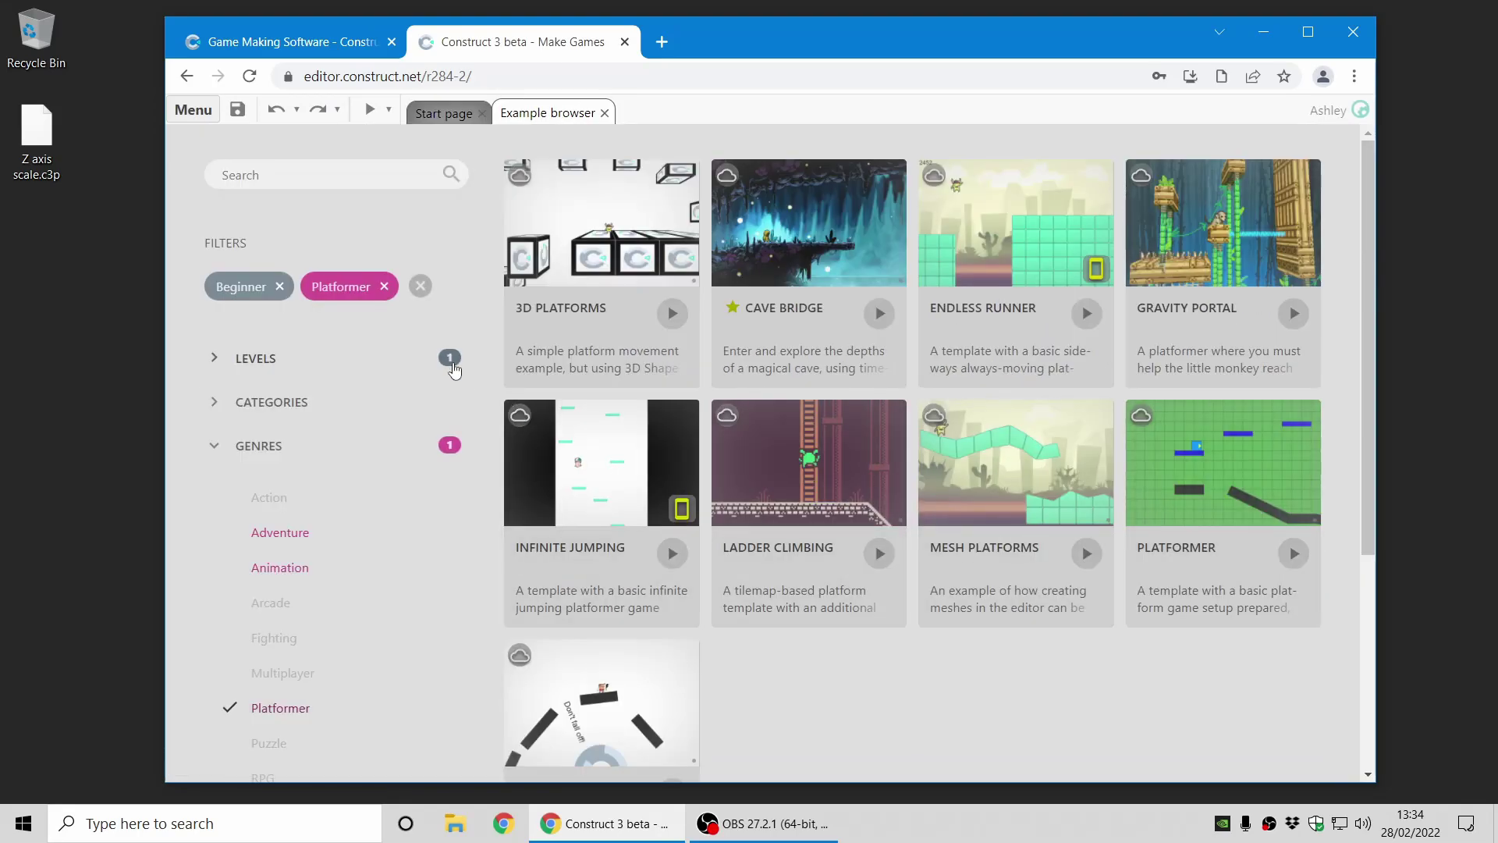
left_click(420, 287)
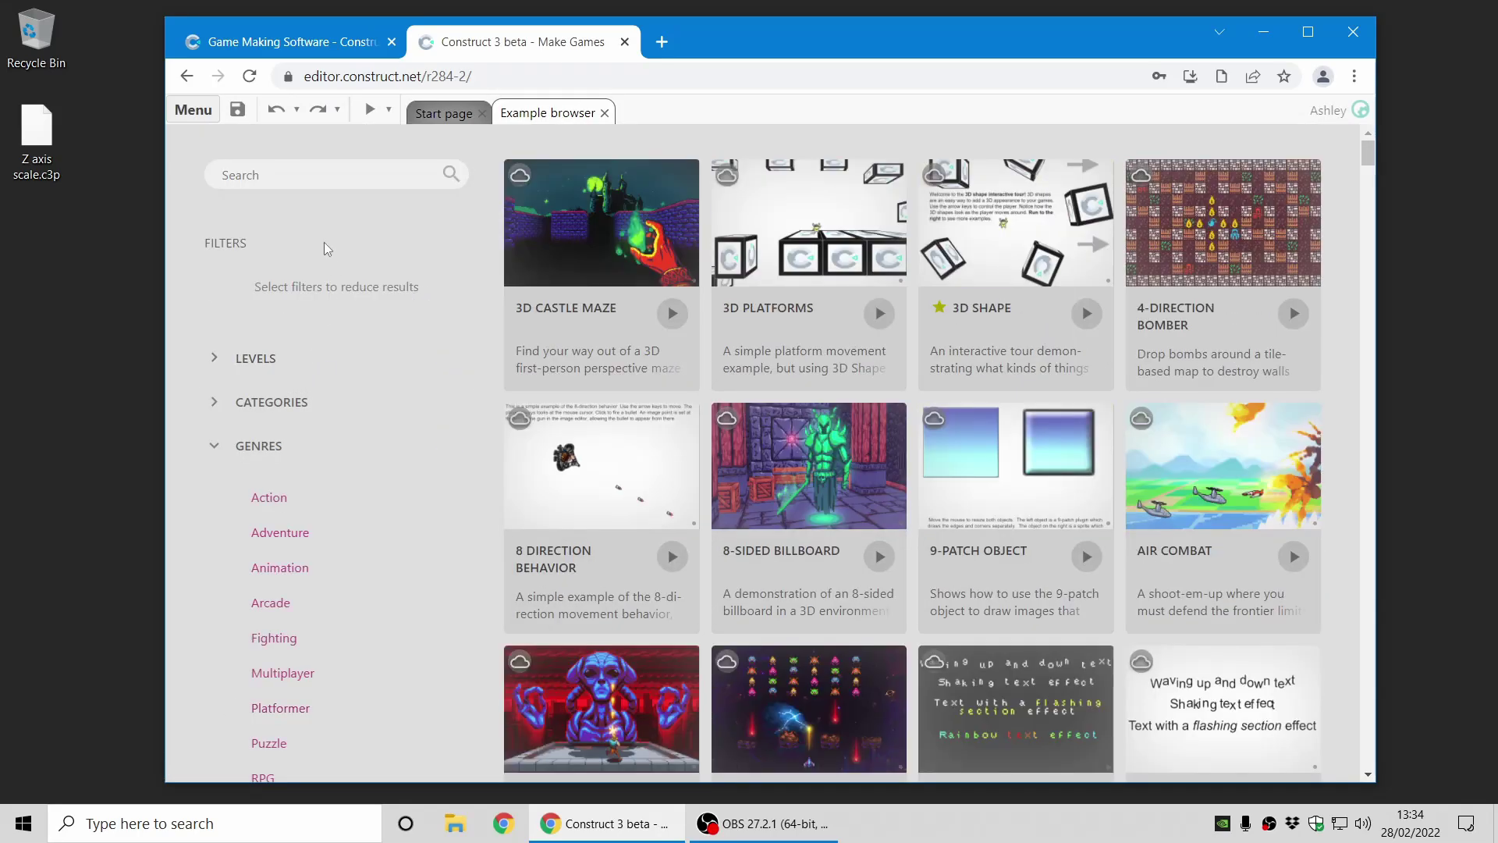
left_click(271, 404)
left_click(310, 489)
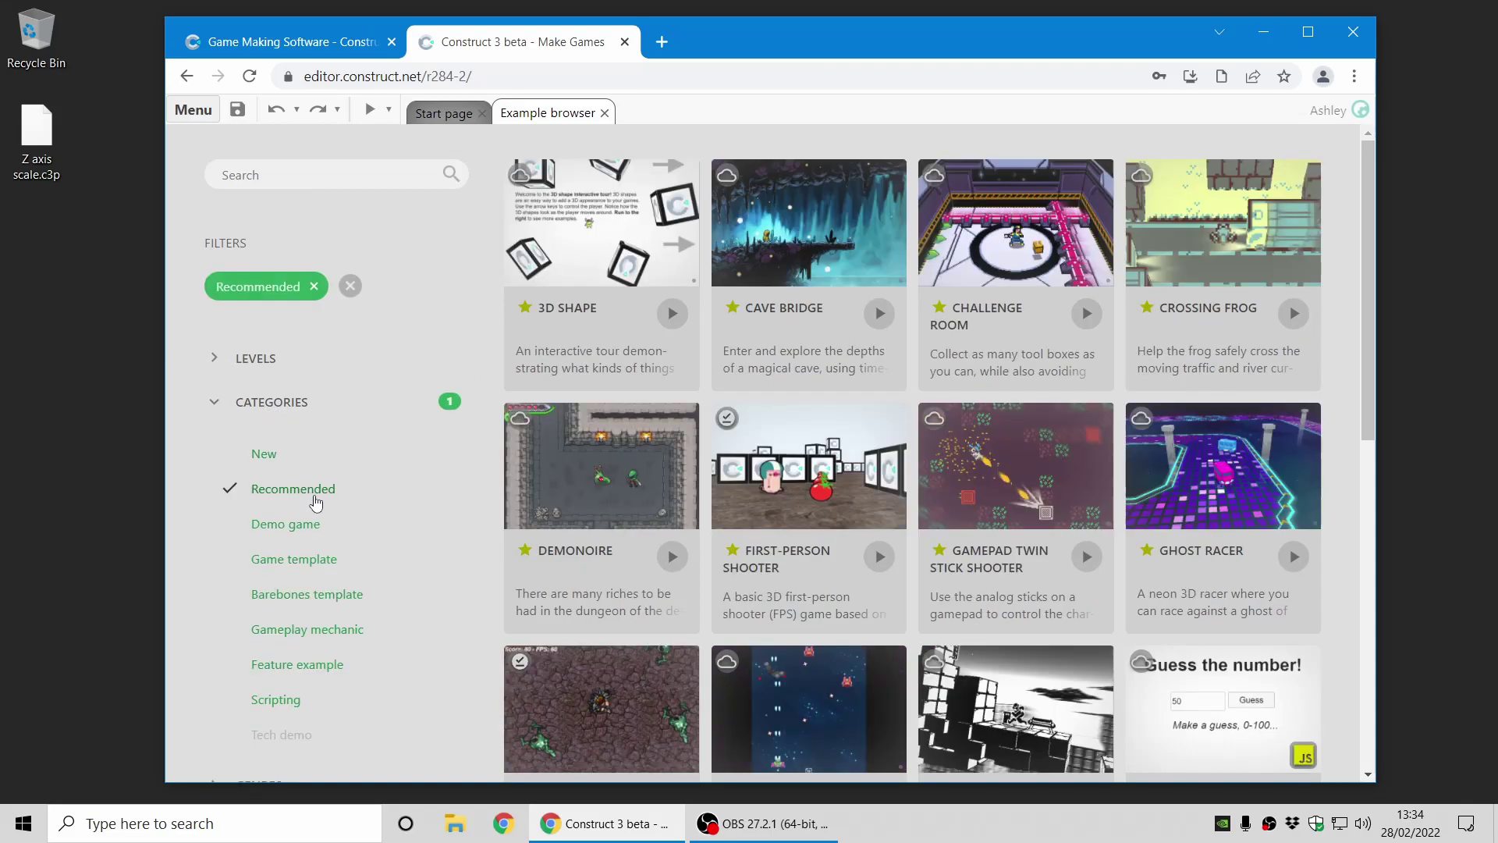
left_click(825, 474)
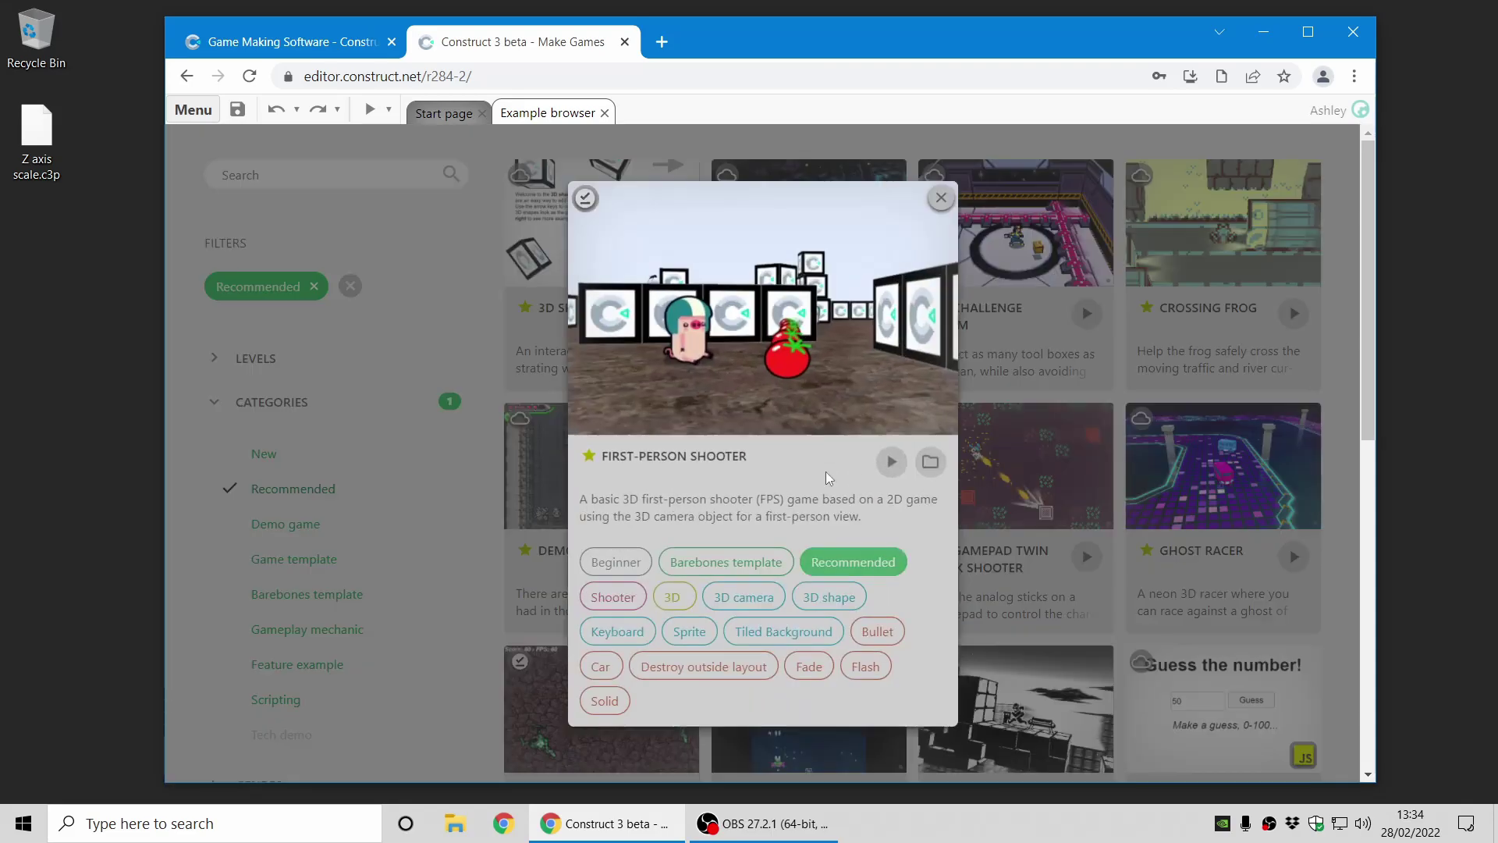
left_click(765, 334)
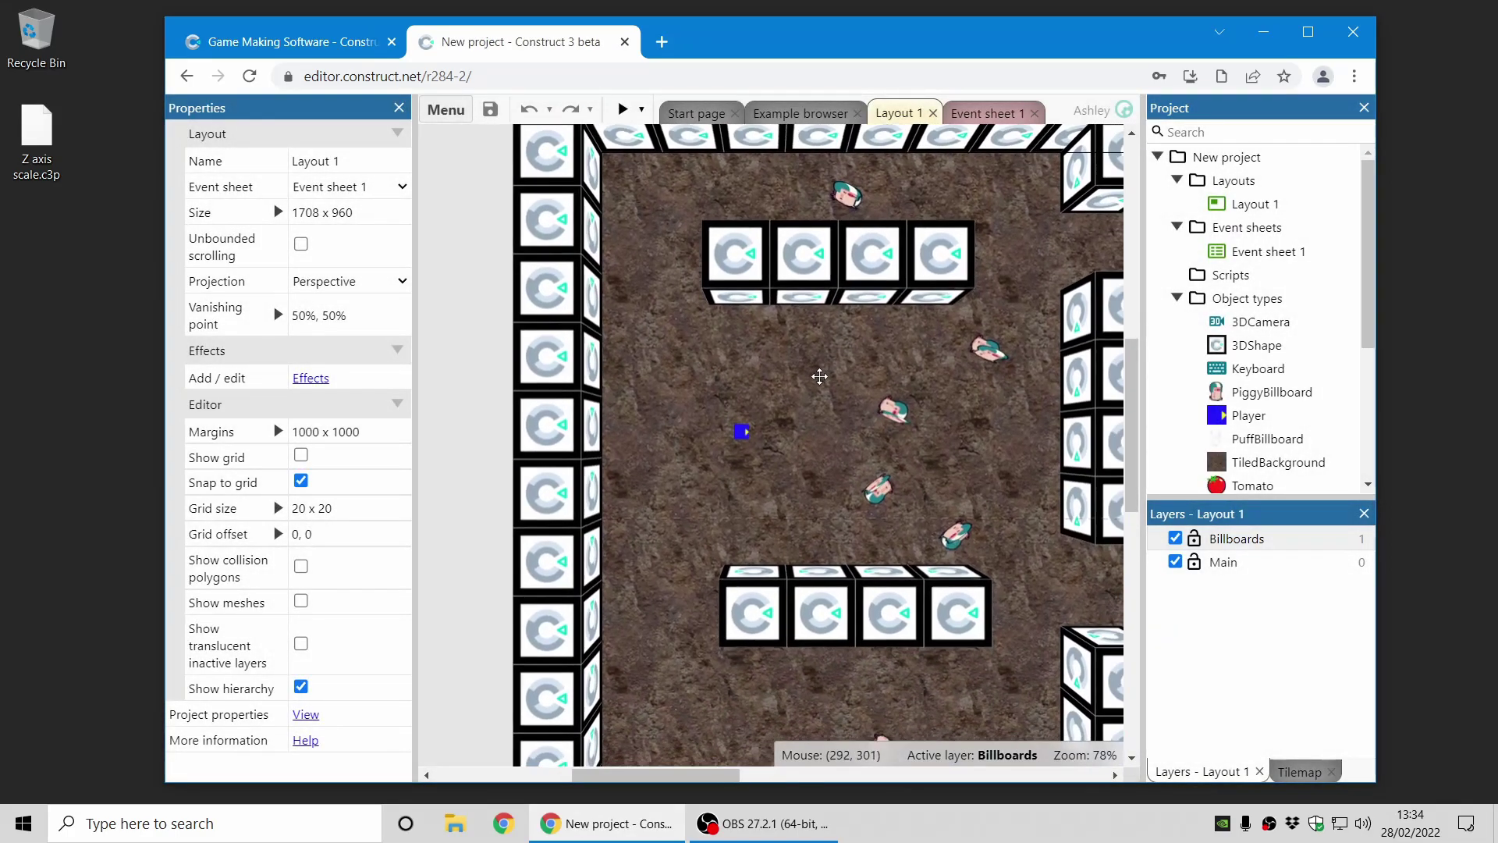
Step: Check the project's Display field of view of 45° and preview the First-Person Shooter game
left_click(1227, 157)
scroll(328, 581, "down", 3)
scroll(328, 581, "down", 2)
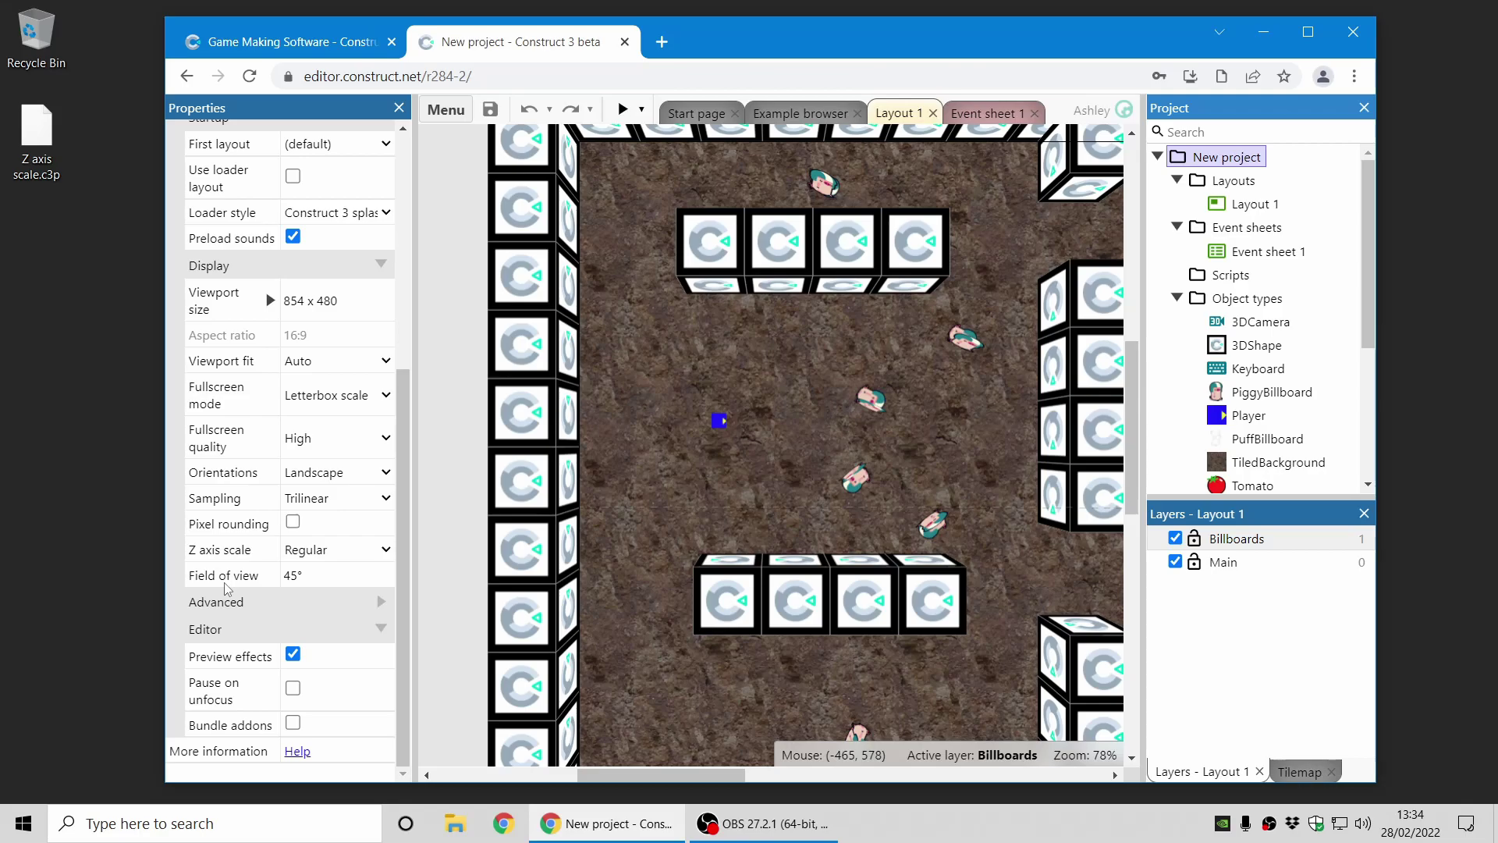
left_click(234, 582)
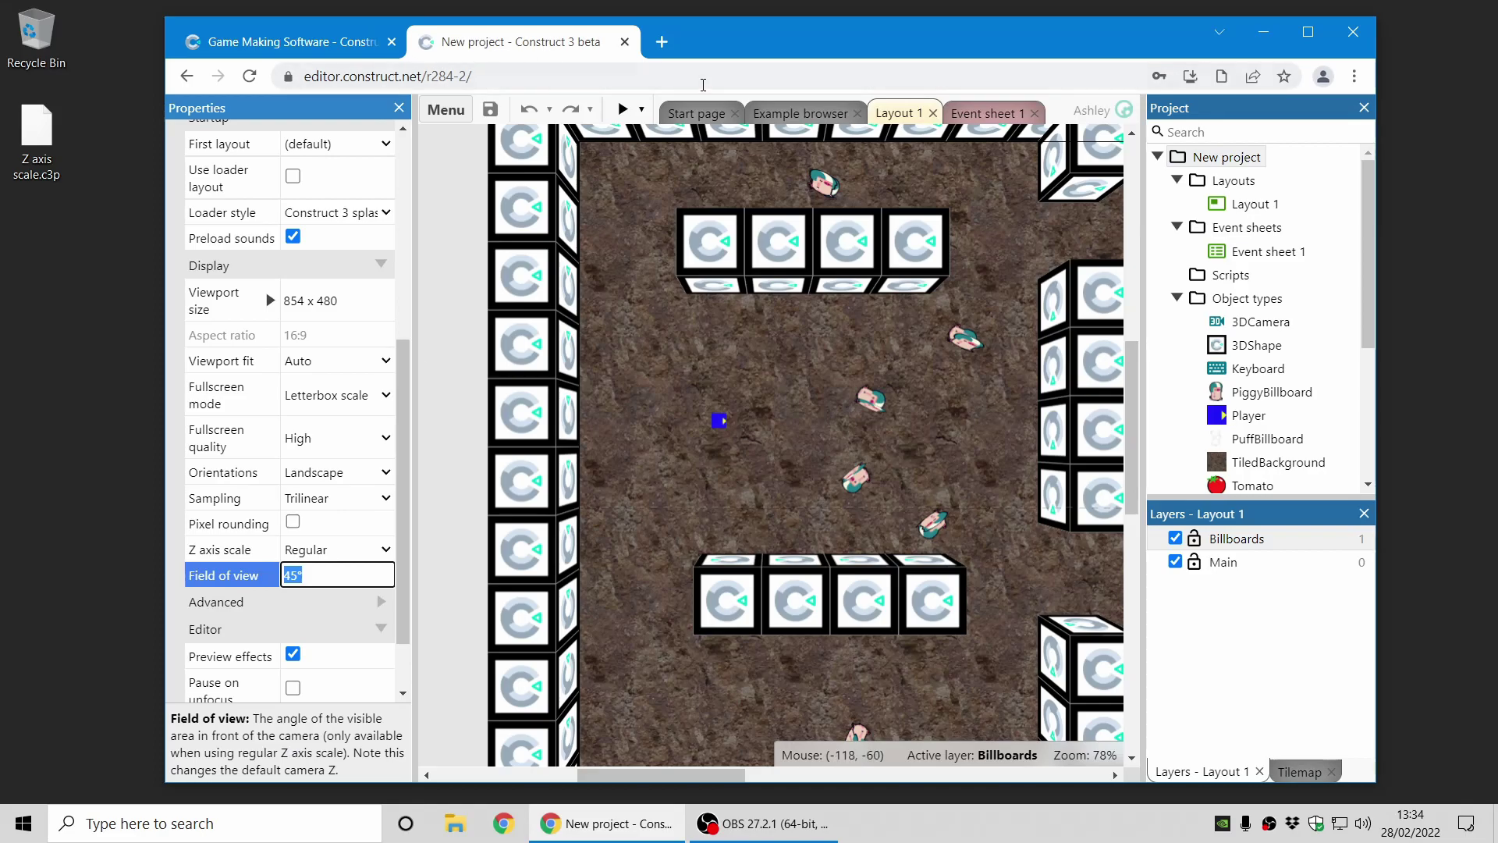
left_click(622, 109)
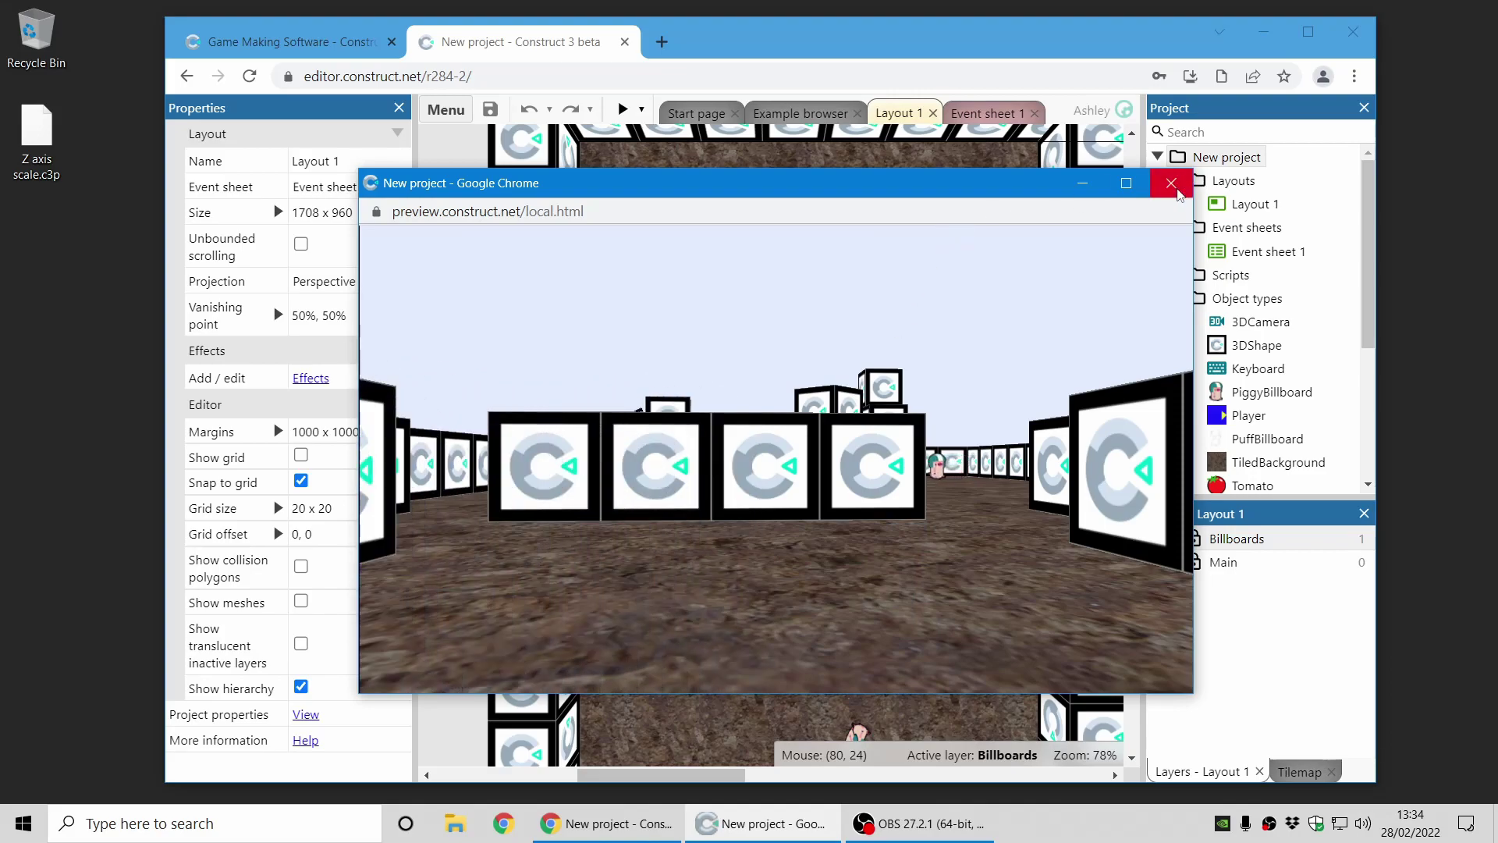
left_click(1171, 183)
Step: Set the project's Field of view to 90
left_click(1226, 157)
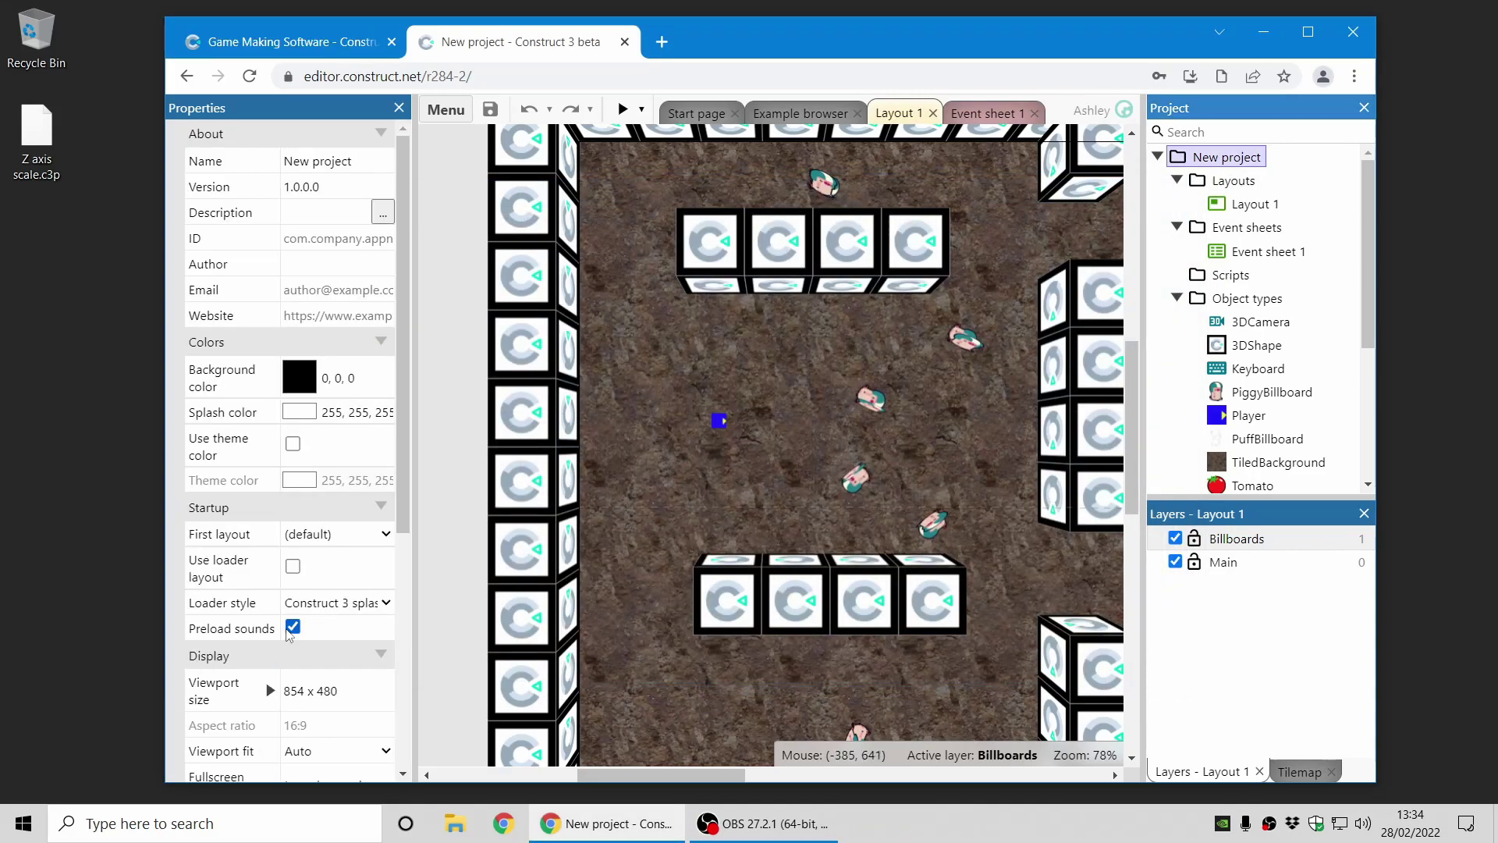
scroll(313, 569, "down", 5)
left_click(320, 573)
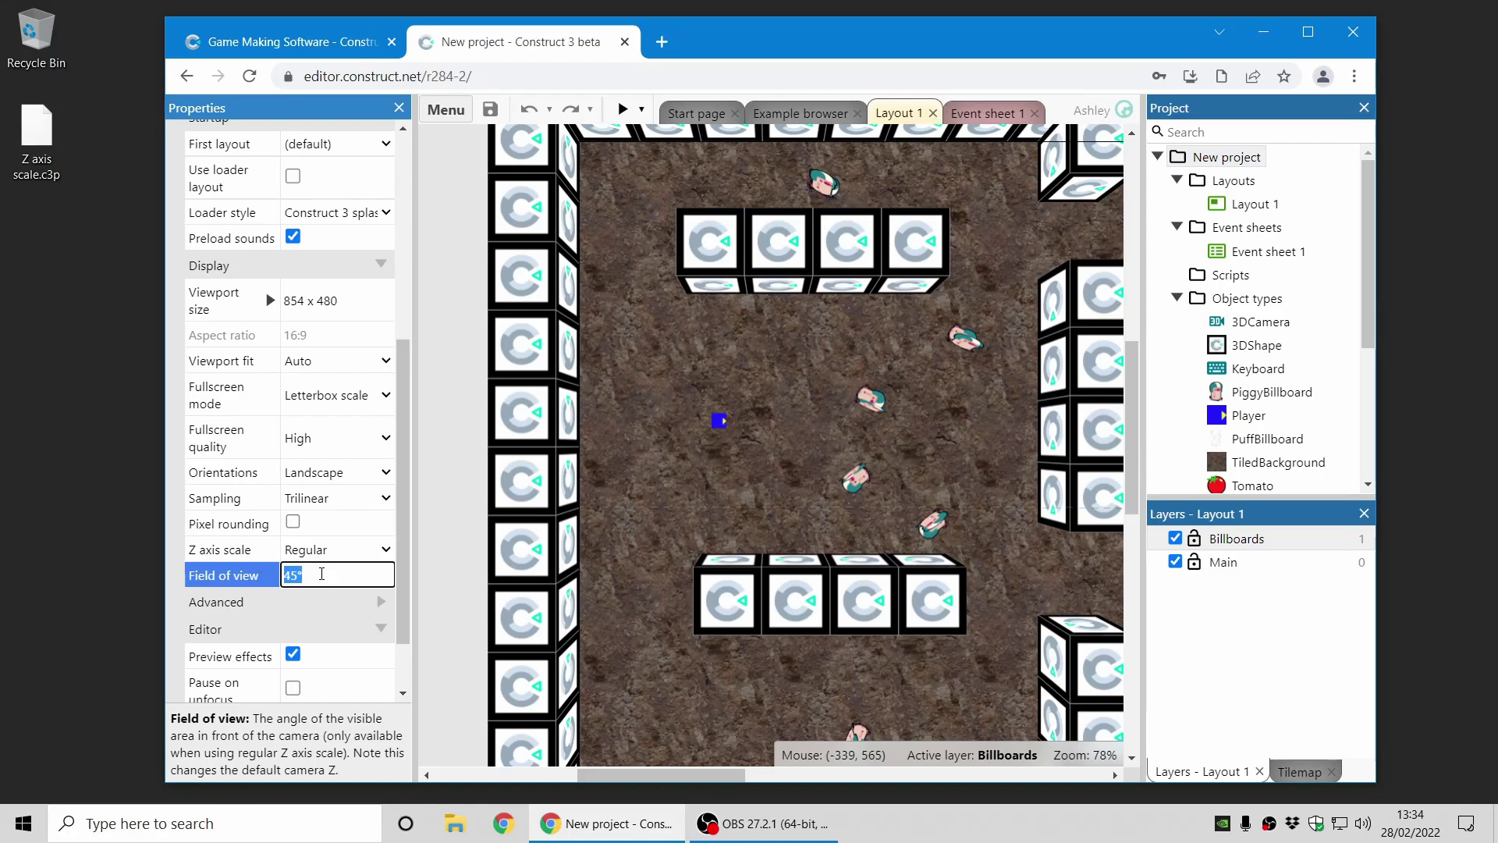
type("90")
key("Tab")
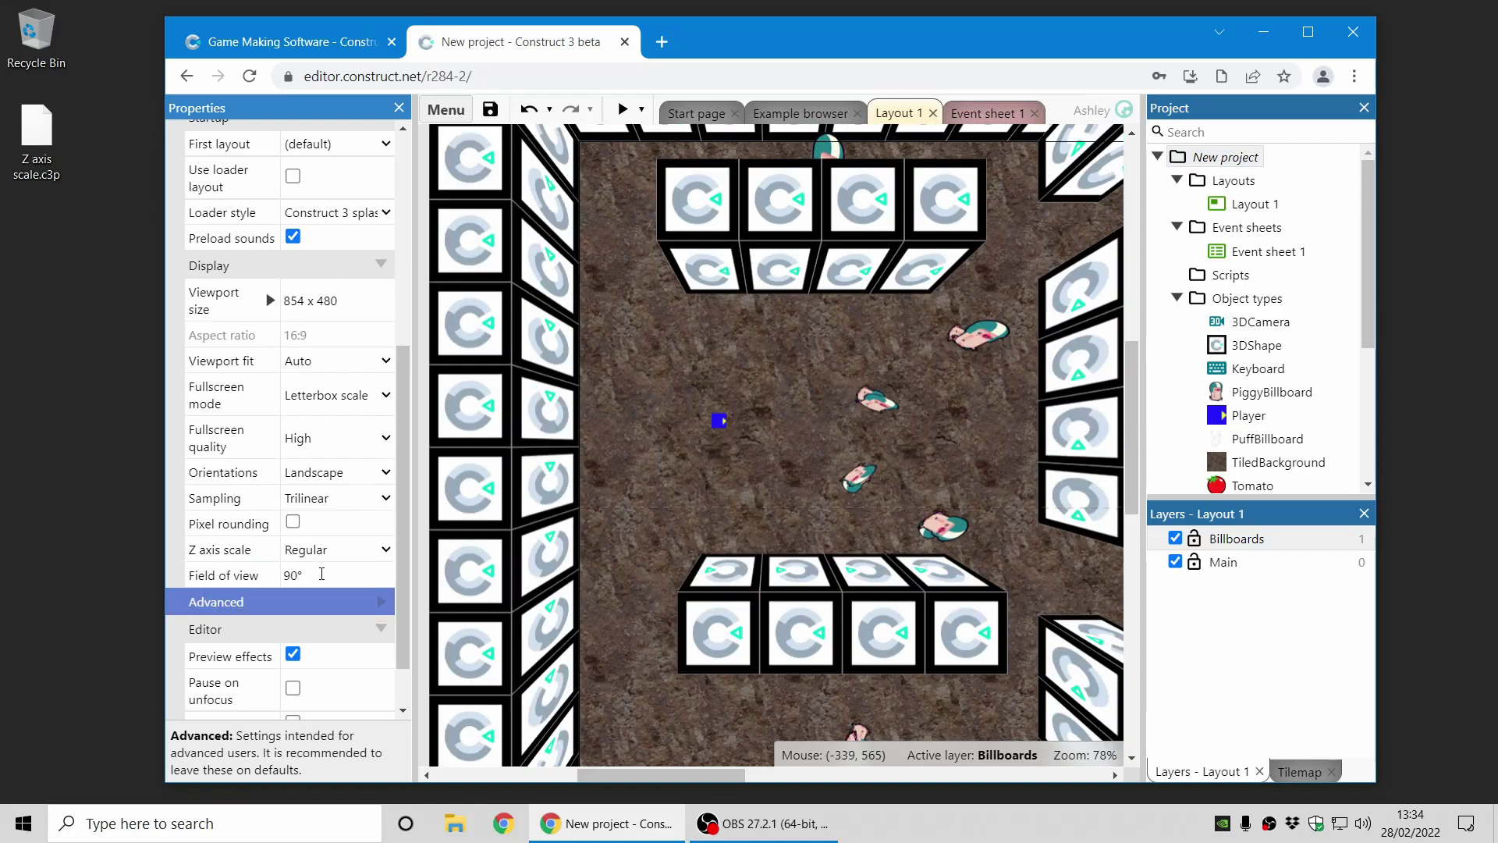
left_click(623, 110)
key("Left")
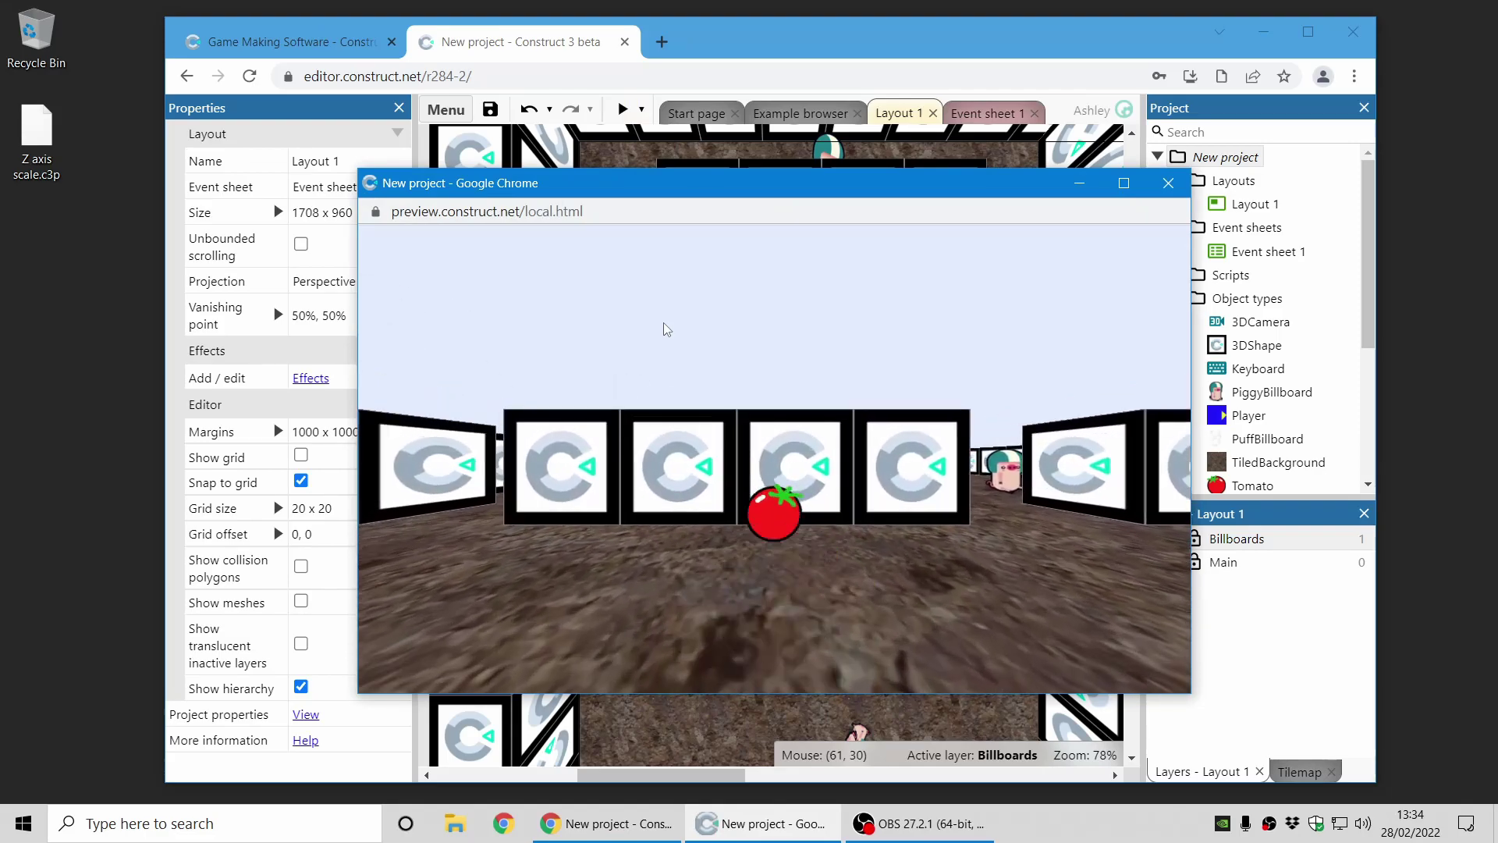
key("Right")
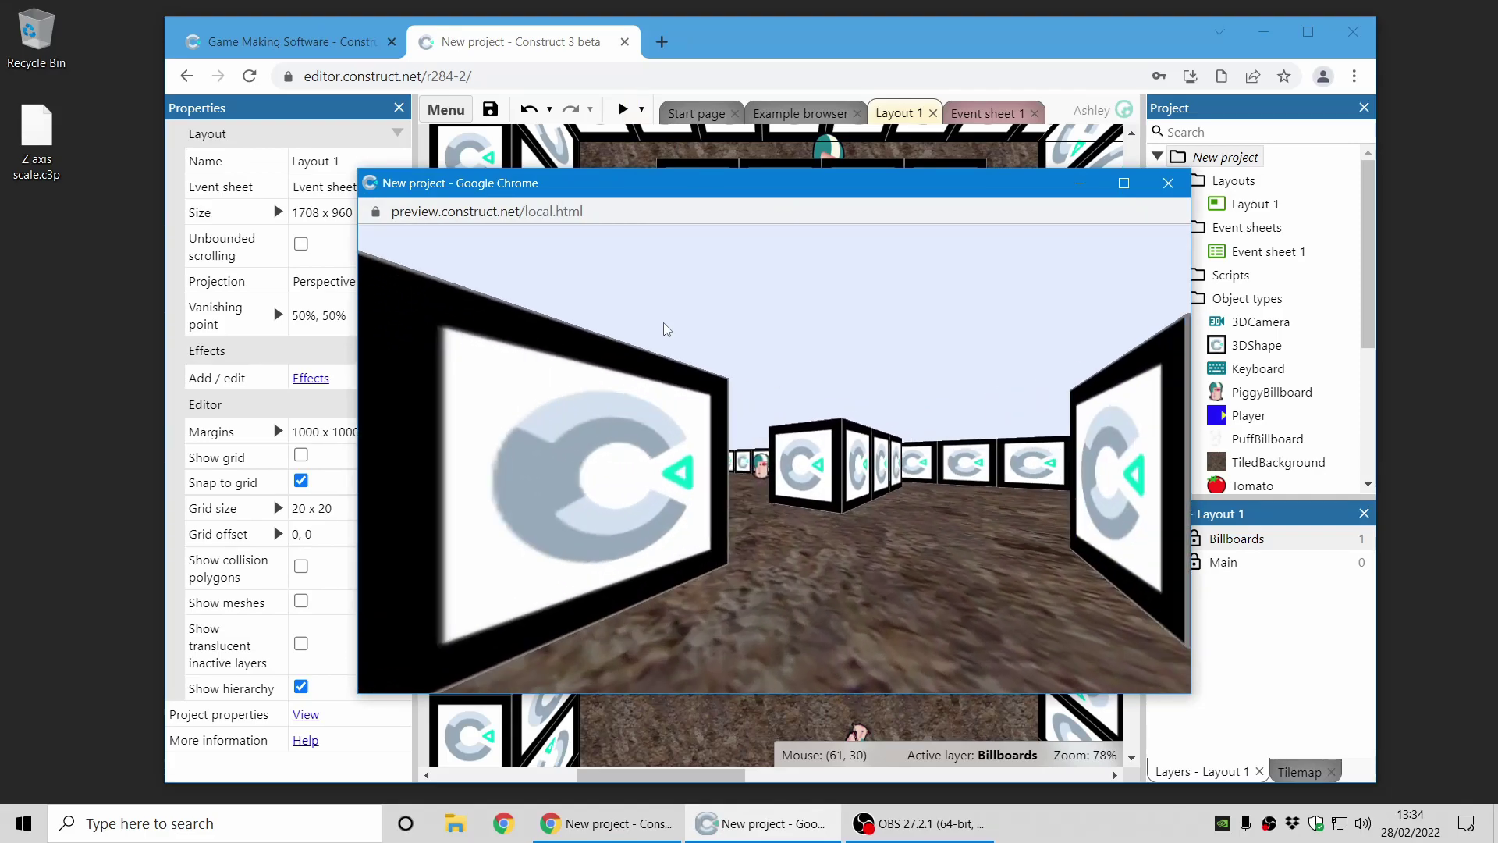
key("Right")
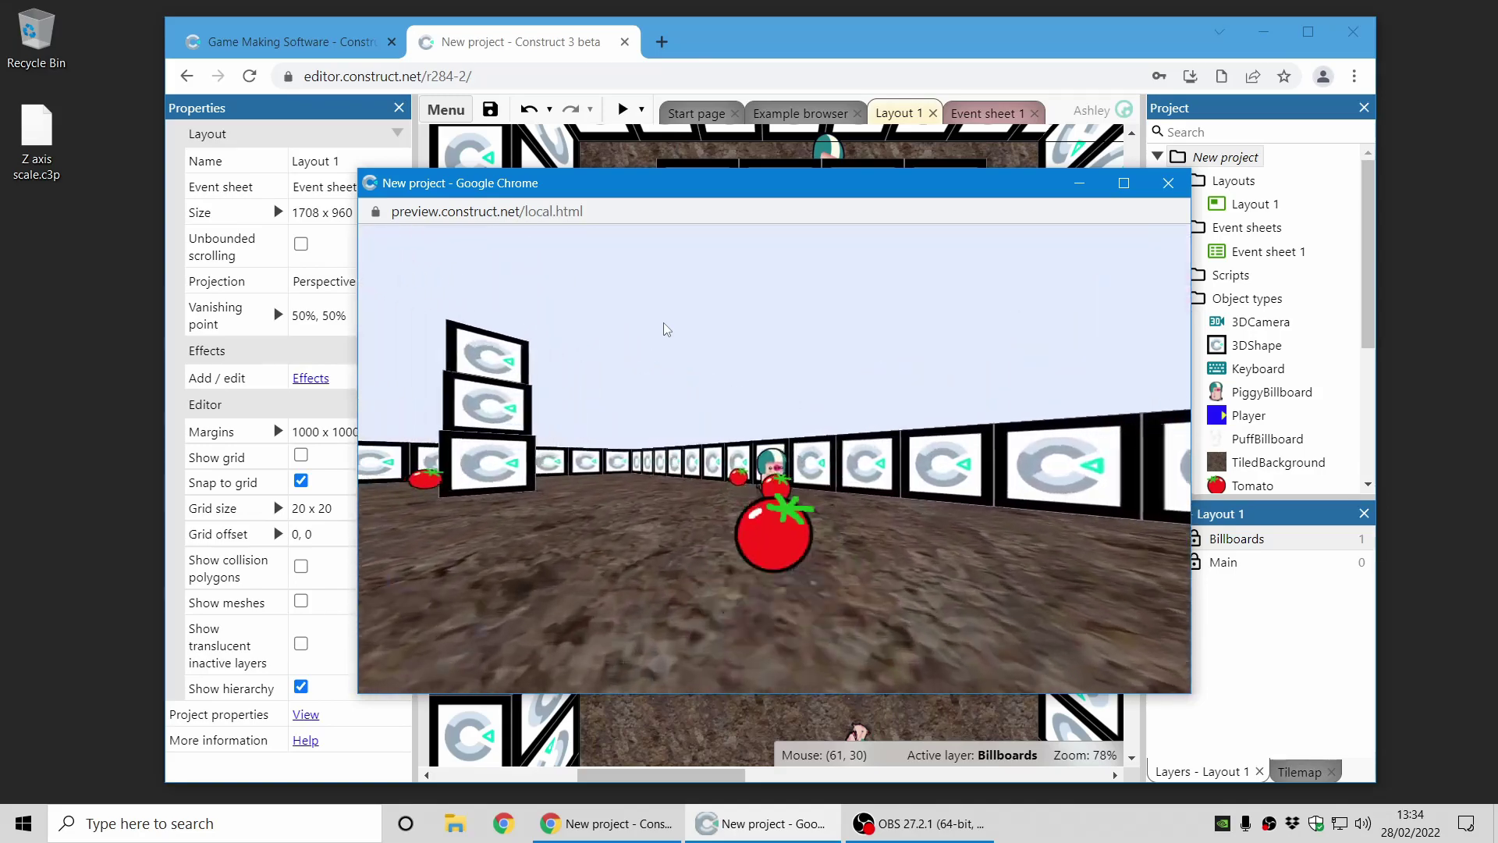
key("Down")
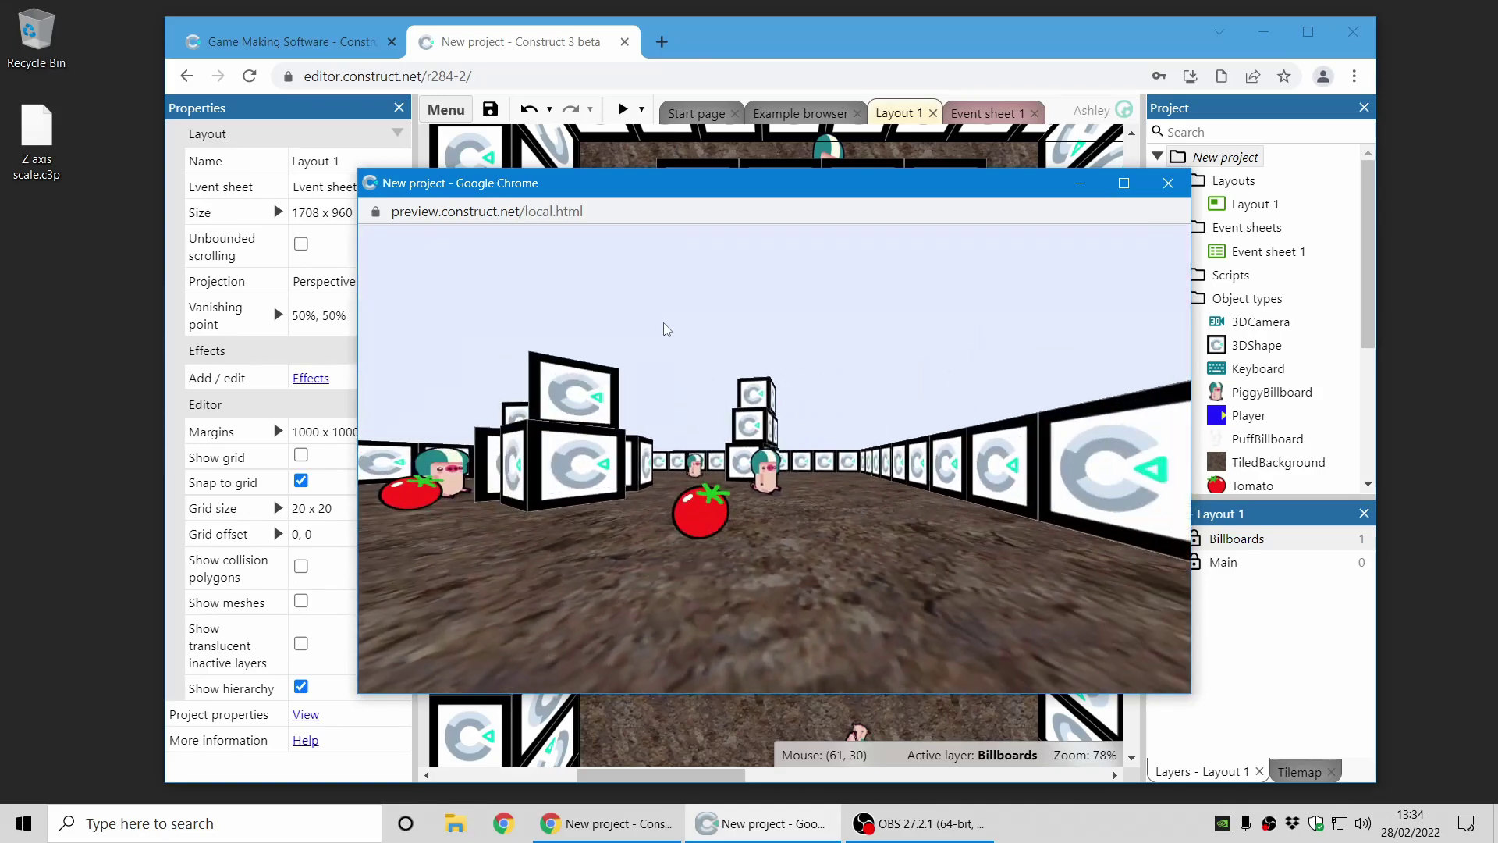
key("Right")
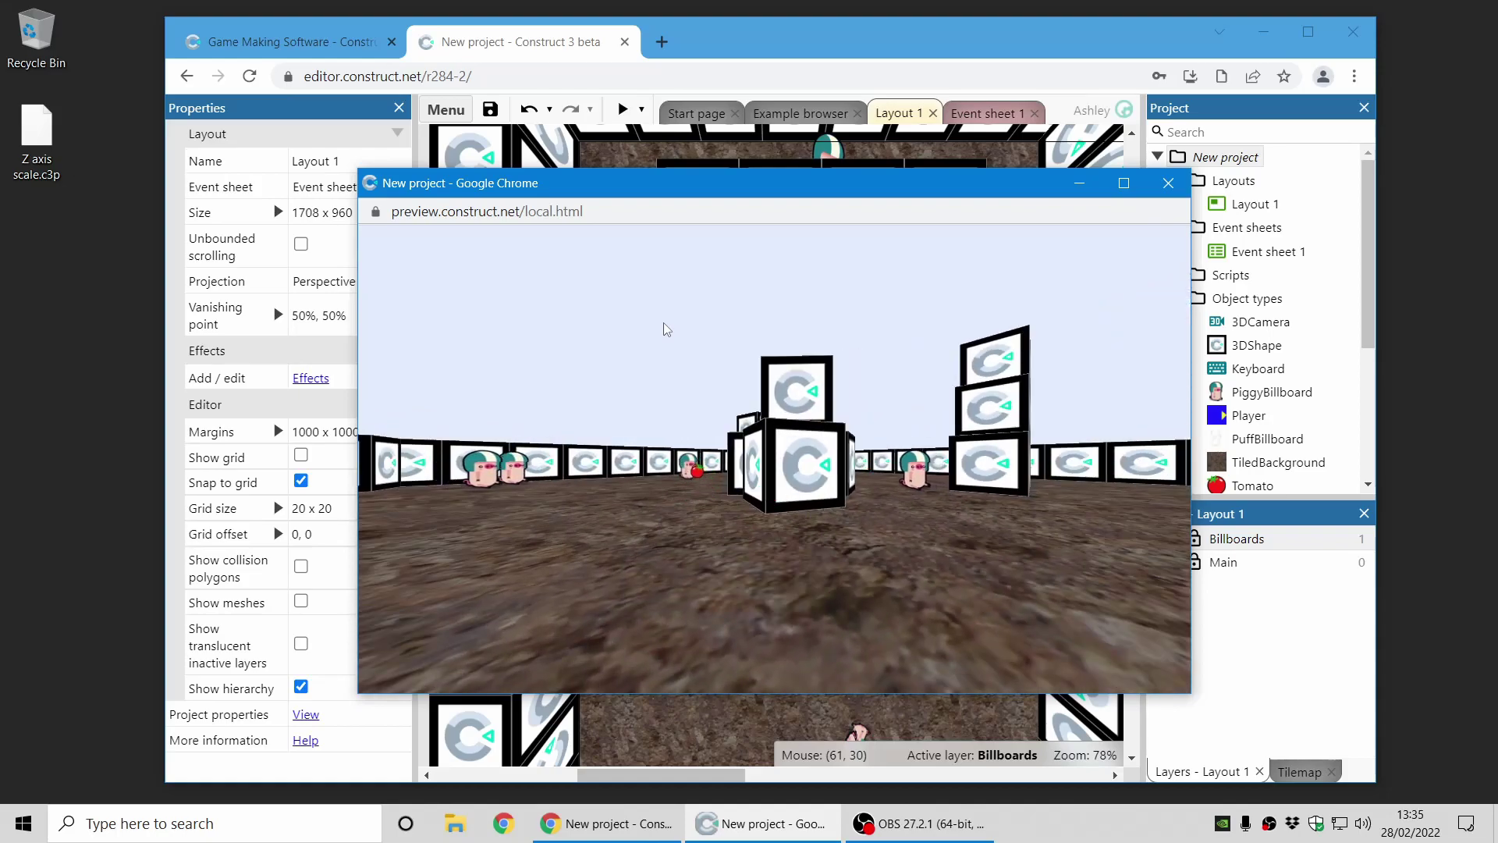
left_click(1169, 183)
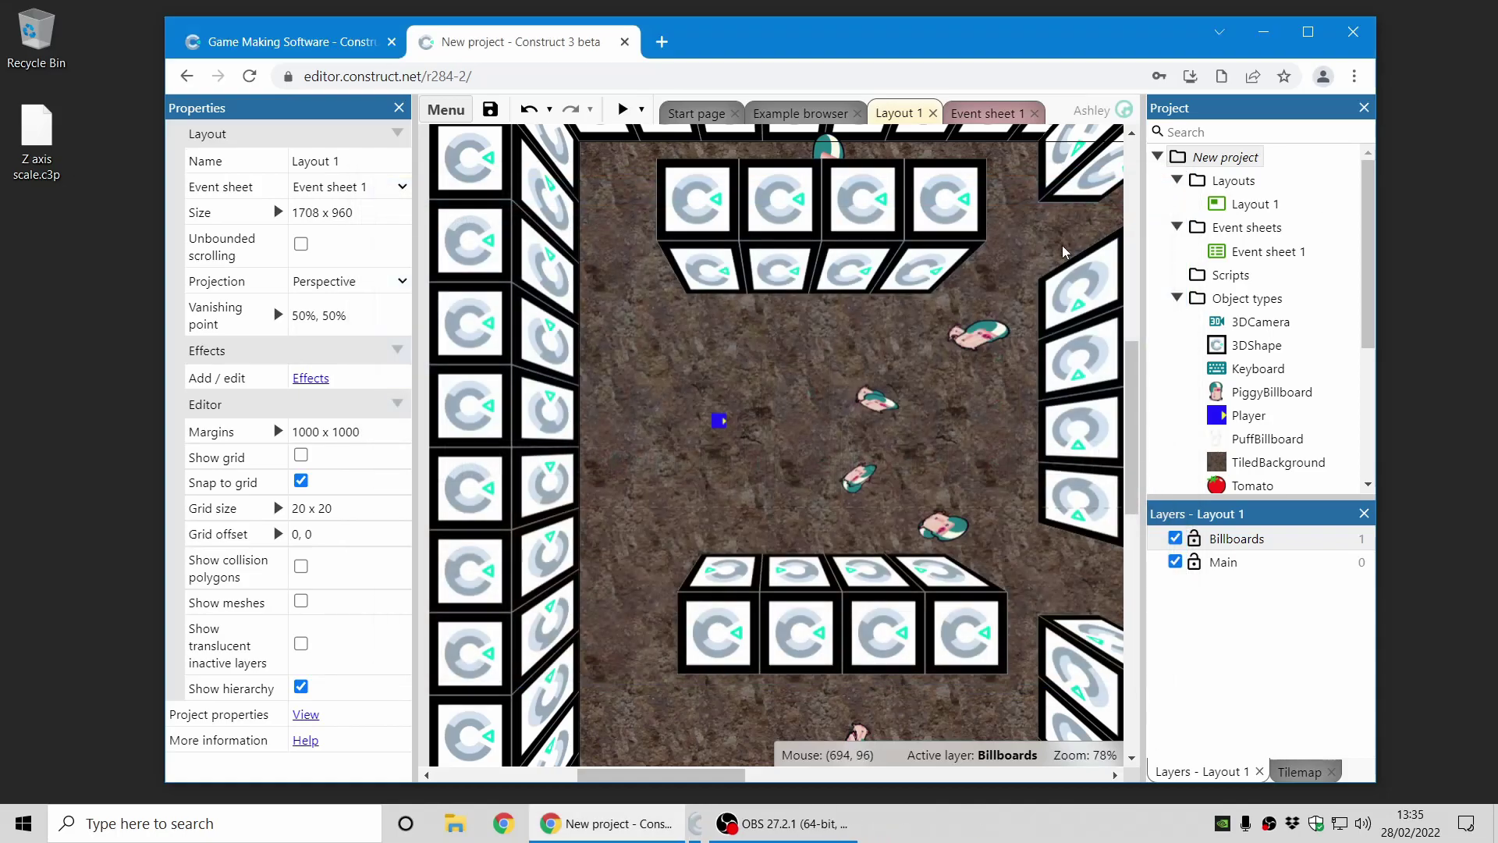
left_click(1225, 157)
scroll(234, 593, "down", 2)
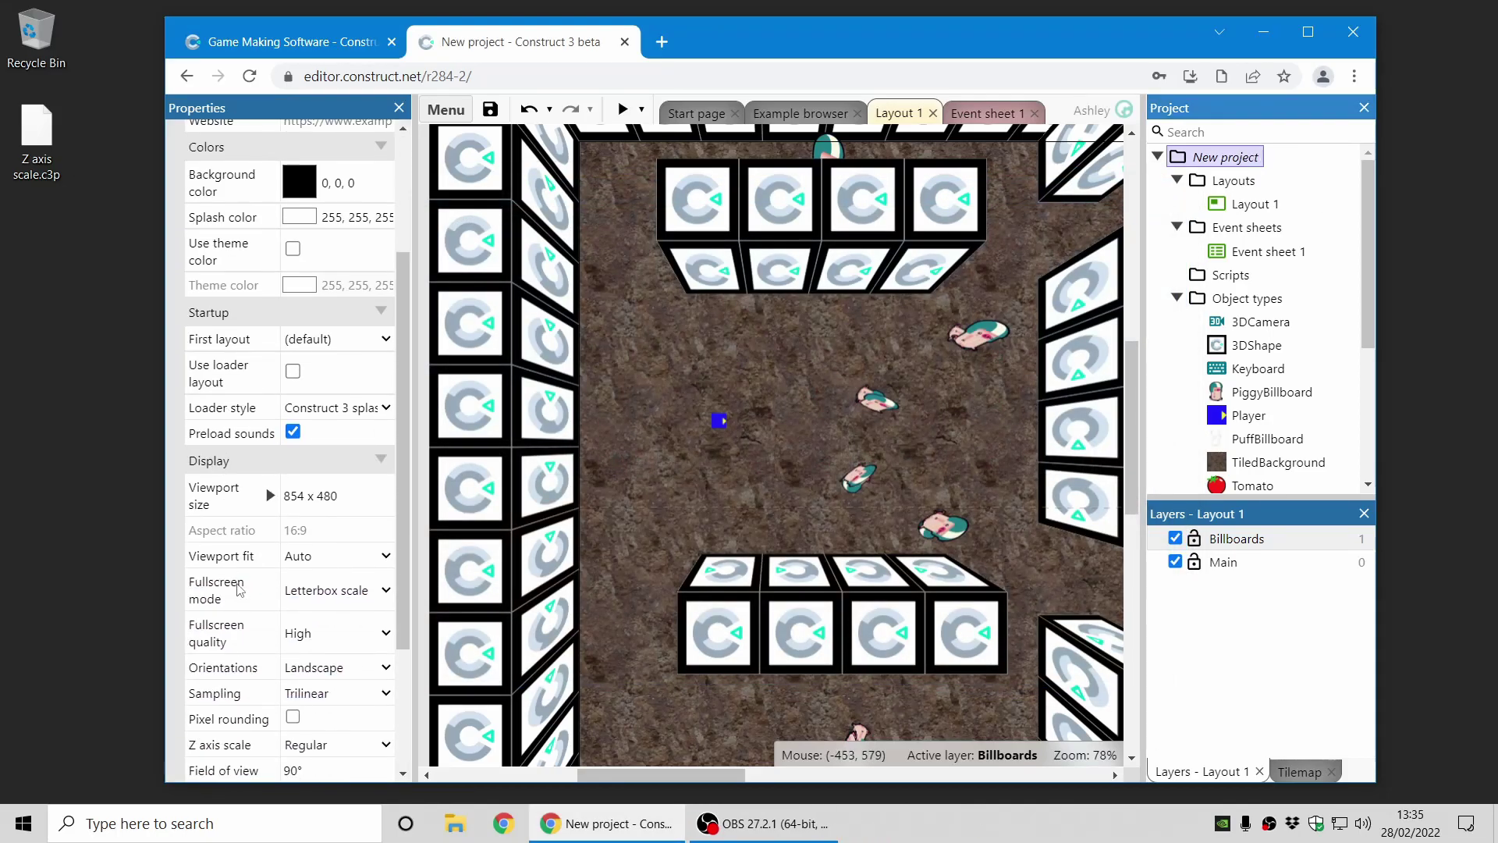
scroll(240, 589, "down", 3)
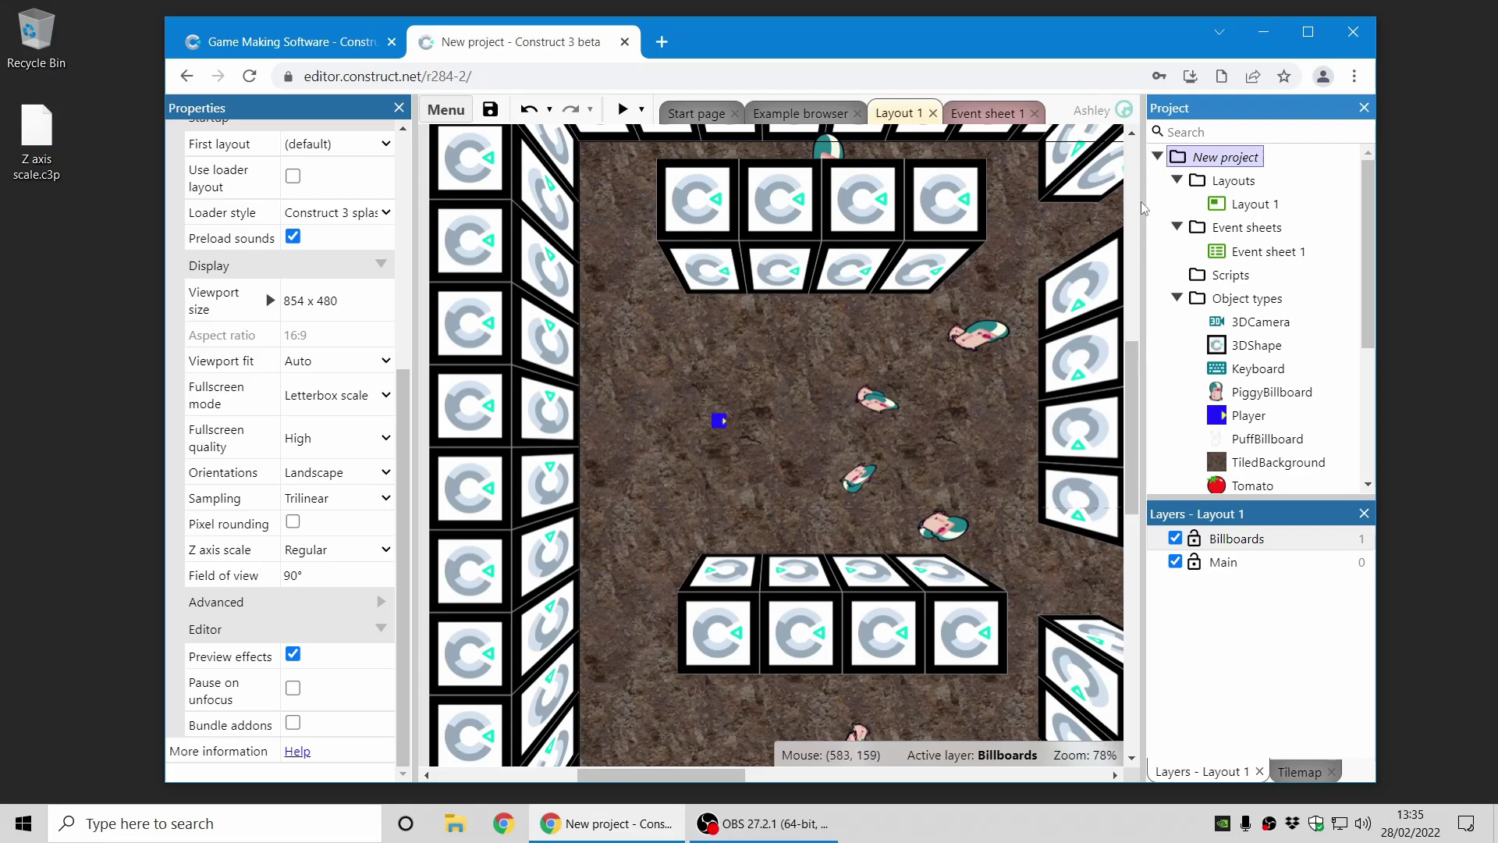
Step: Close the FPS project without saving its changes
right_click(1226, 158)
left_click(1171, 370)
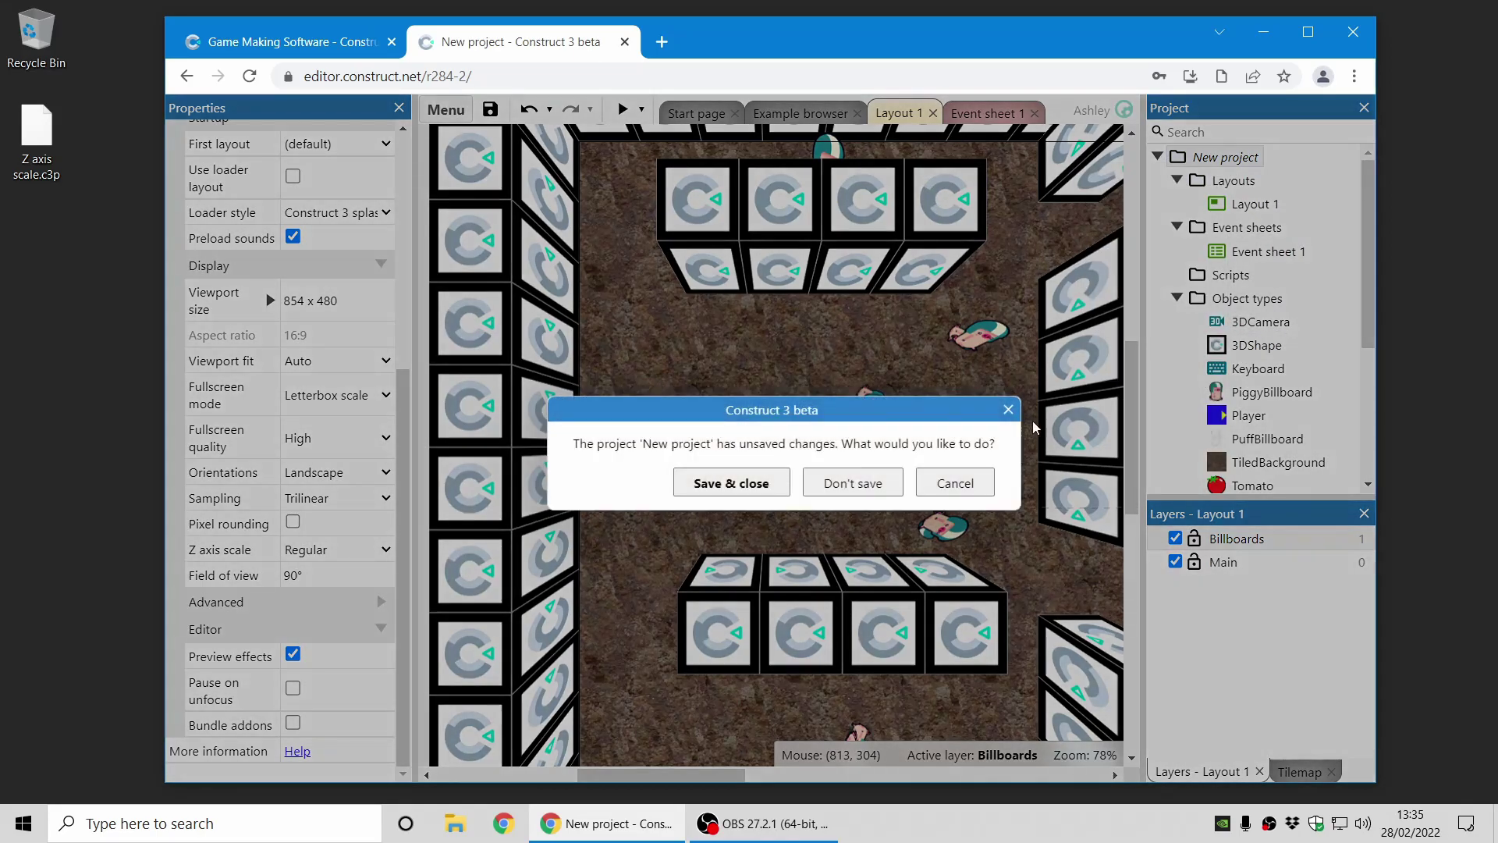
left_click(855, 483)
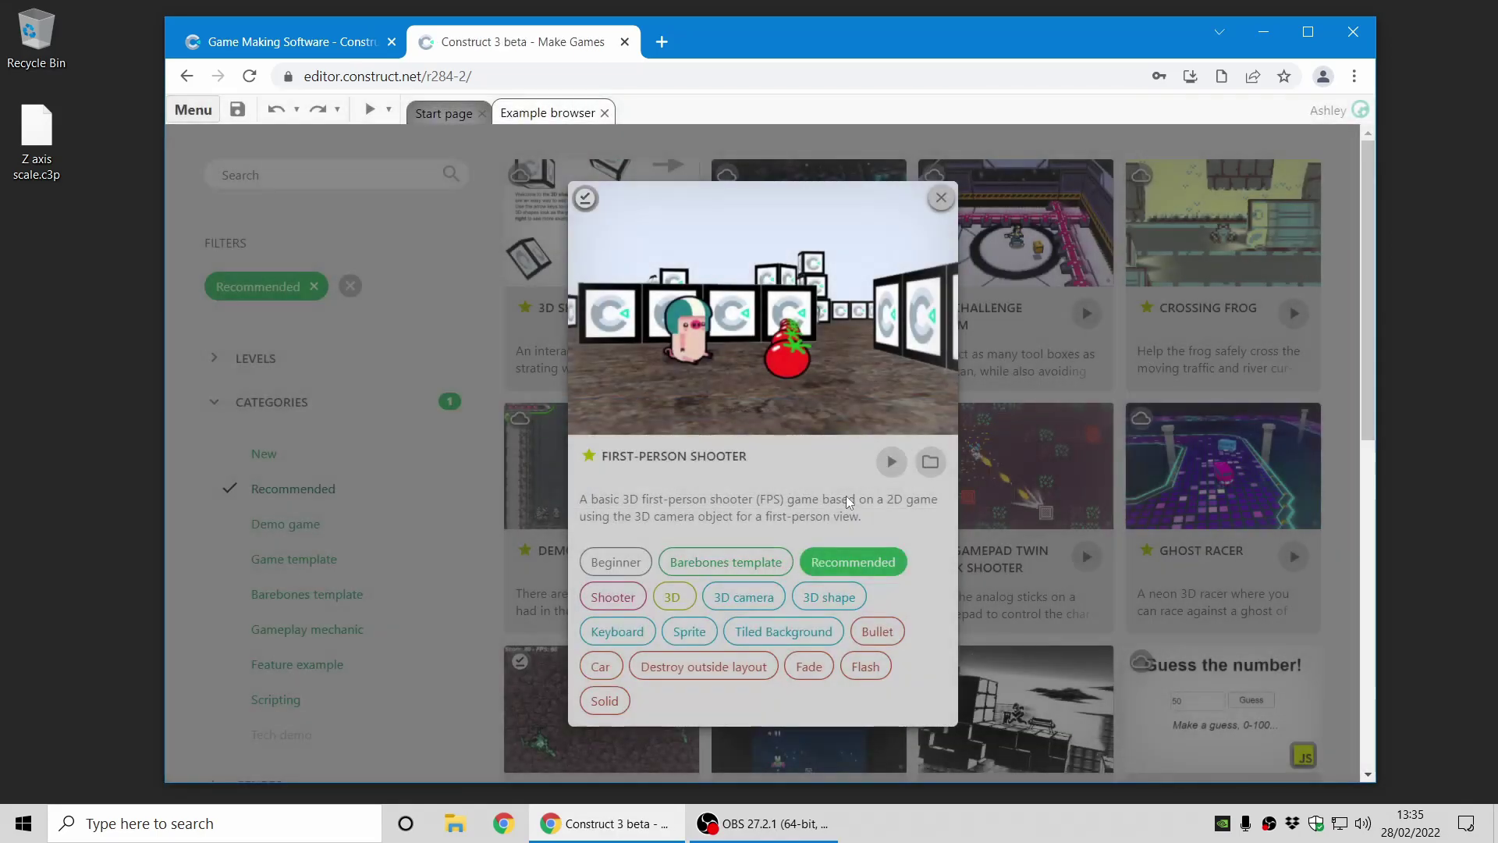
Step: Open the Ghost Shooter Tutorial example and select its UI layer
left_click(941, 198)
scroll(633, 585, "down", 3)
left_click(635, 516)
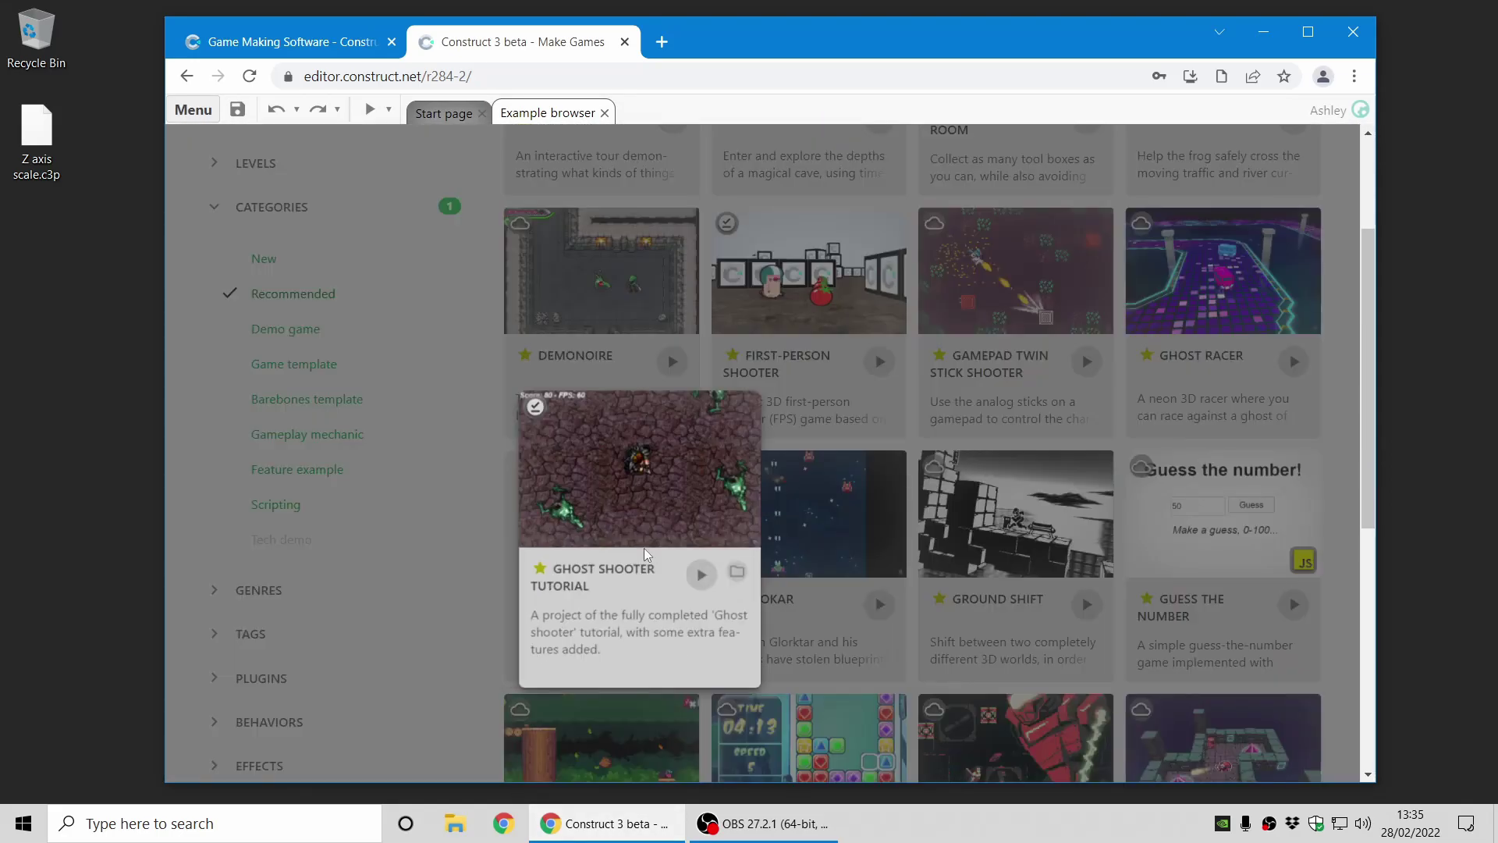
left_click(931, 478)
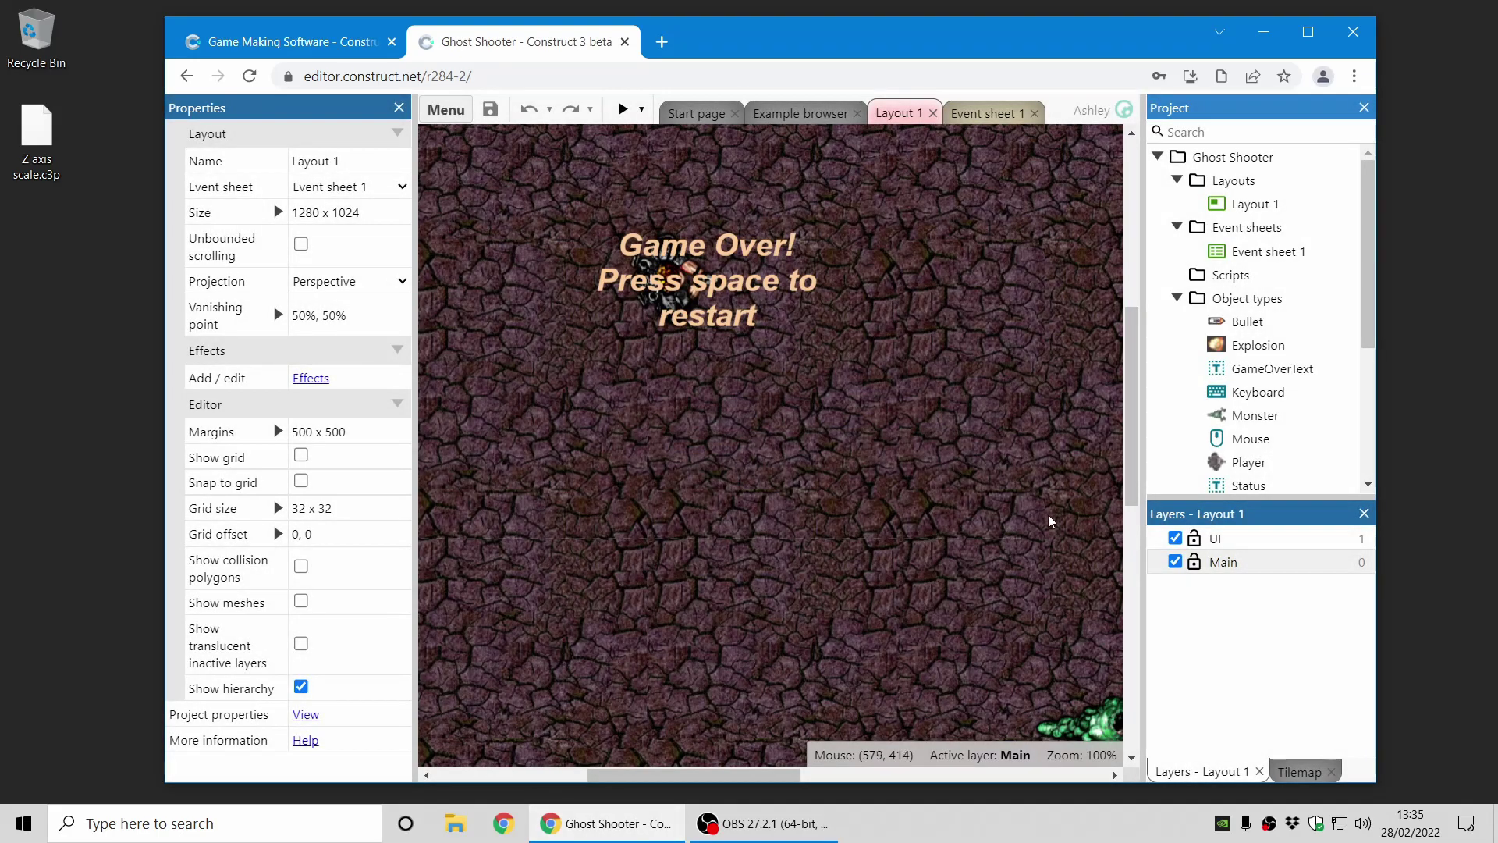
left_click(1219, 538)
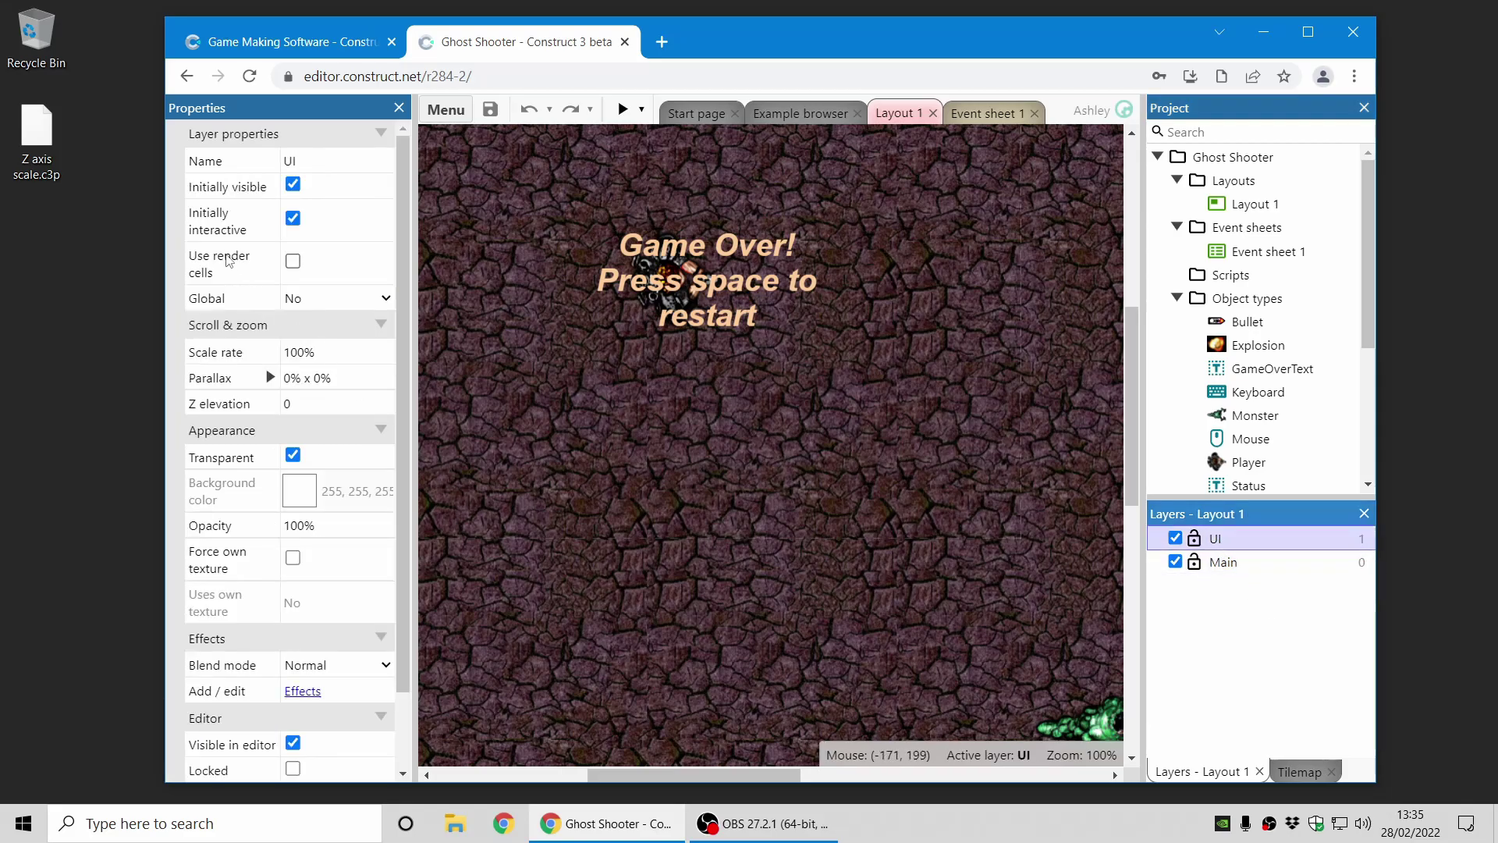
Step: Select the UI layer's Initially interactive property to read its description
left_click(242, 226)
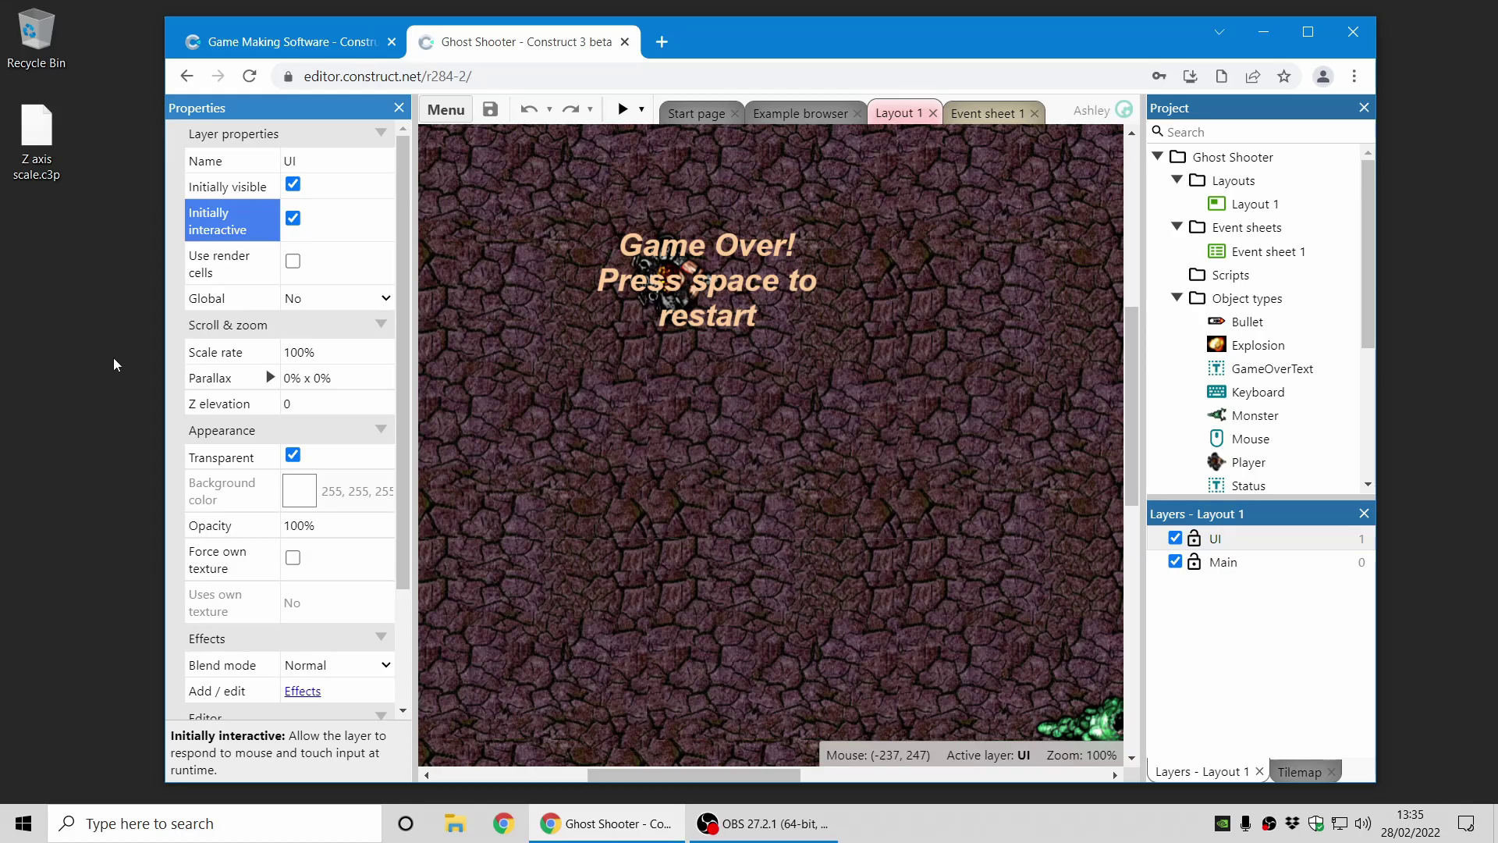